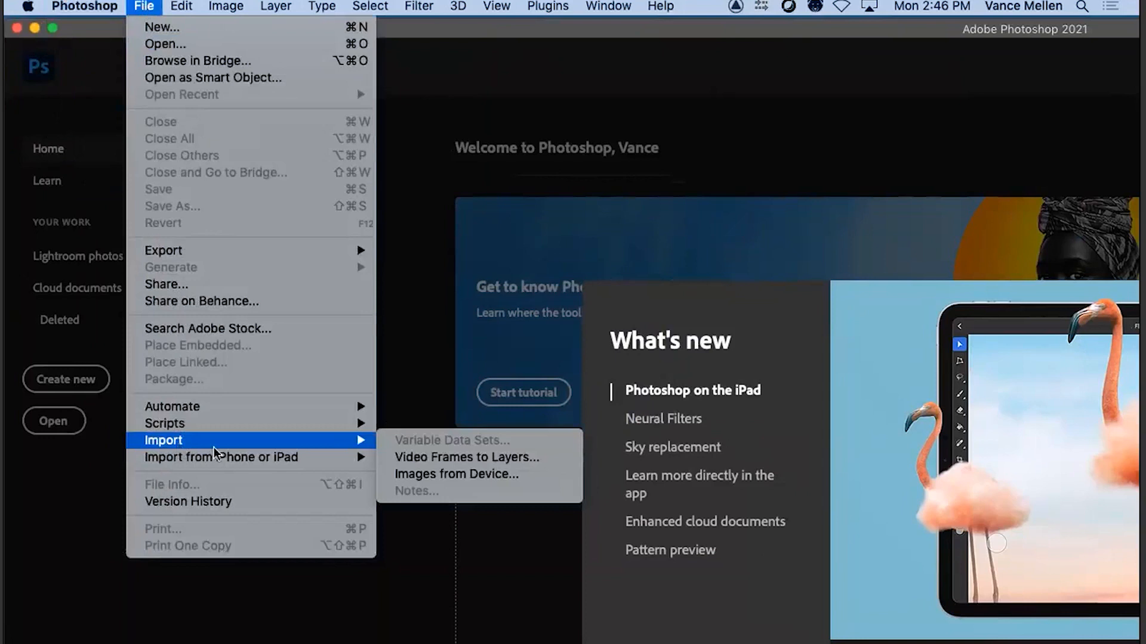
- Load the hand video "Hand thum...vevideo.mp4" from the Desktop for import as video frames to layers
left_click(438, 457)
double_click(785, 211)
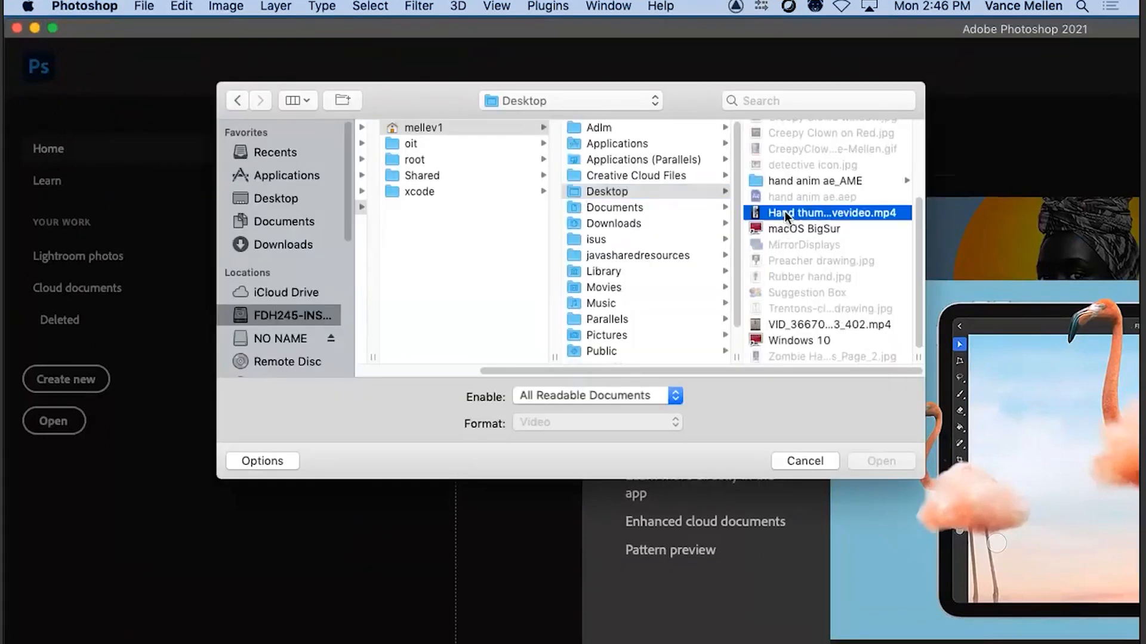
left_click_drag(674, 226, 615, 171)
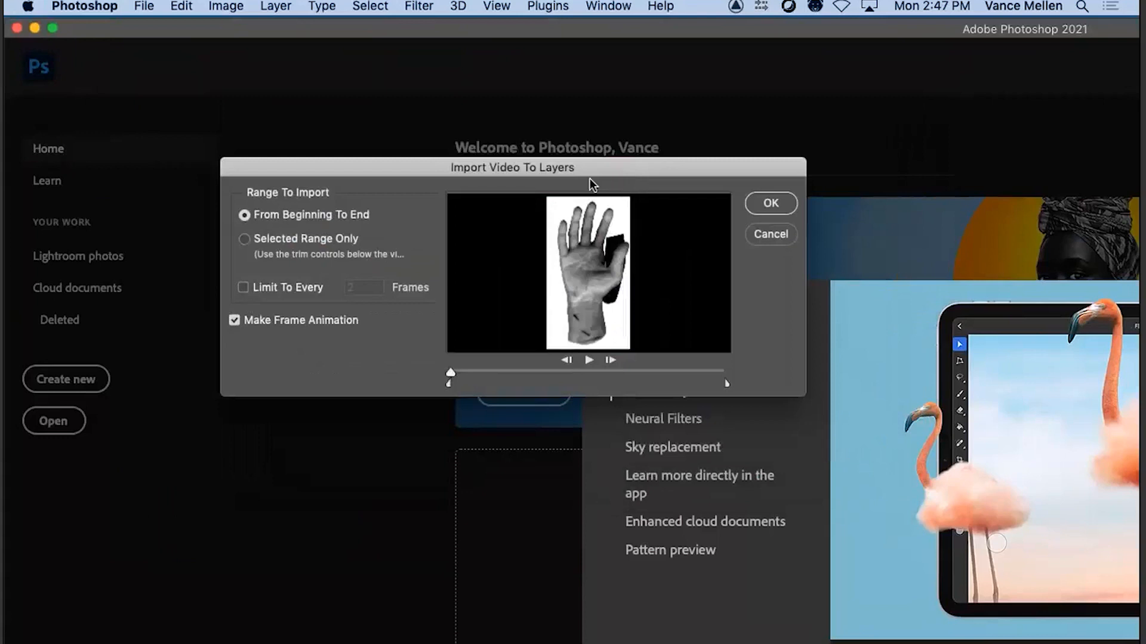
left_click_drag(571, 171, 610, 98)
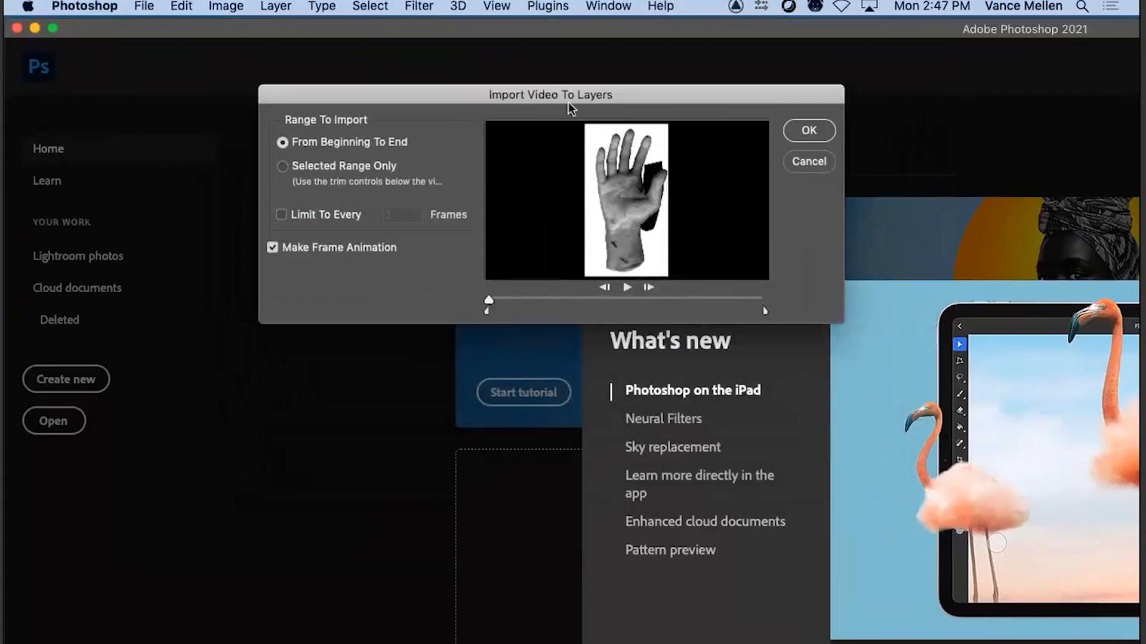
left_click_drag(532, 97, 546, 80)
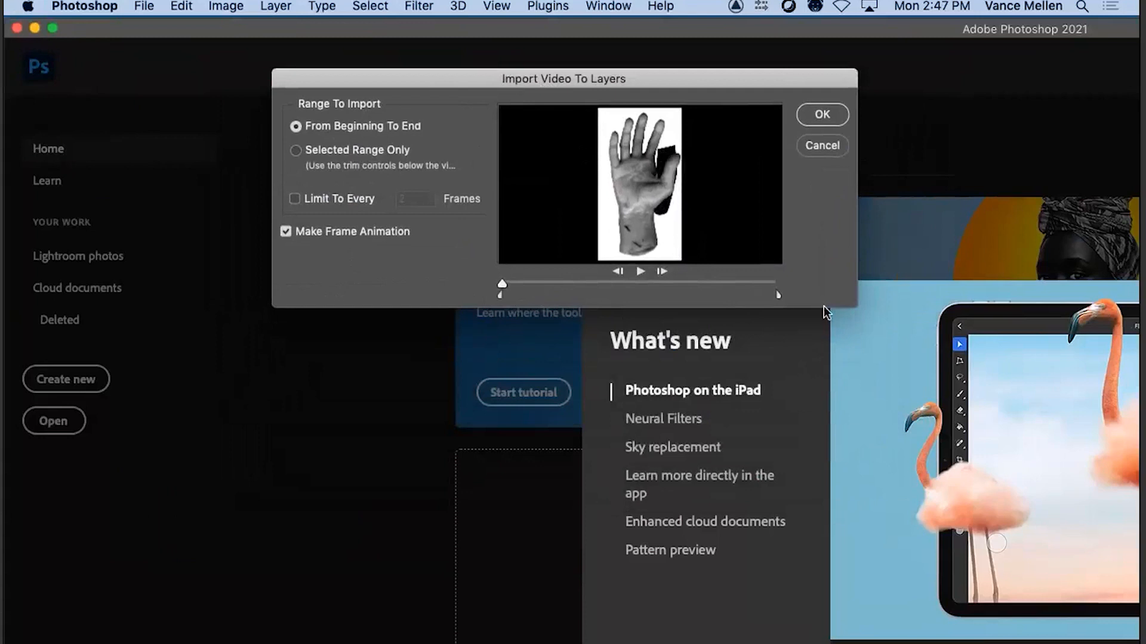
- Trim the end of the import range, limit the import to every 3 frames, and import the video as a frame animation
left_click_drag(776, 296, 744, 296)
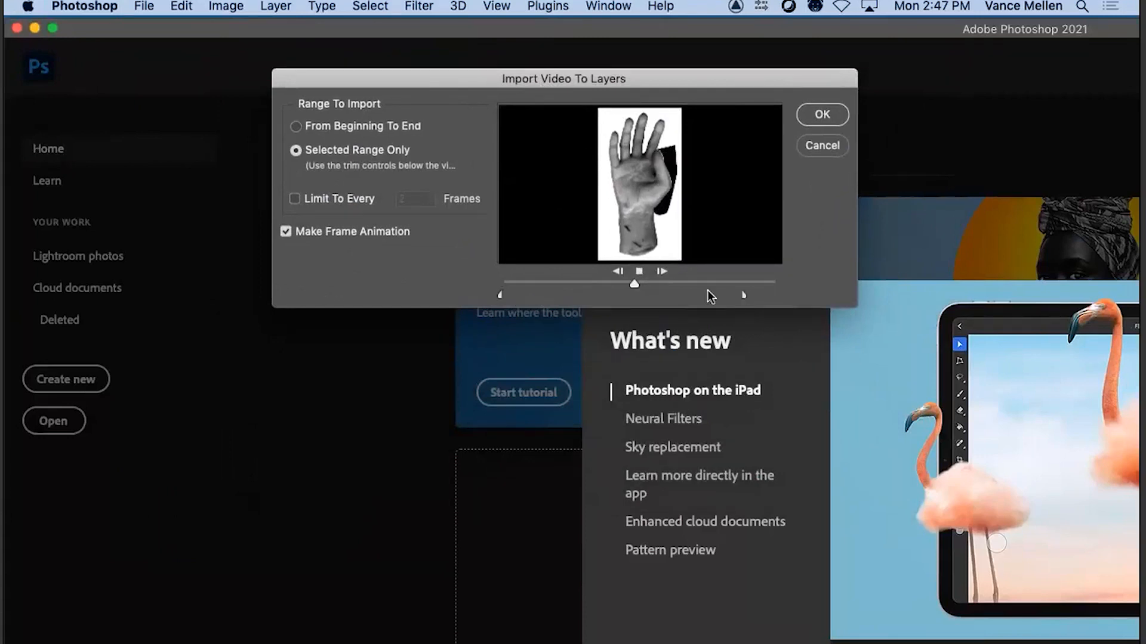
left_click(292, 200)
double_click(400, 199)
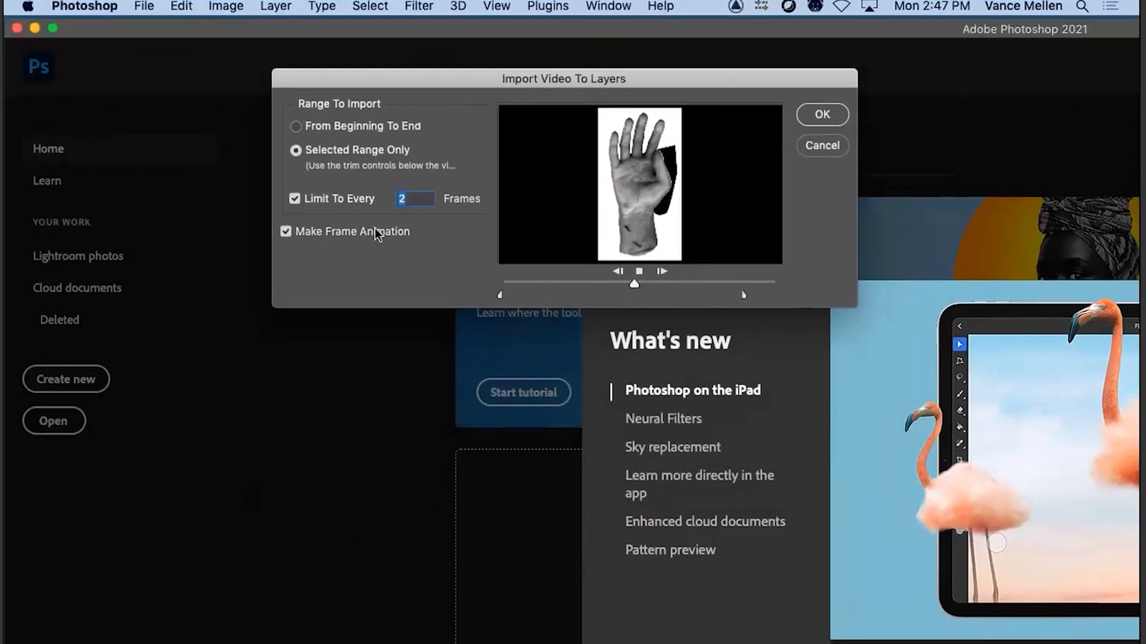
type("3")
left_click_drag(634, 283, 577, 284)
left_click(822, 113)
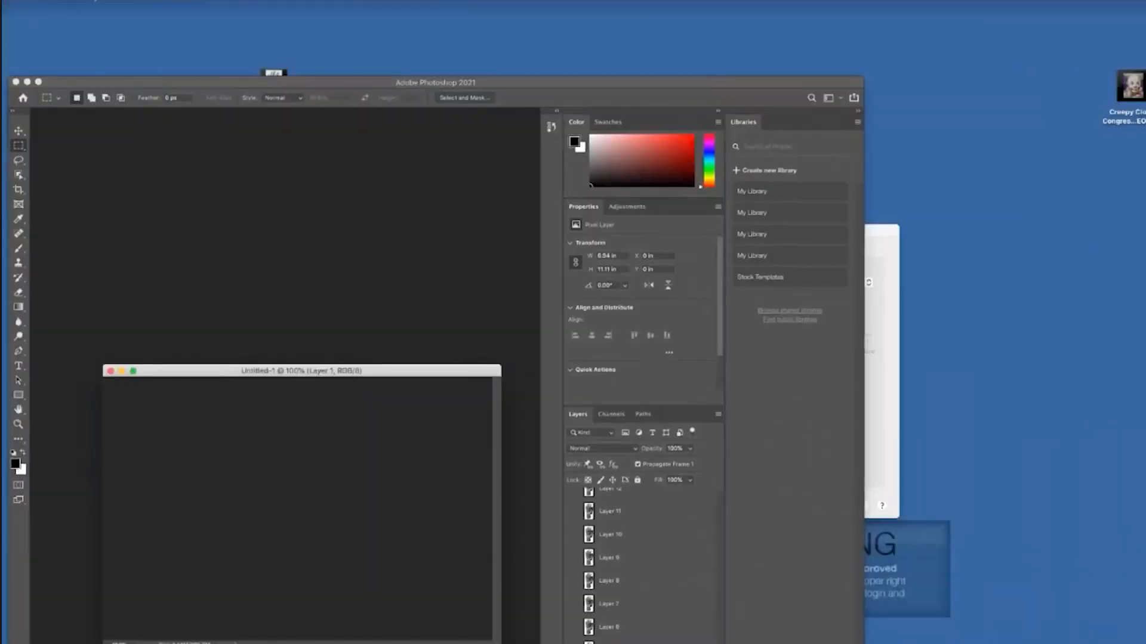
left_click(22, 1)
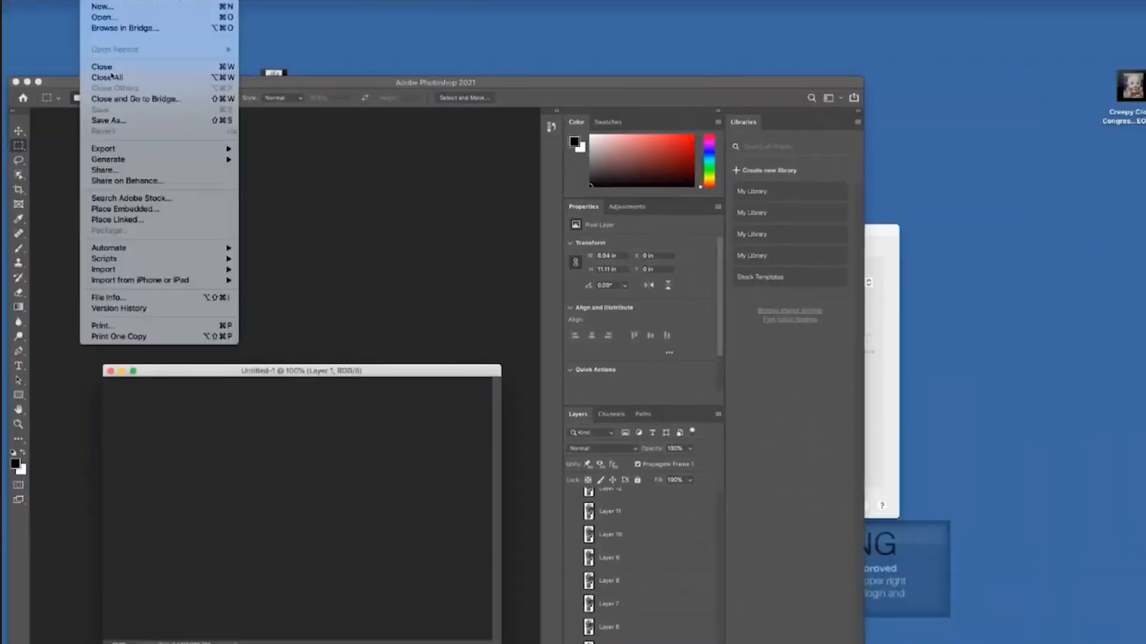
mouse_move(122, 271)
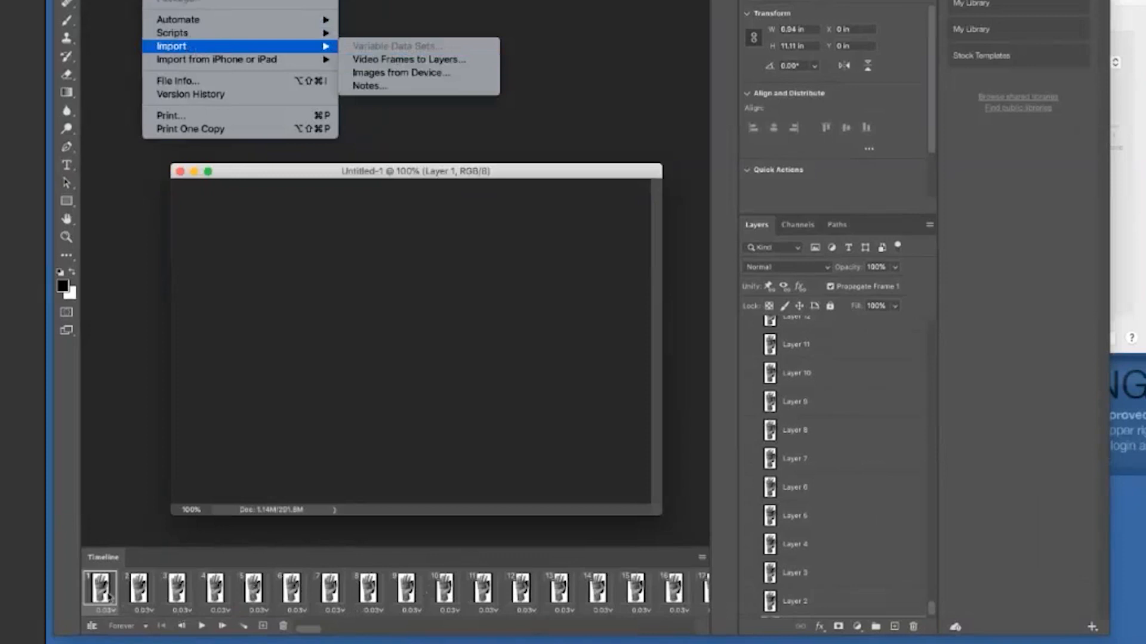
- Set the frame animation's looping to Forever and preview its playback
left_click(146, 629)
left_click(146, 629)
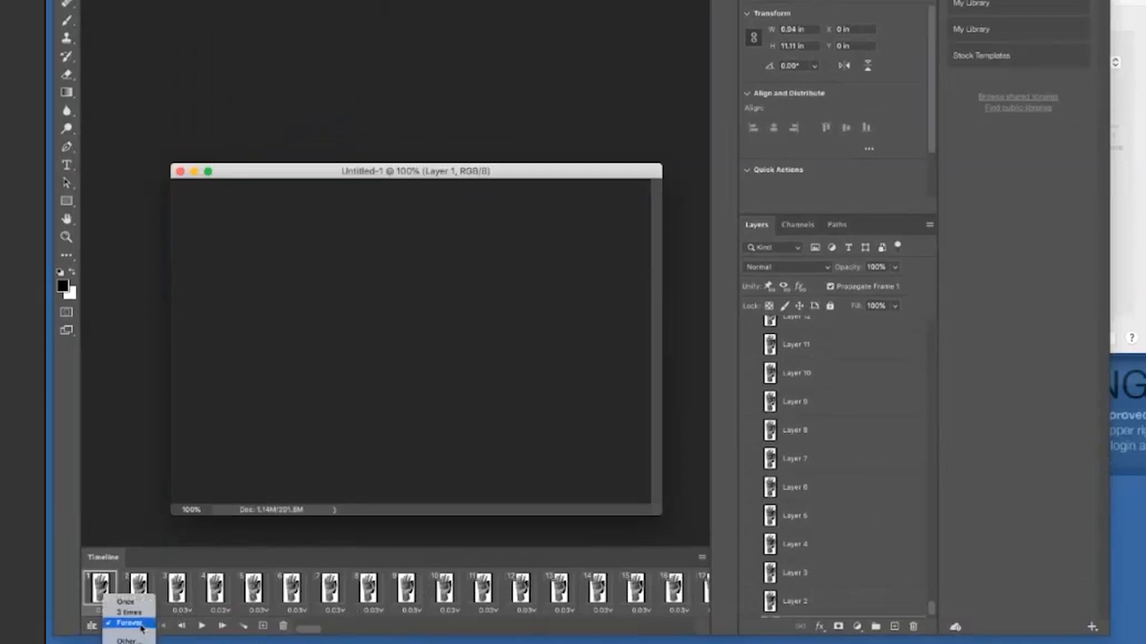
left_click(141, 625)
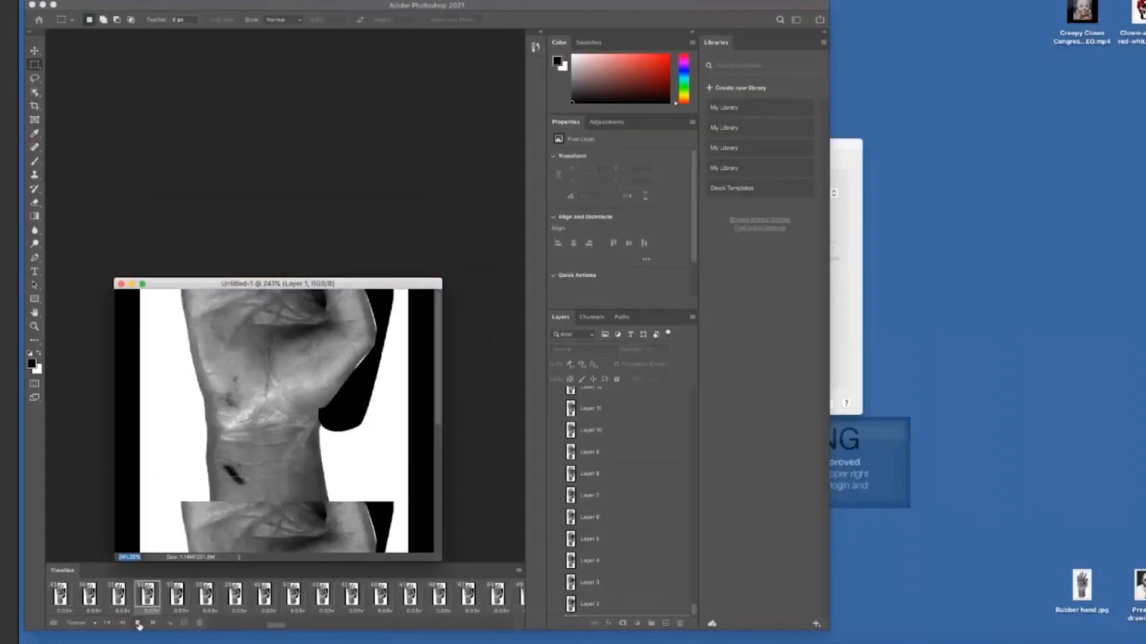
left_click(137, 623)
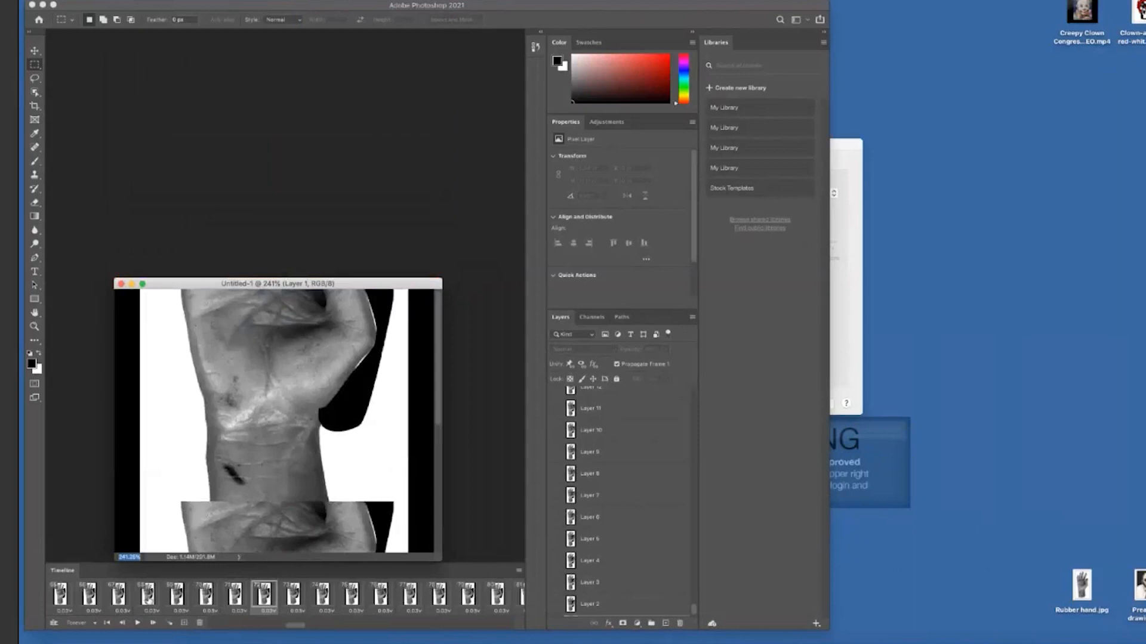
- Check the delay choices for a frame in the timeline and try to delete the selected frame
left_click(149, 601)
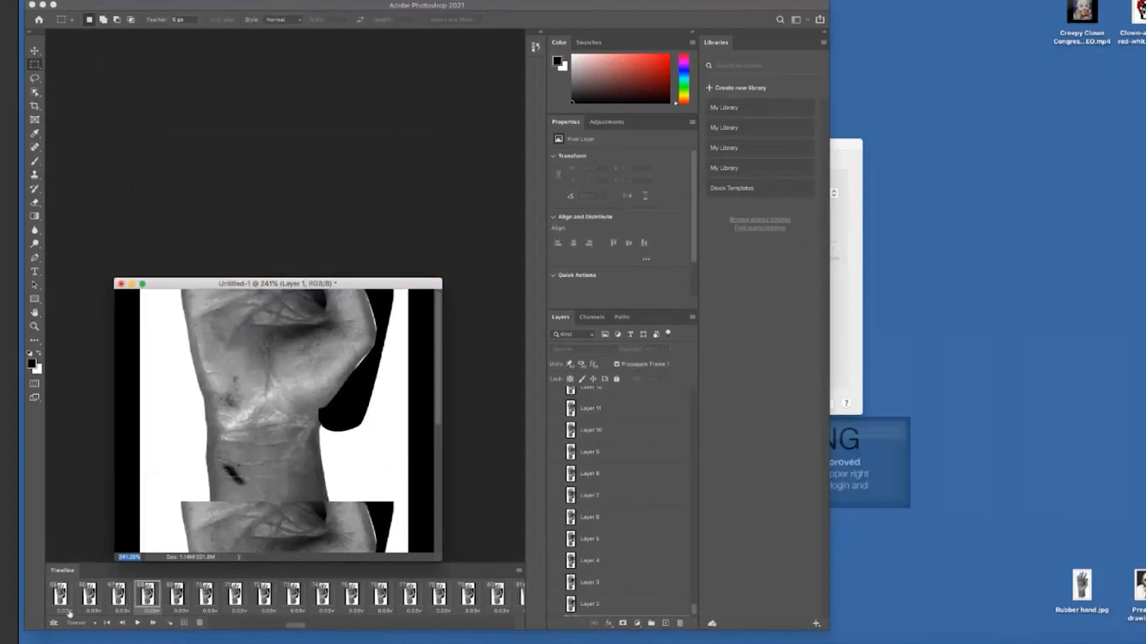
left_click(76, 610)
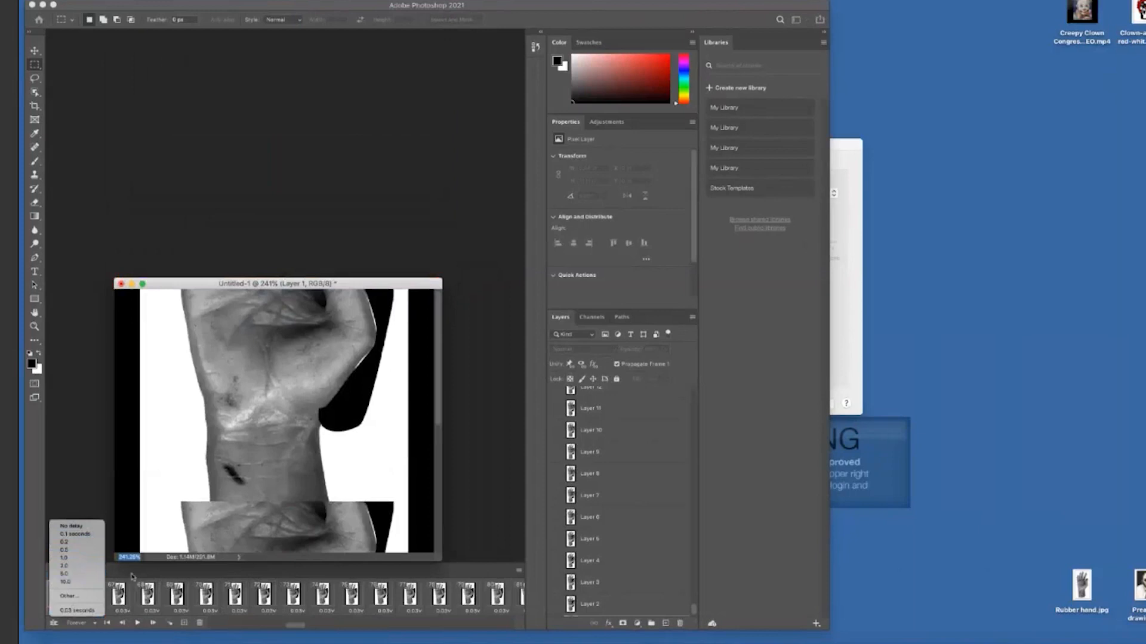
left_click(82, 574)
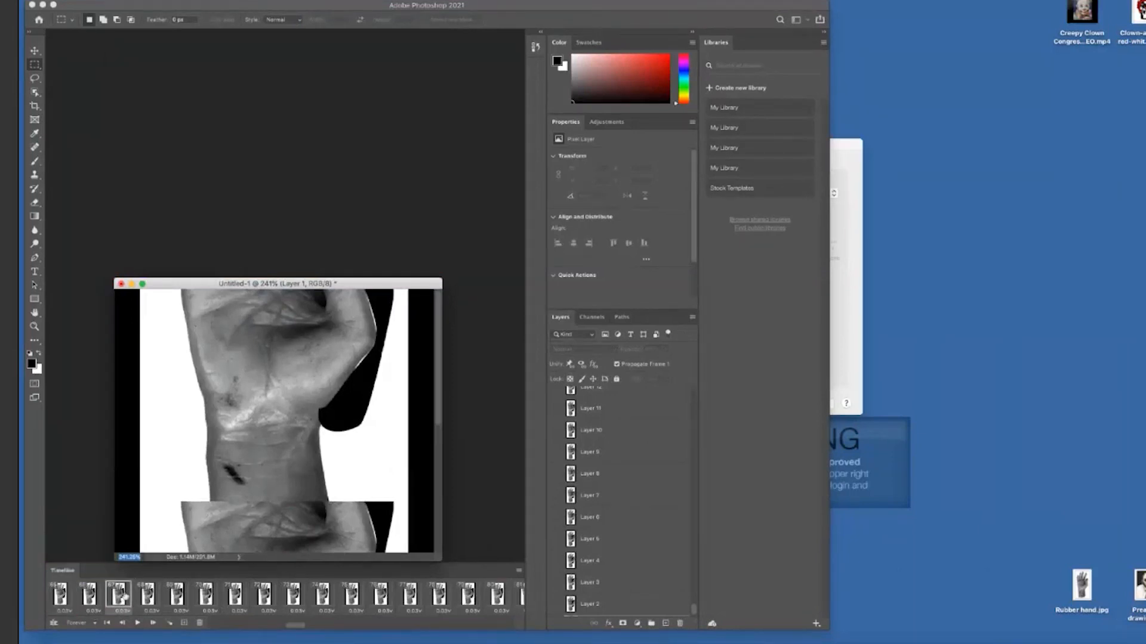
key("BackSpace")
- Select Layer 11 and go to frame 11 in the animation timeline
left_click(577, 410)
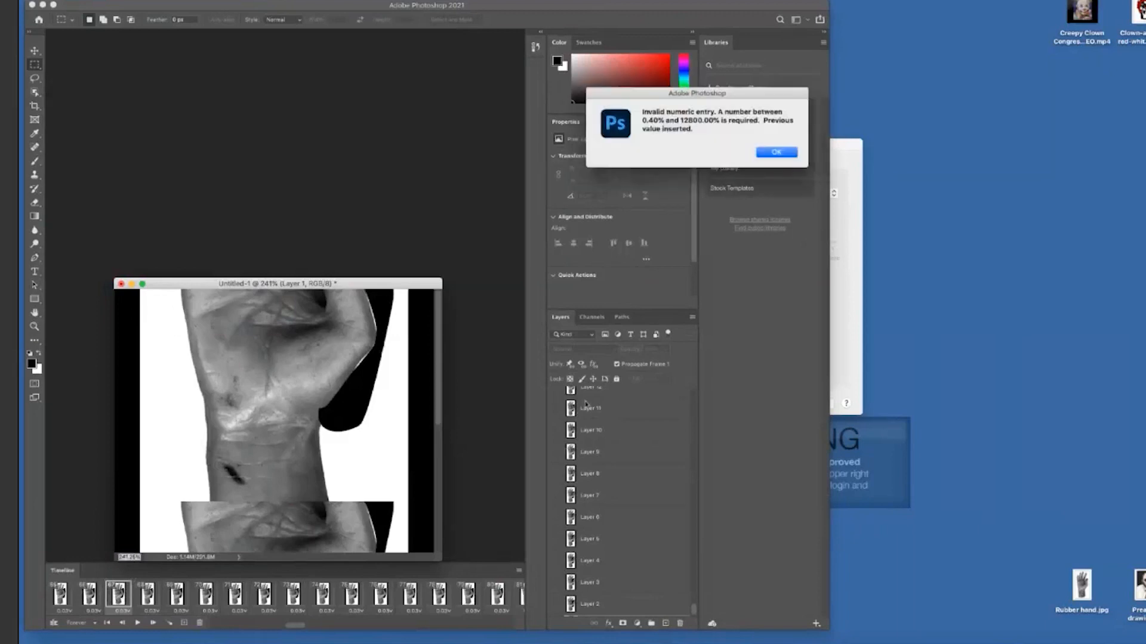
left_click(776, 153)
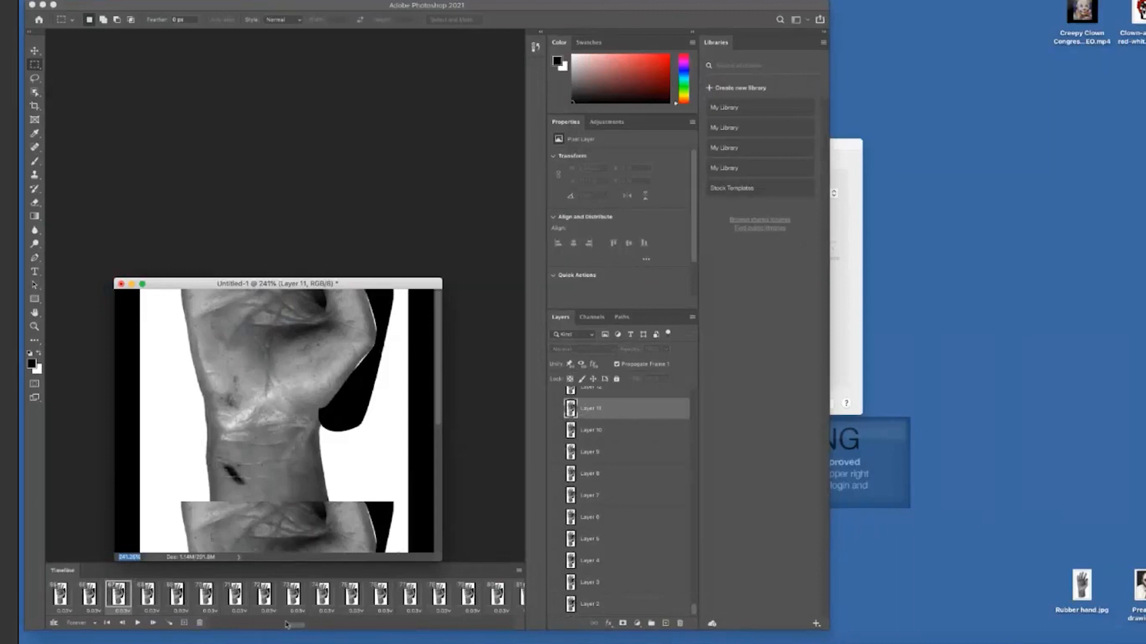
left_click_drag(293, 626, 211, 626)
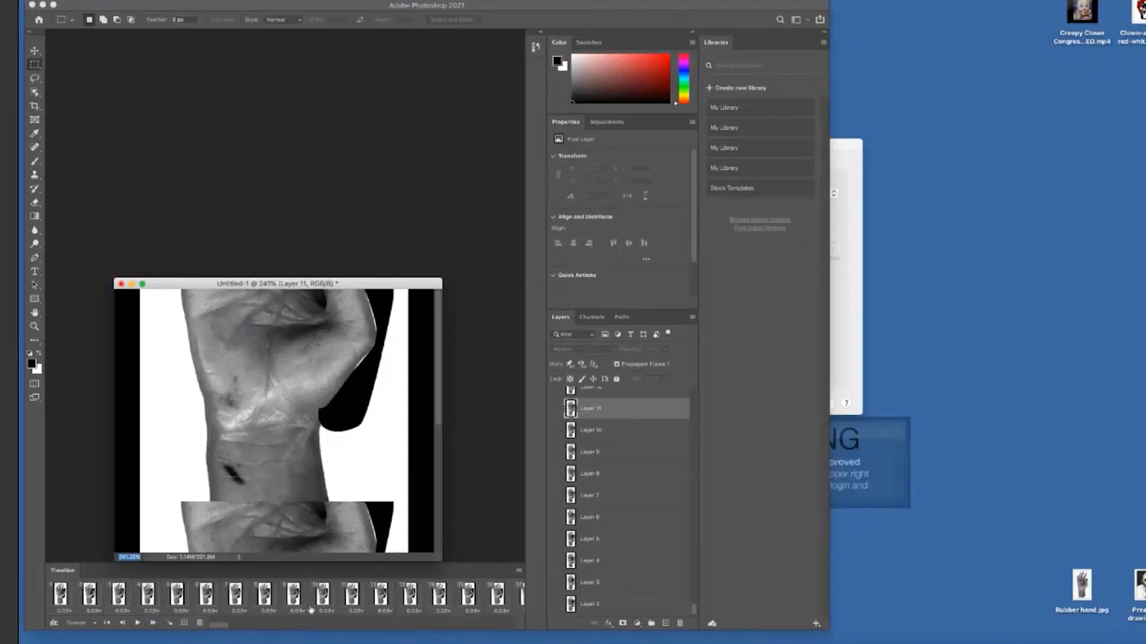
left_click(352, 597)
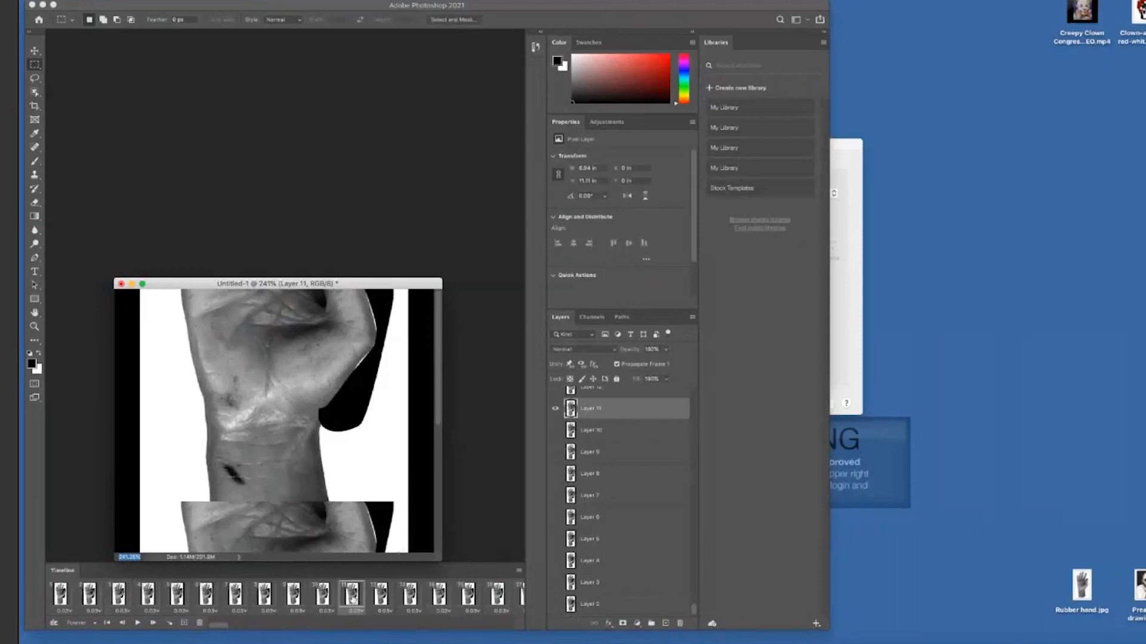
- Choose red as the foreground colour and paint over part of the palm on frame 11 with the Brush tool
left_click(32, 364)
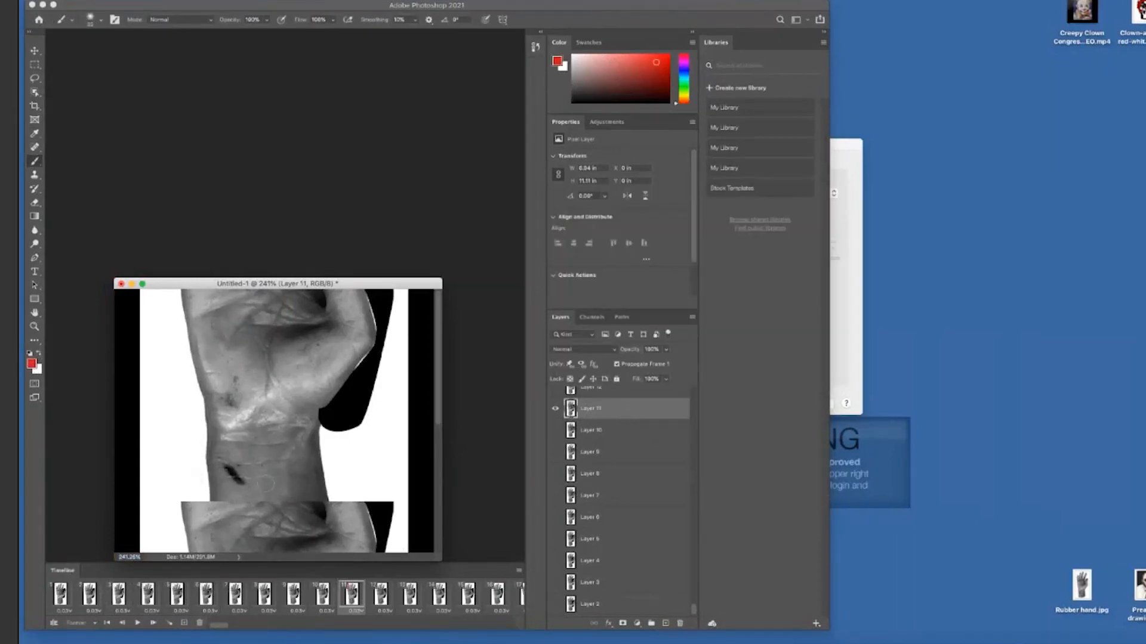
left_click(224, 503)
mouse_move(218, 510)
left_mouse_down()
mouse_move(285, 510)
mouse_move(239, 532)
left_mouse_up()
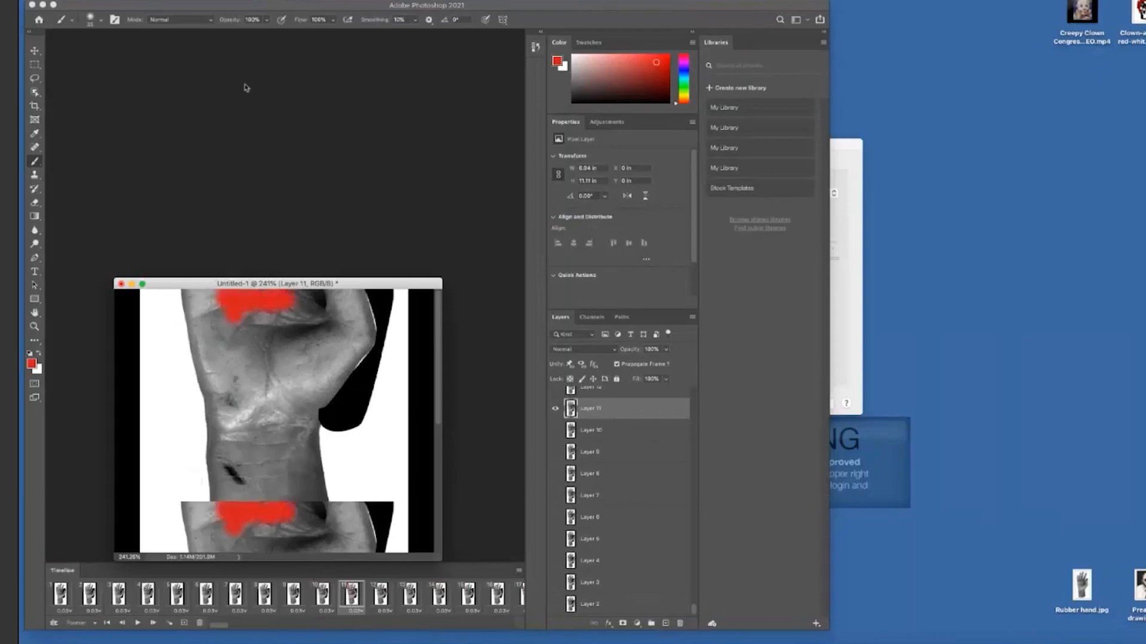
- Set the brush mode to Multiply and paint red across the palm on frame 11 and on Layer 12 in frame 12
left_click(212, 24)
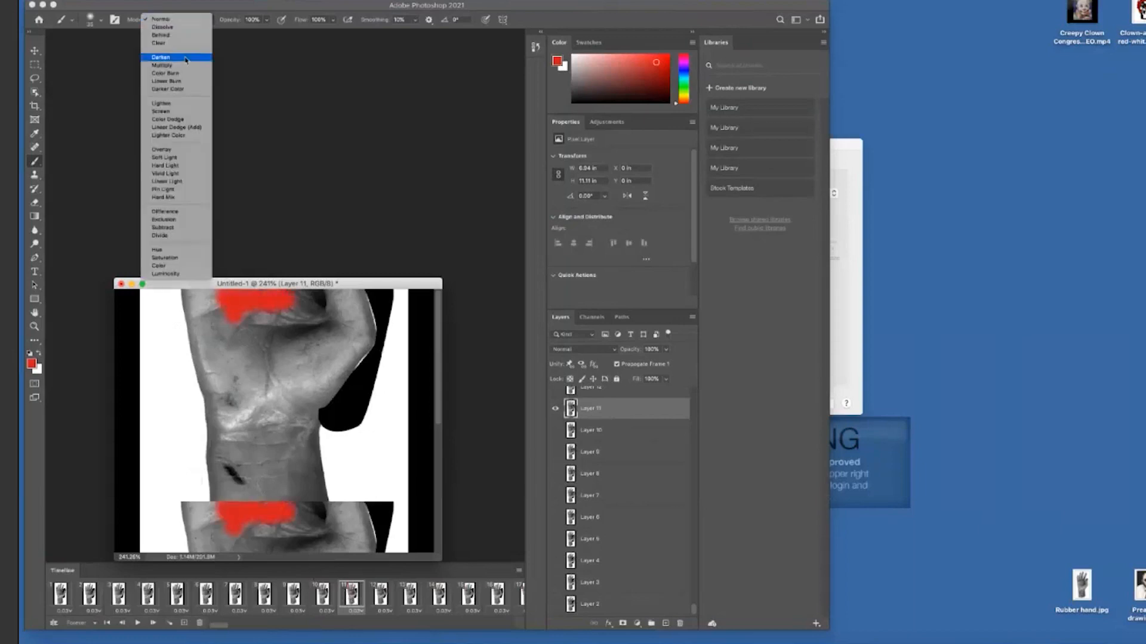
left_click(175, 65)
mouse_move(295, 514)
left_mouse_down()
mouse_move(340, 514)
mouse_move(230, 531)
mouse_move(197, 522)
mouse_move(289, 543)
mouse_move(360, 517)
left_mouse_up()
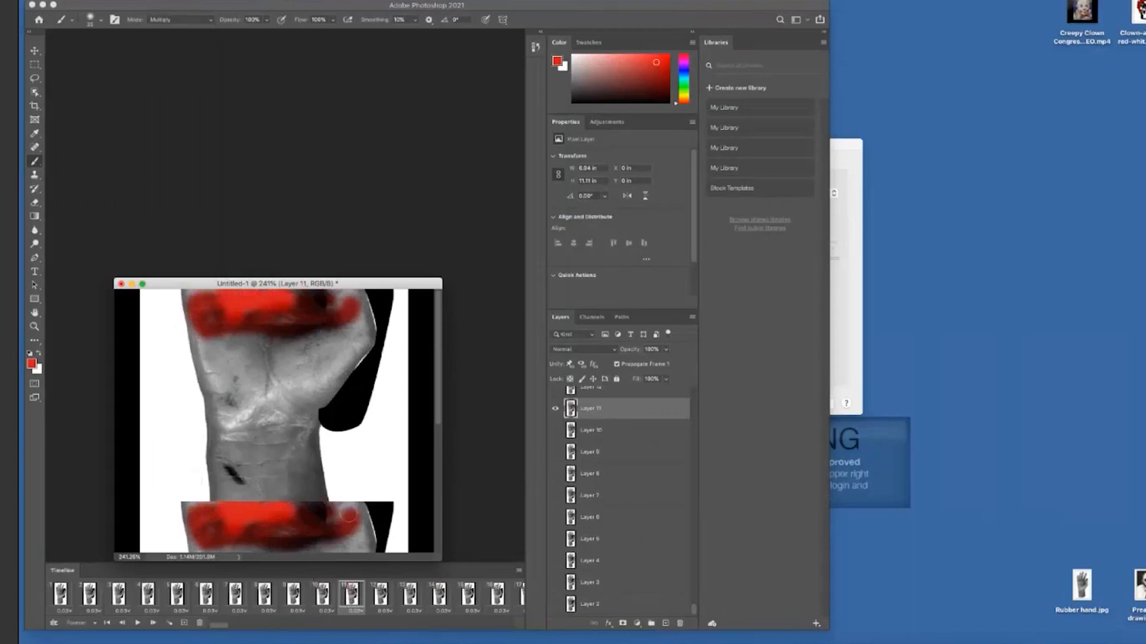
left_click(382, 595)
left_click(315, 511)
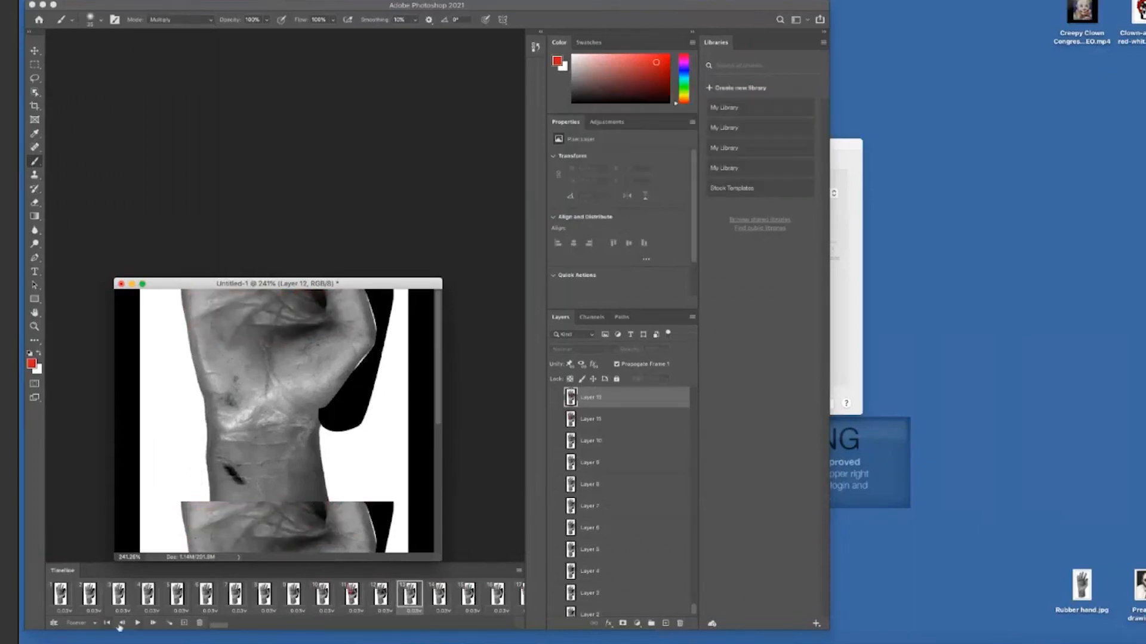
- Step back and forth between the painted frames 11 and 12 and their neighbours to compare them
left_click(122, 625)
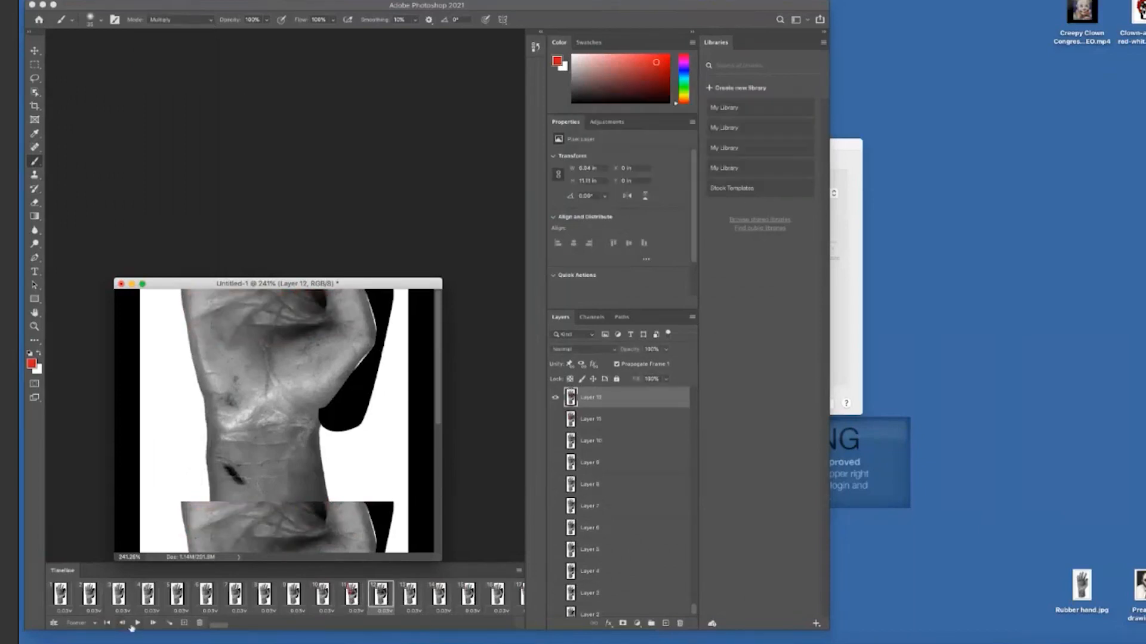
left_click(153, 623)
left_click(122, 623)
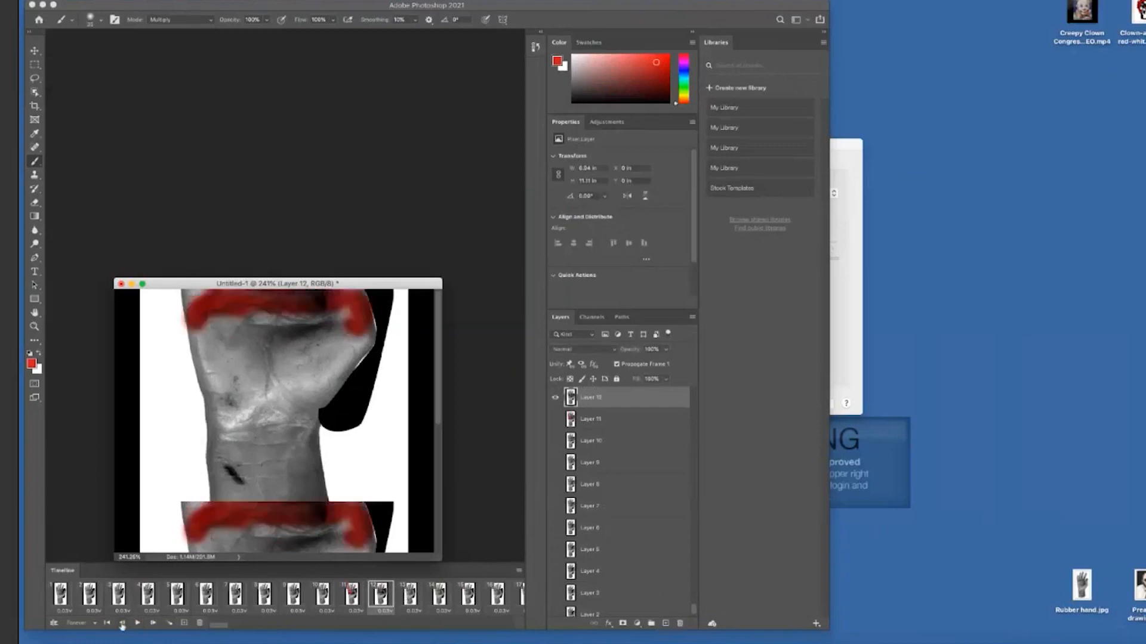
left_click(121, 623)
left_click(121, 624)
left_click(152, 625)
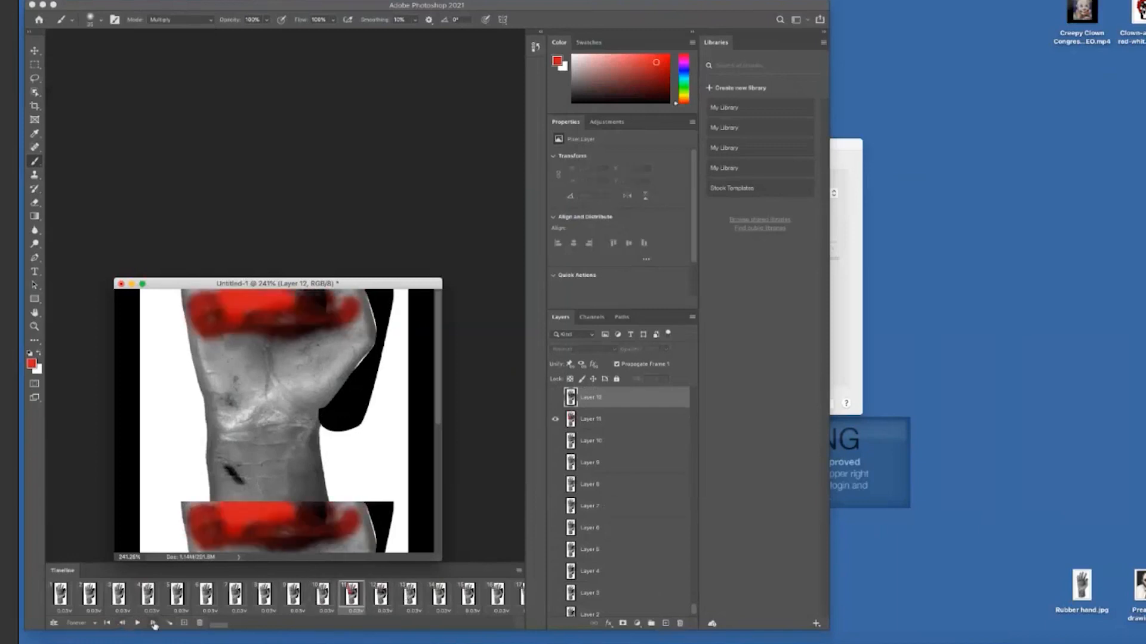
left_click(153, 624)
left_click(122, 624)
left_click(153, 624)
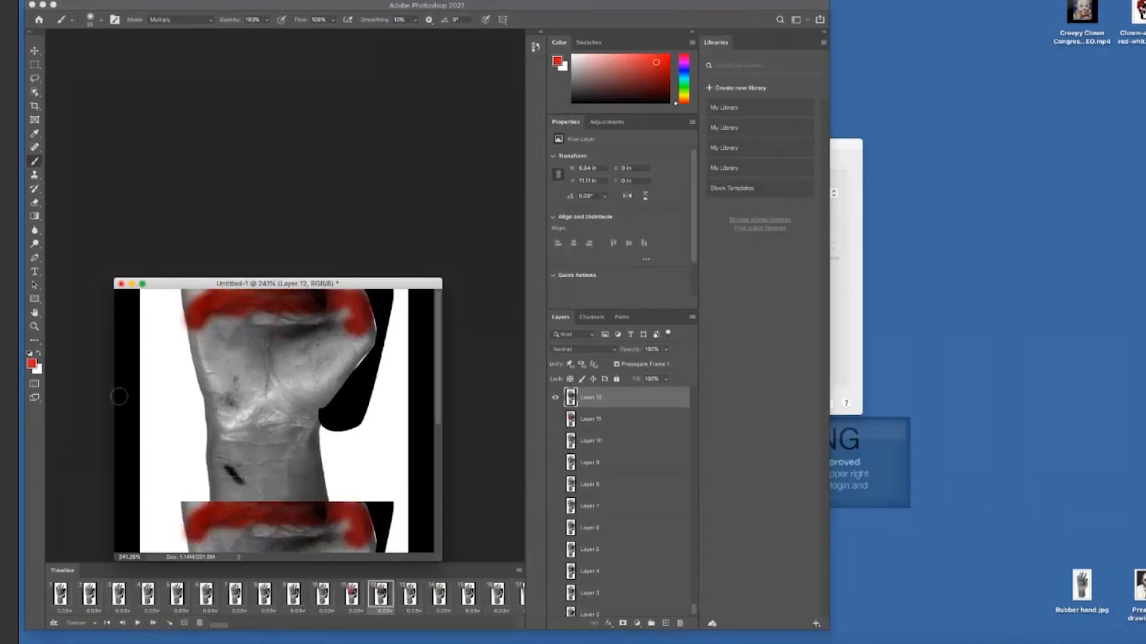
- Open the animation in Save for Web (Legacy) and compare the GIF optimization settings in the 4-Up preview
mouse_move(273, 6)
left_mouse_down()
mouse_move(274, 16)
mouse_move(267, 9)
left_mouse_up()
left_click(103, 0)
mouse_move(167, 67)
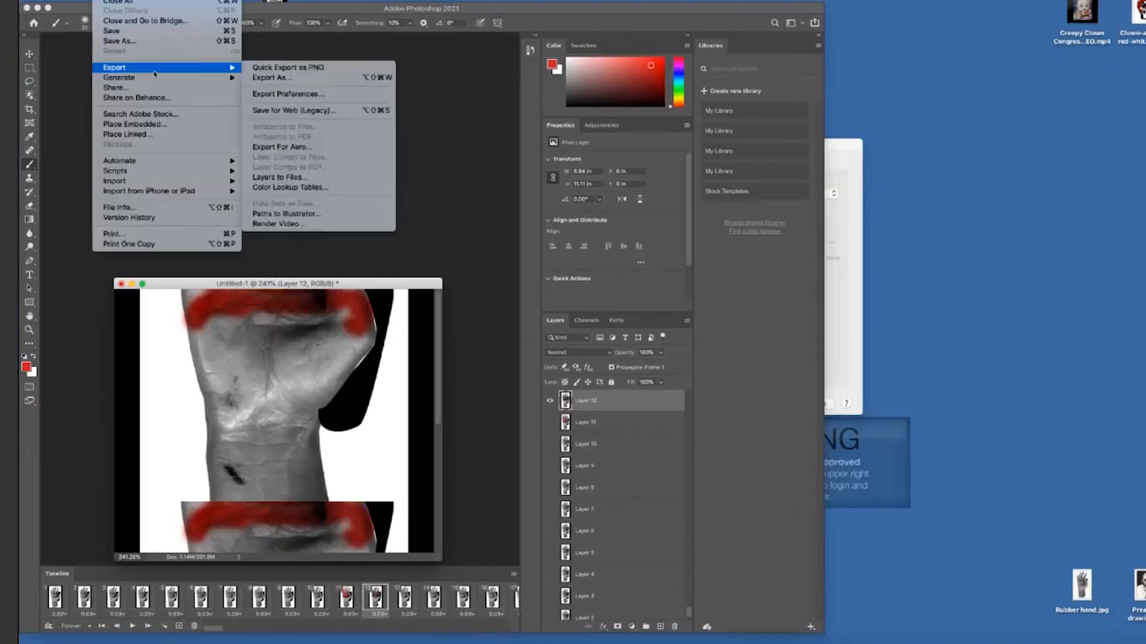
left_click(290, 113)
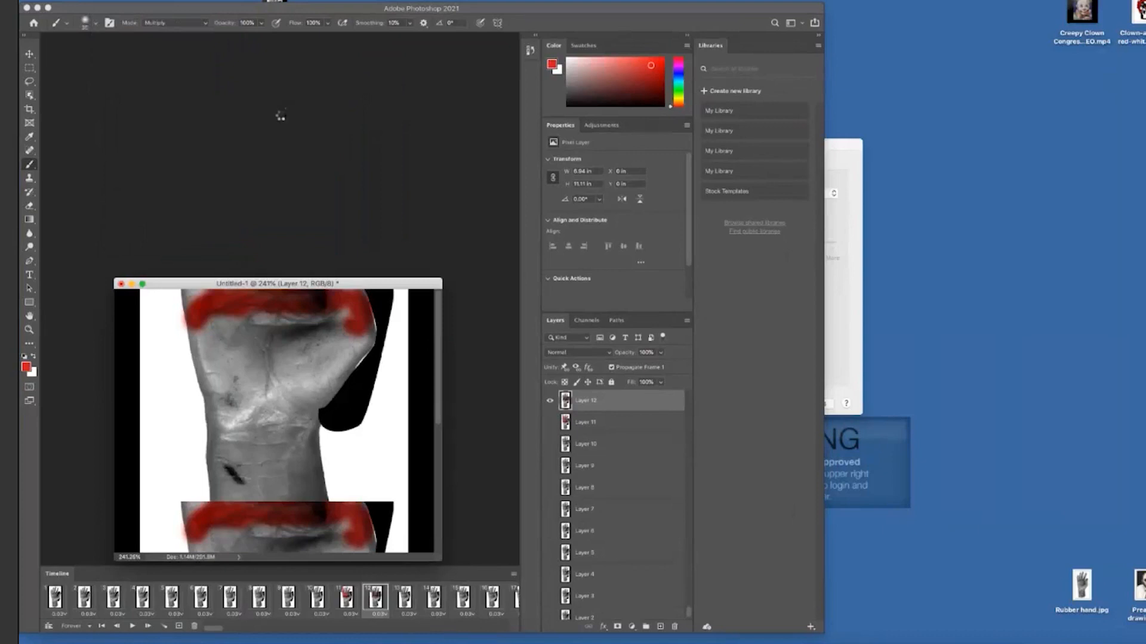
left_click_drag(481, 54, 187, 273)
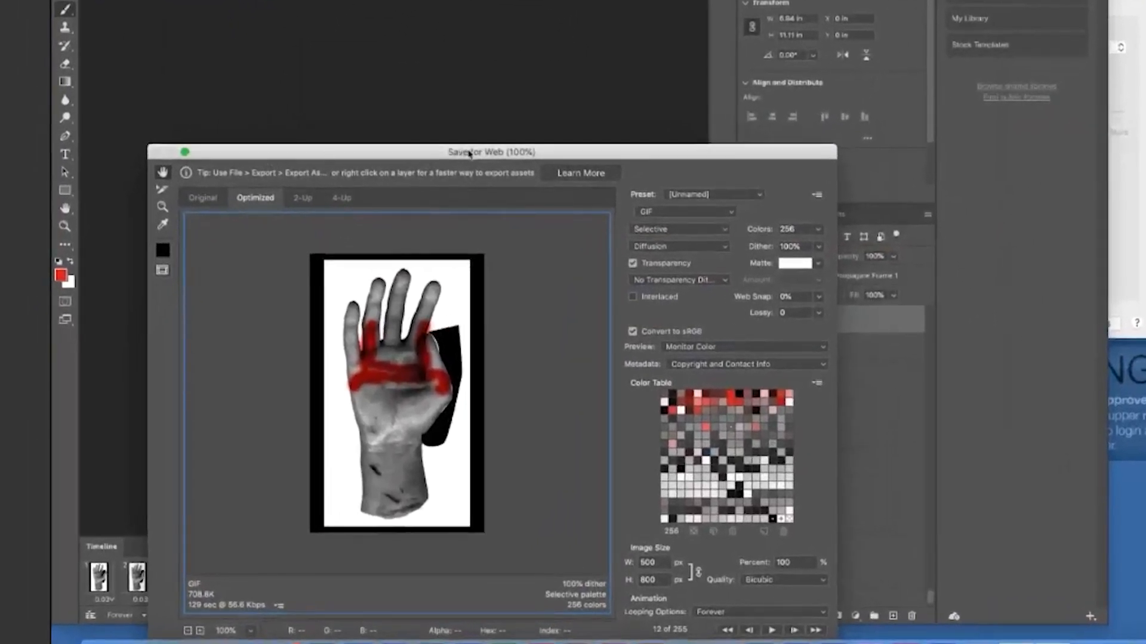
left_click(343, 201)
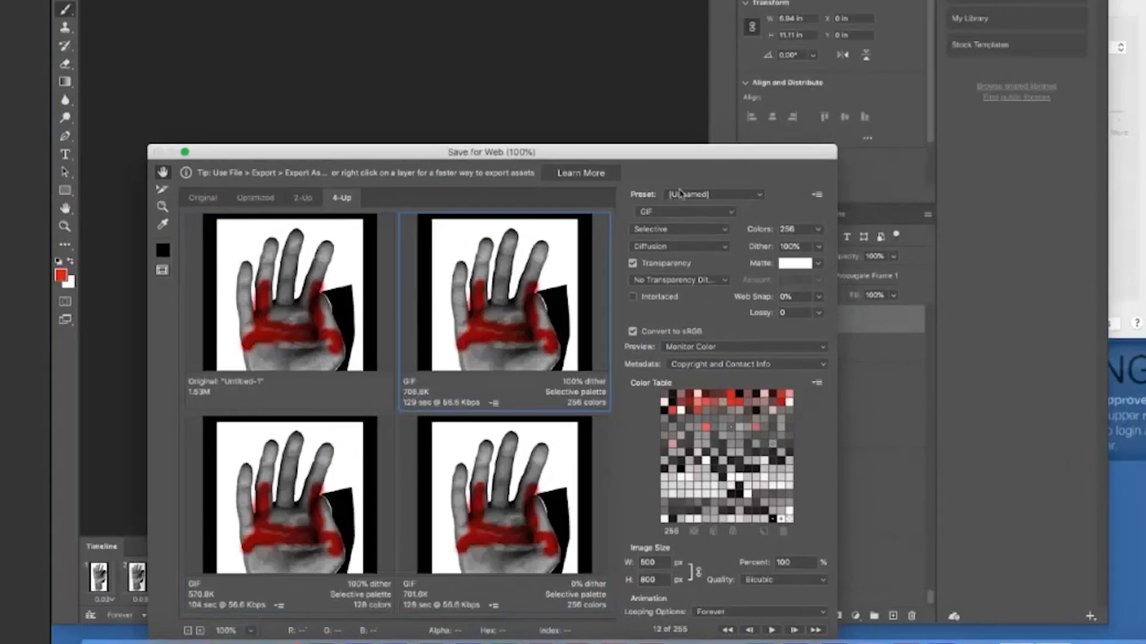
- Set the exported GIF's image width to 300 px
left_click_drag(679, 149, 672, 106)
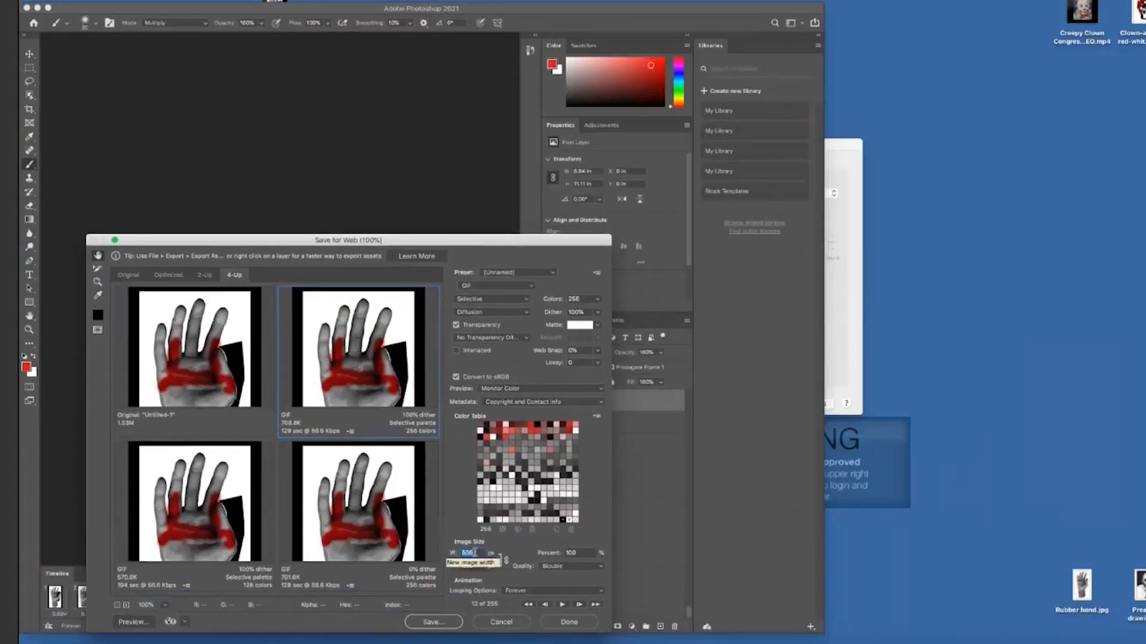
double_click(651, 519)
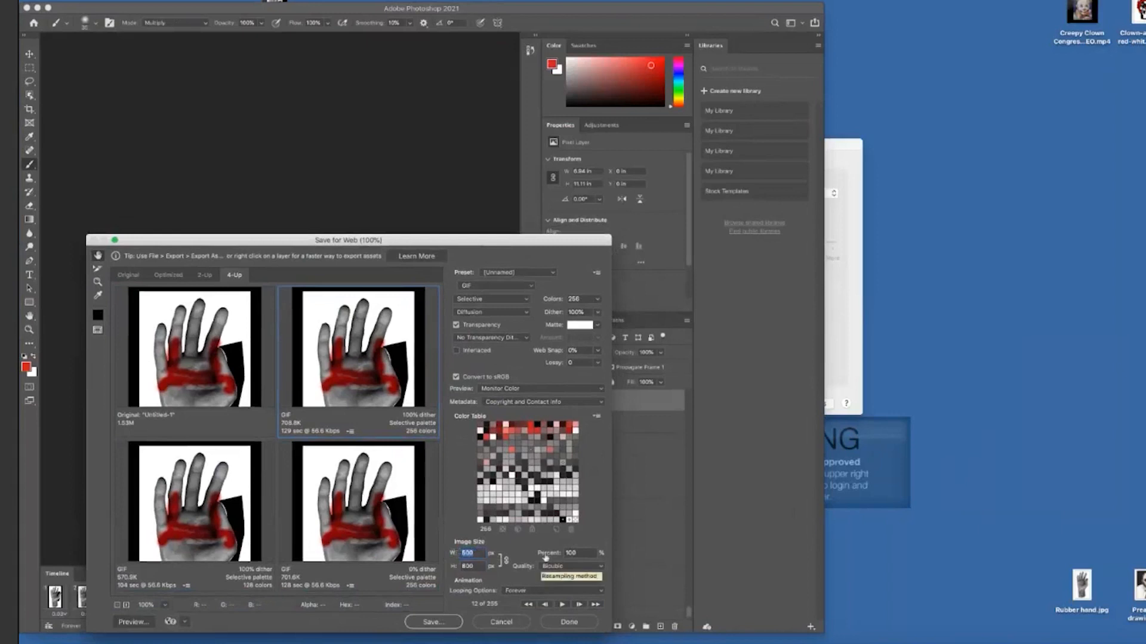
type("300")
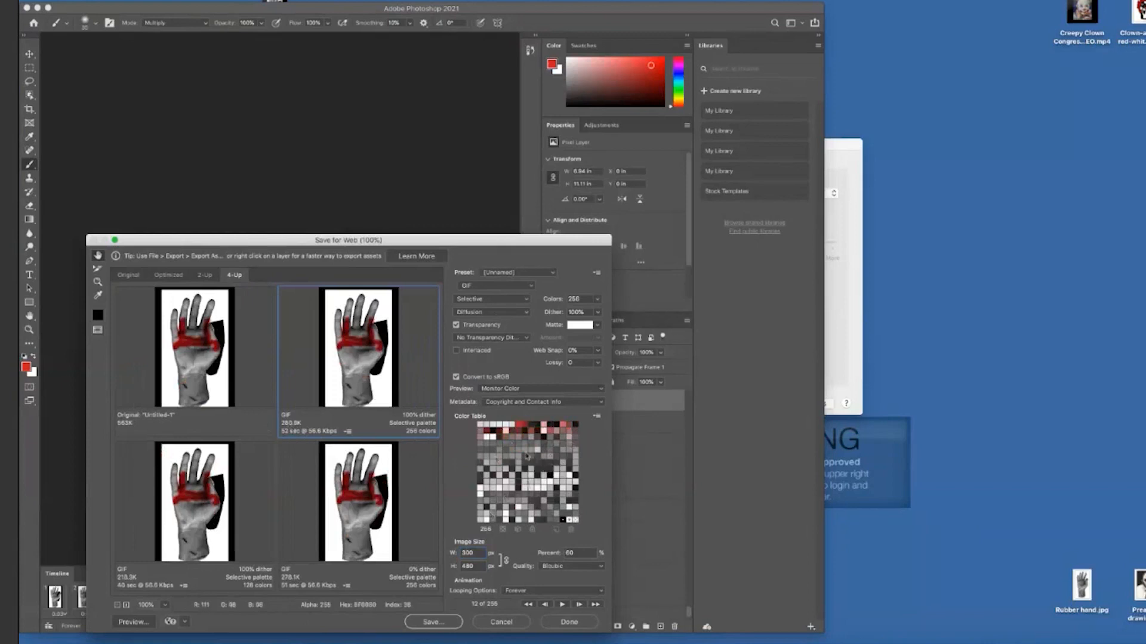
- Try the Adaptive palette with 128 colors for the hand GIF, and cancel the export
left_click(505, 303)
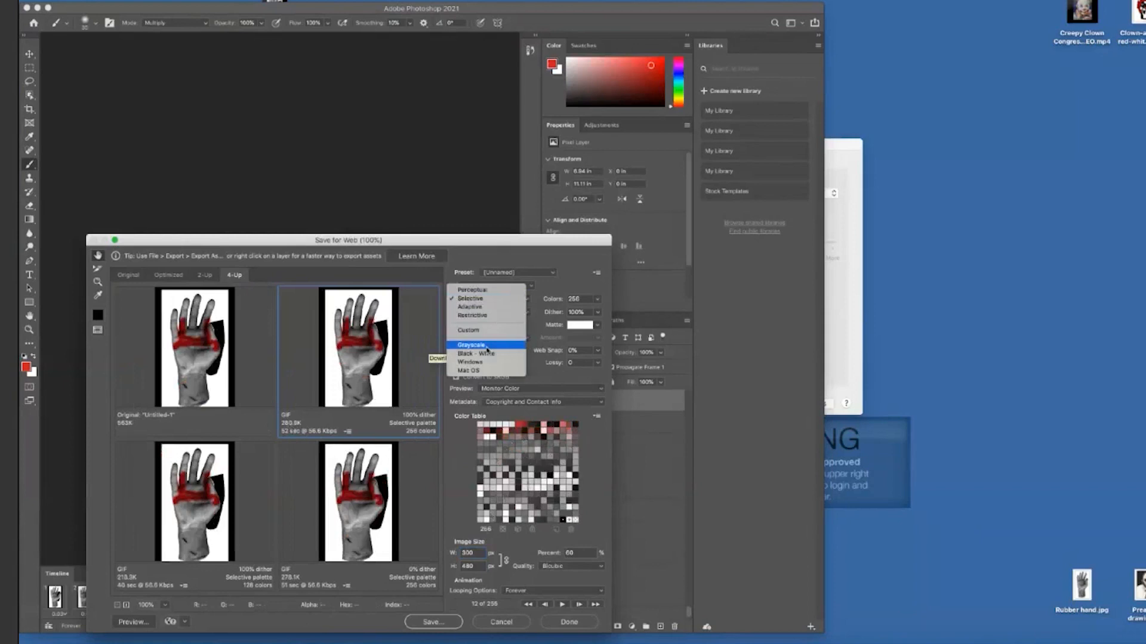
left_click(485, 308)
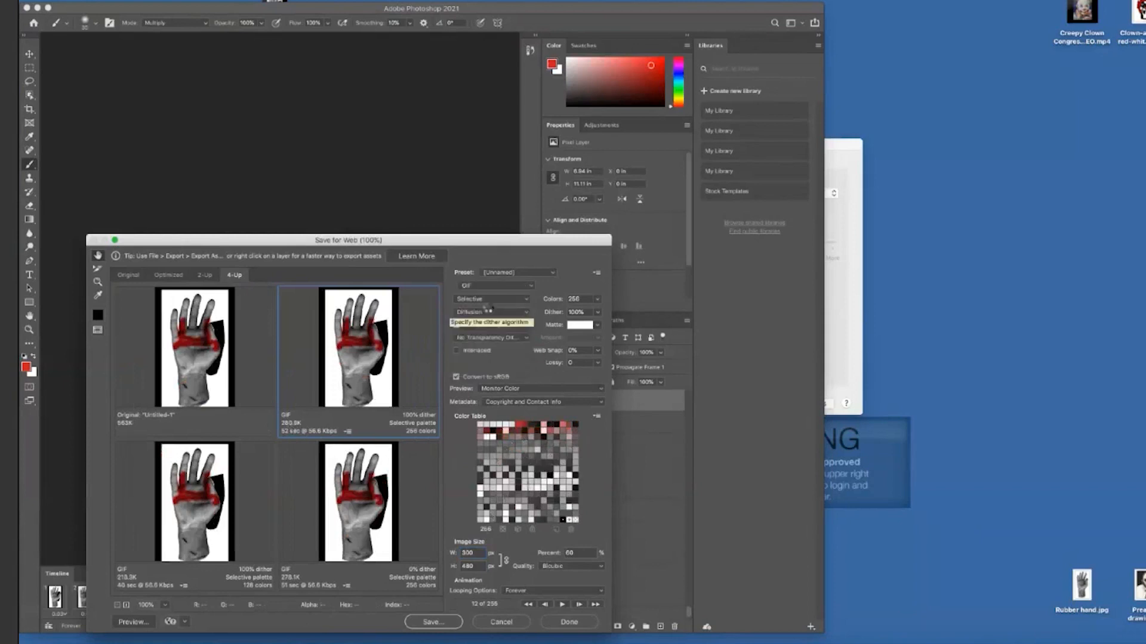
left_click(598, 300)
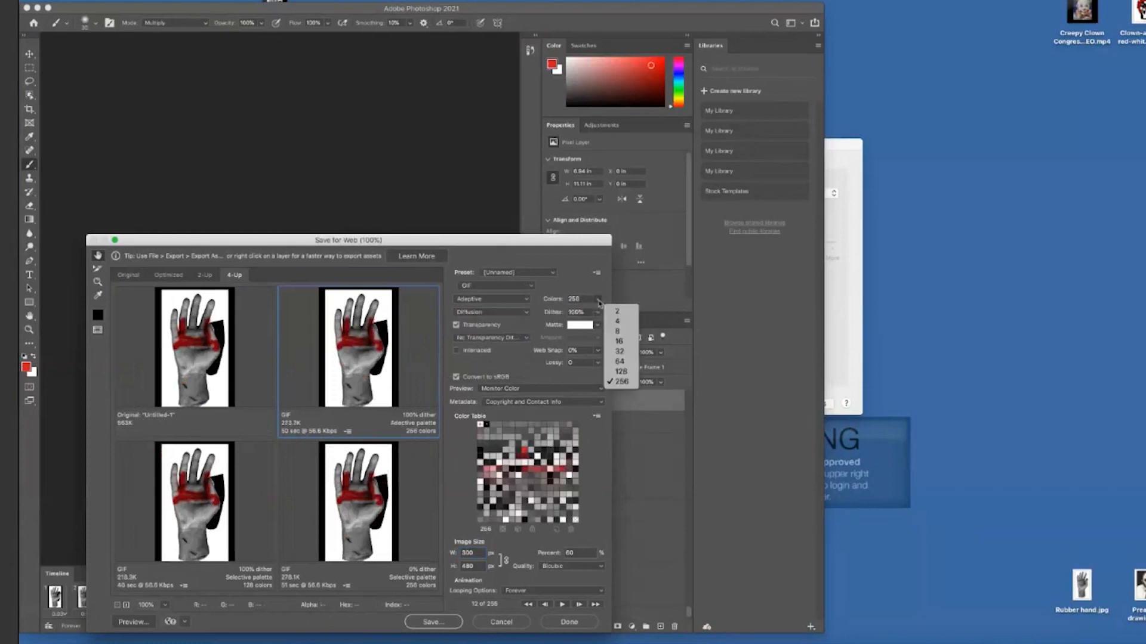
left_click(620, 372)
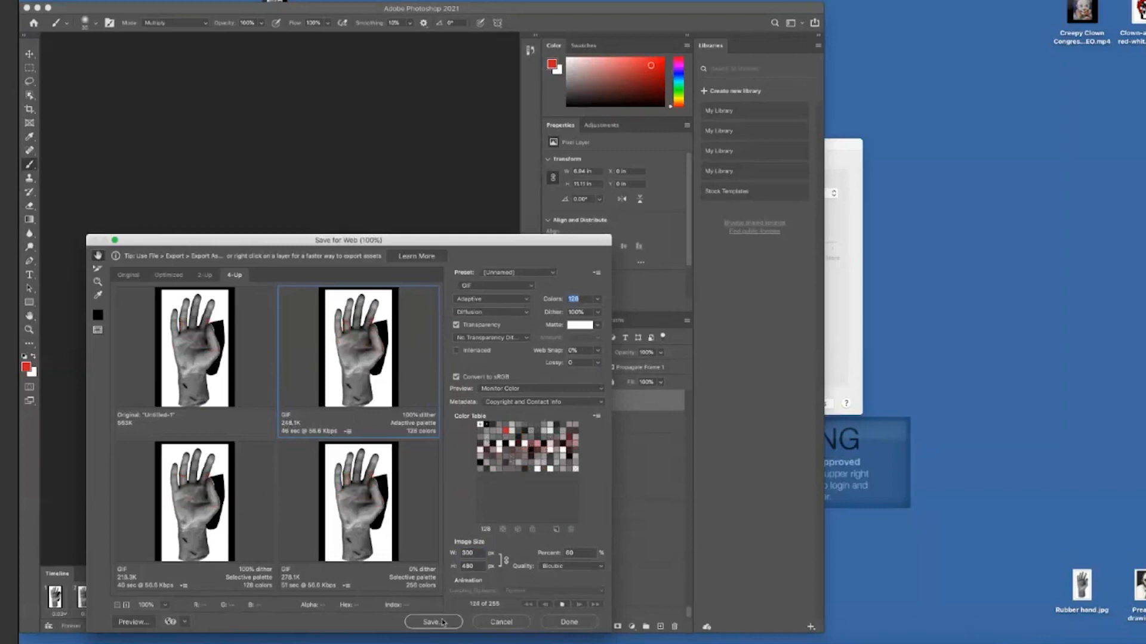
left_click(503, 623)
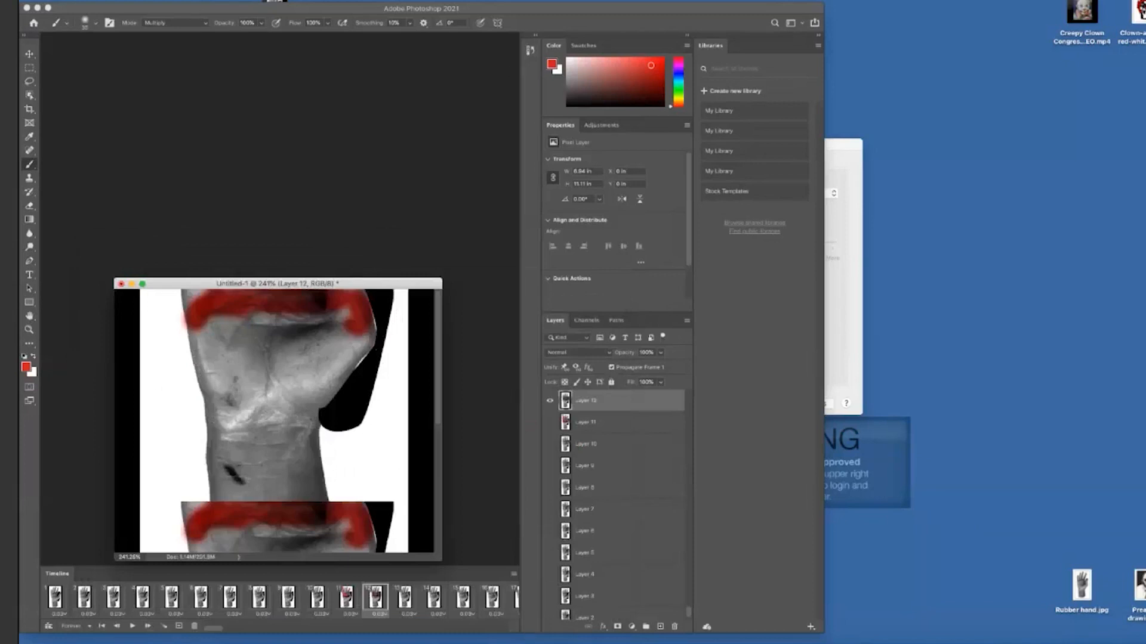
- Reopen the hand animation in Save for Web (Legacy) and proceed to saving the optimized file
left_click(103, 1)
mouse_move(121, 71)
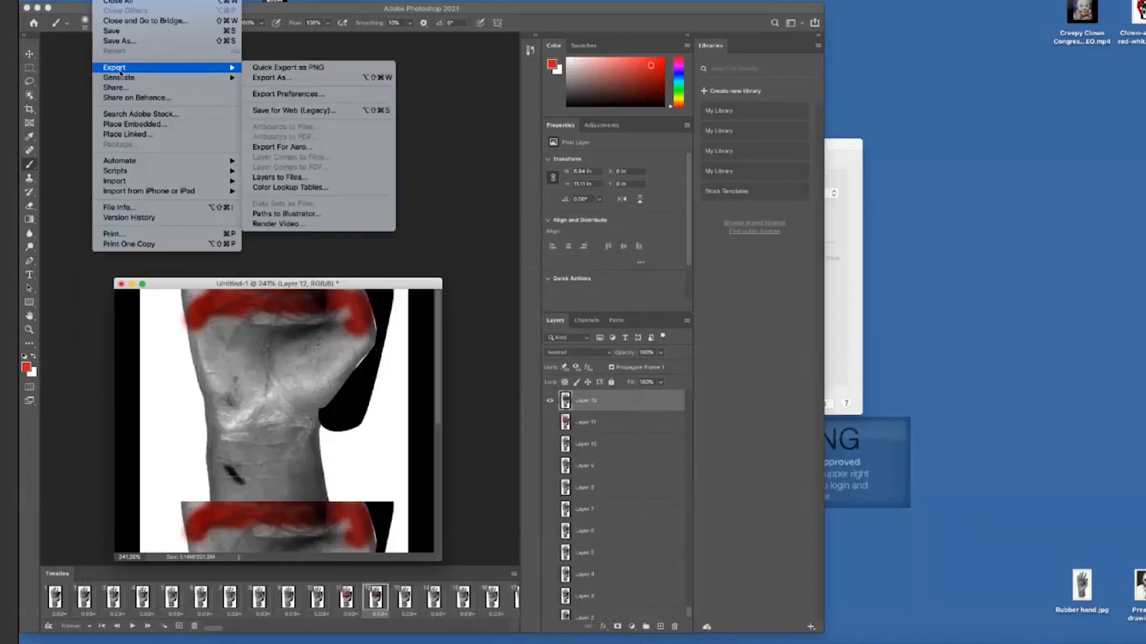
left_click(275, 111)
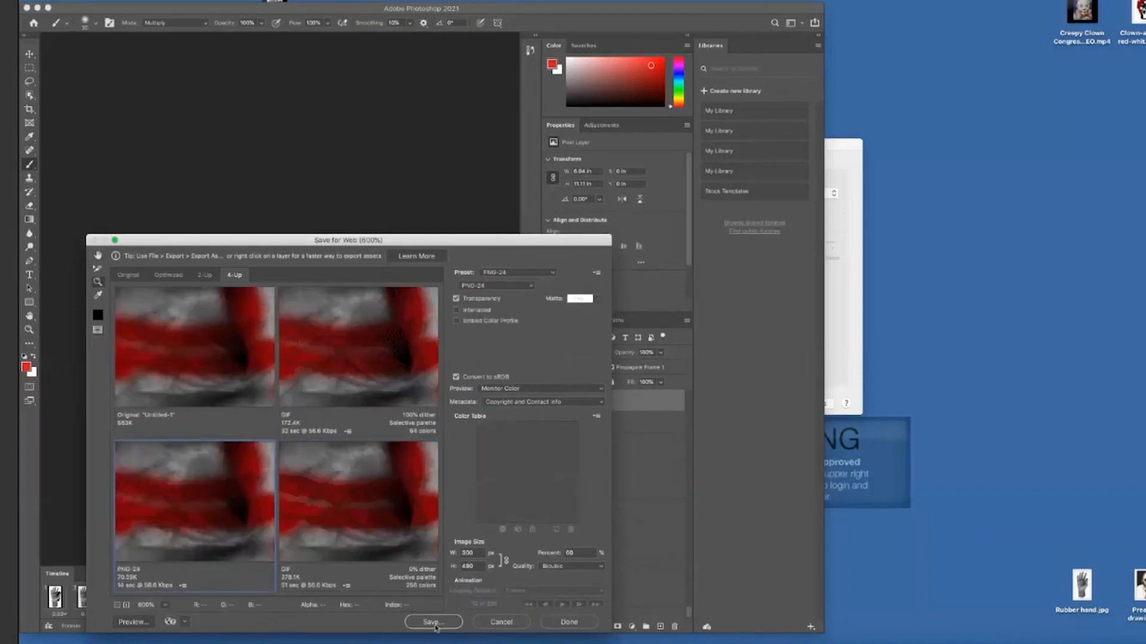
left_click(435, 624)
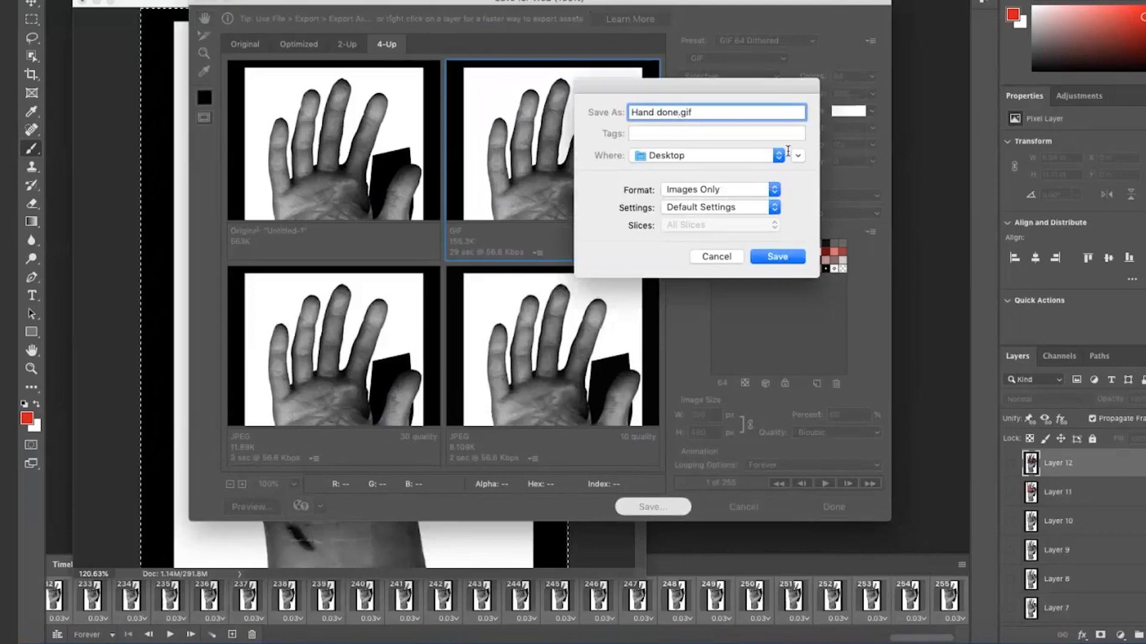
- Keep Desktop as the save location and Images Only as the format for Hand done.gif
left_click(778, 155)
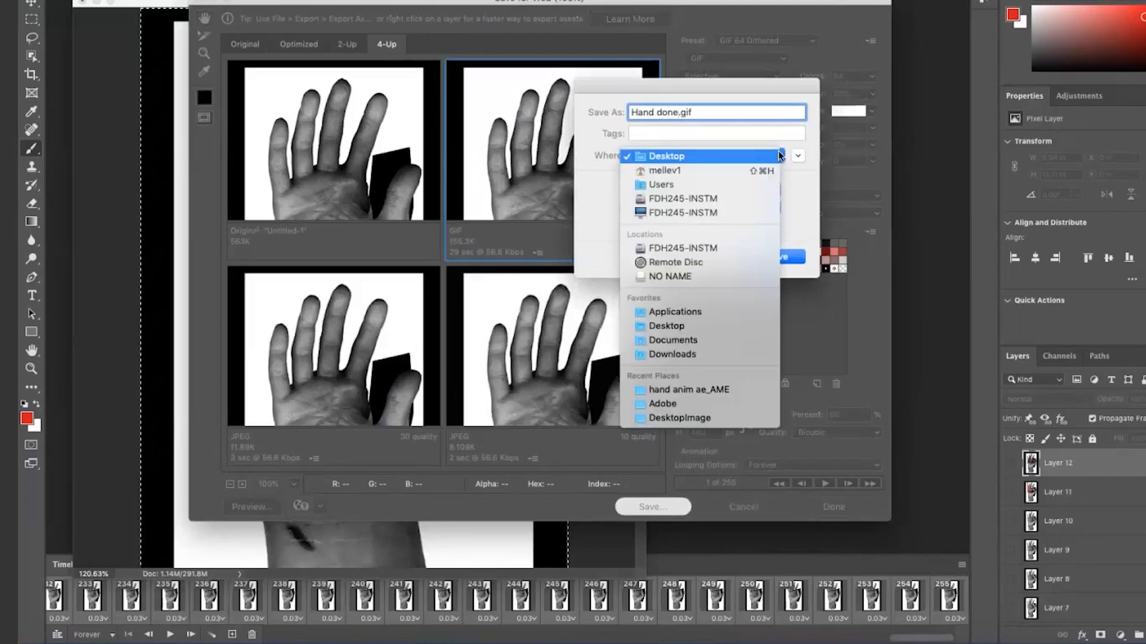
left_click(778, 156)
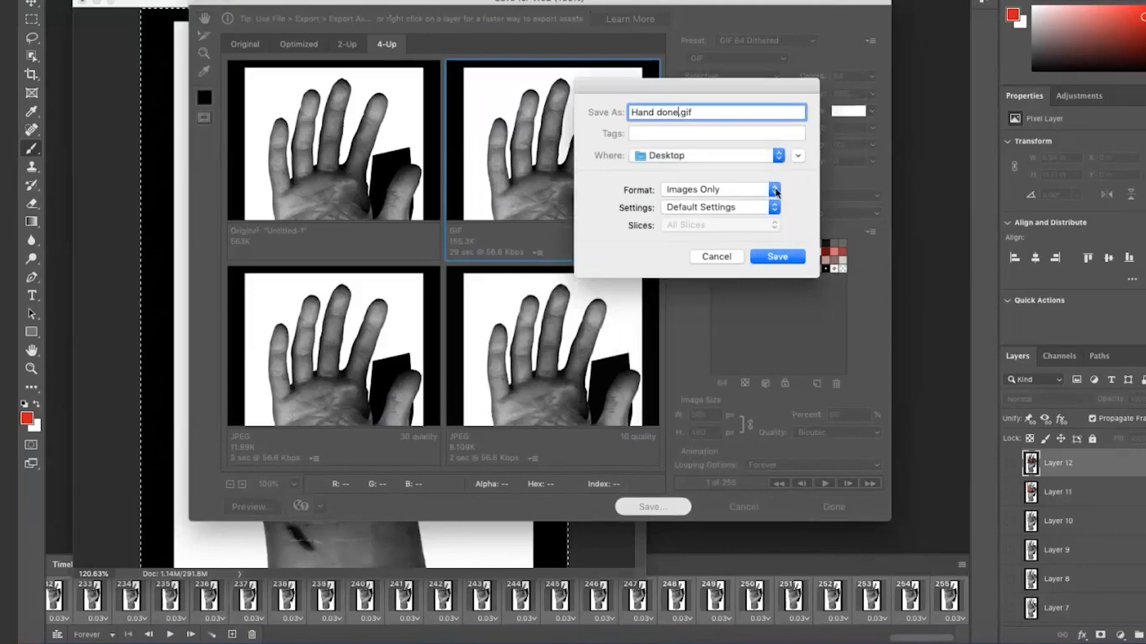
left_click(774, 190)
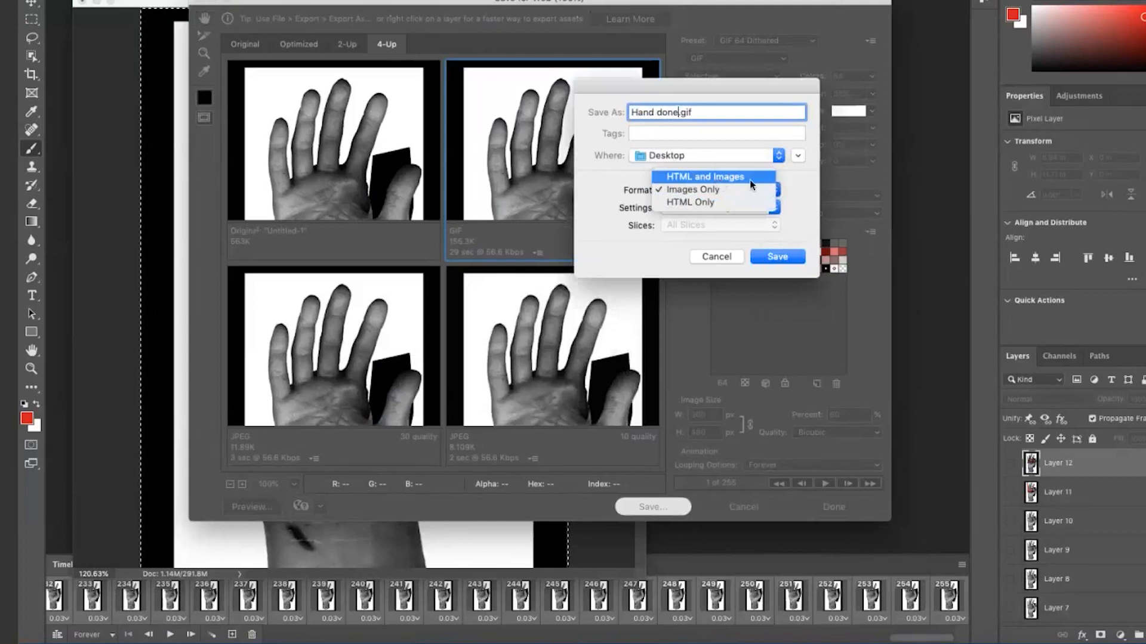
left_click(709, 189)
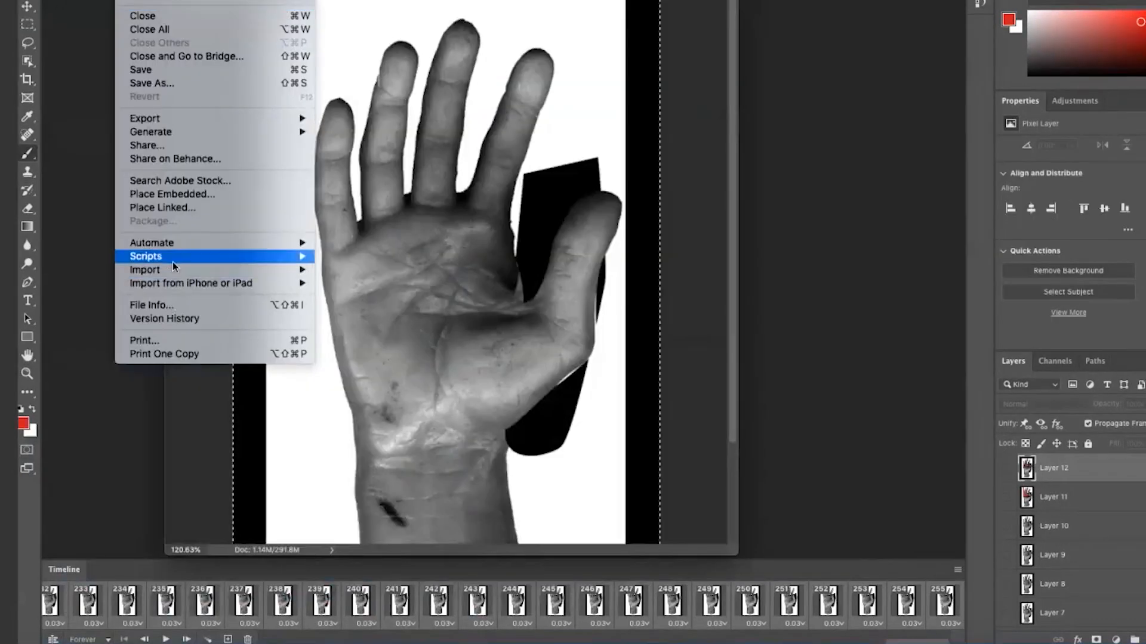
- Load Creepy Clown Congress AS VIDEO.mp4 from the Desktop for importing its video frames to layers
mouse_move(171, 274)
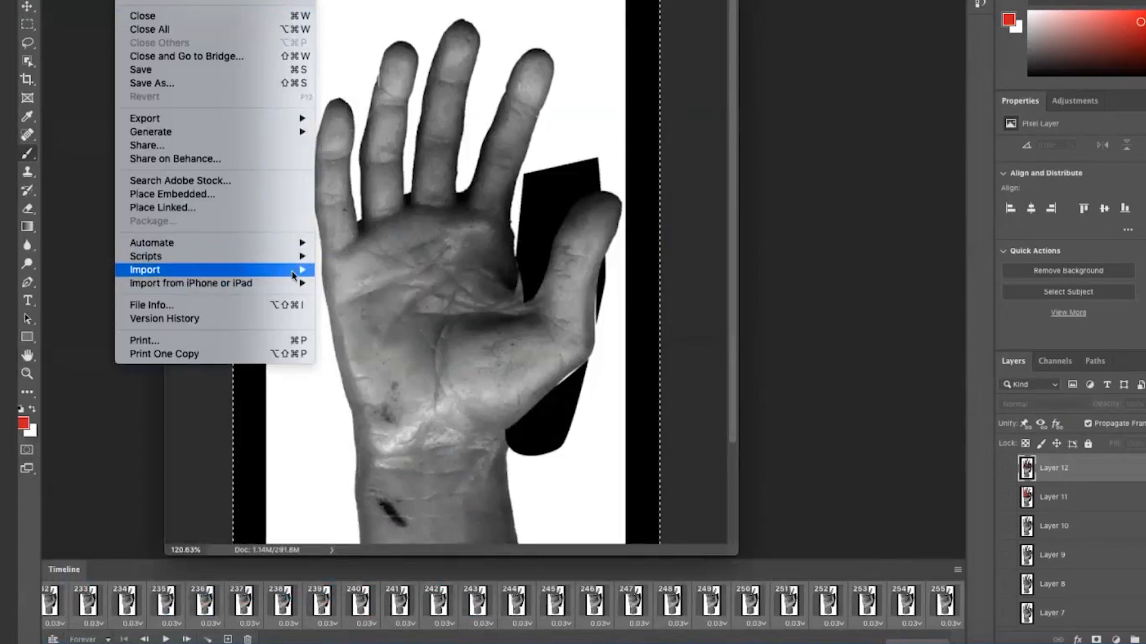
mouse_move(289, 270)
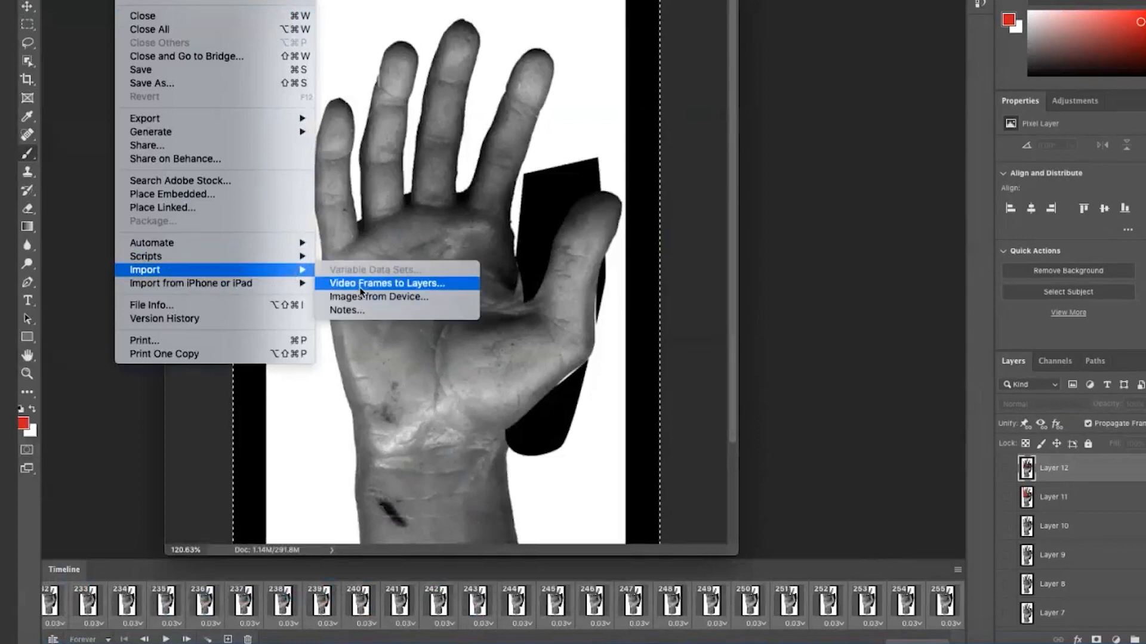
left_click(359, 285)
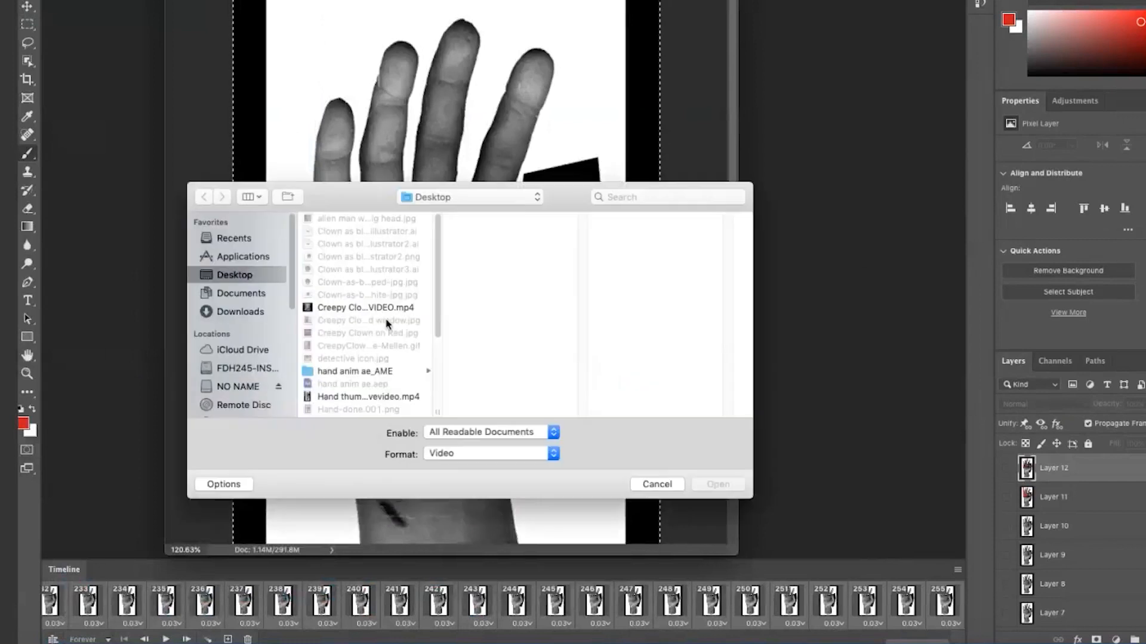
left_click(323, 309)
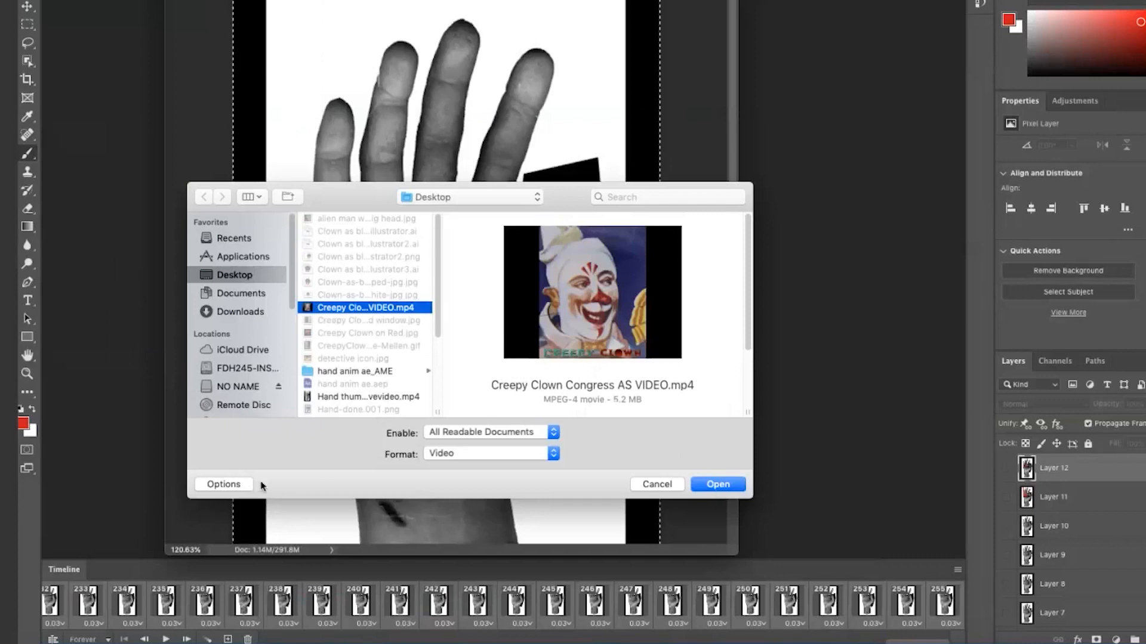
left_click(717, 485)
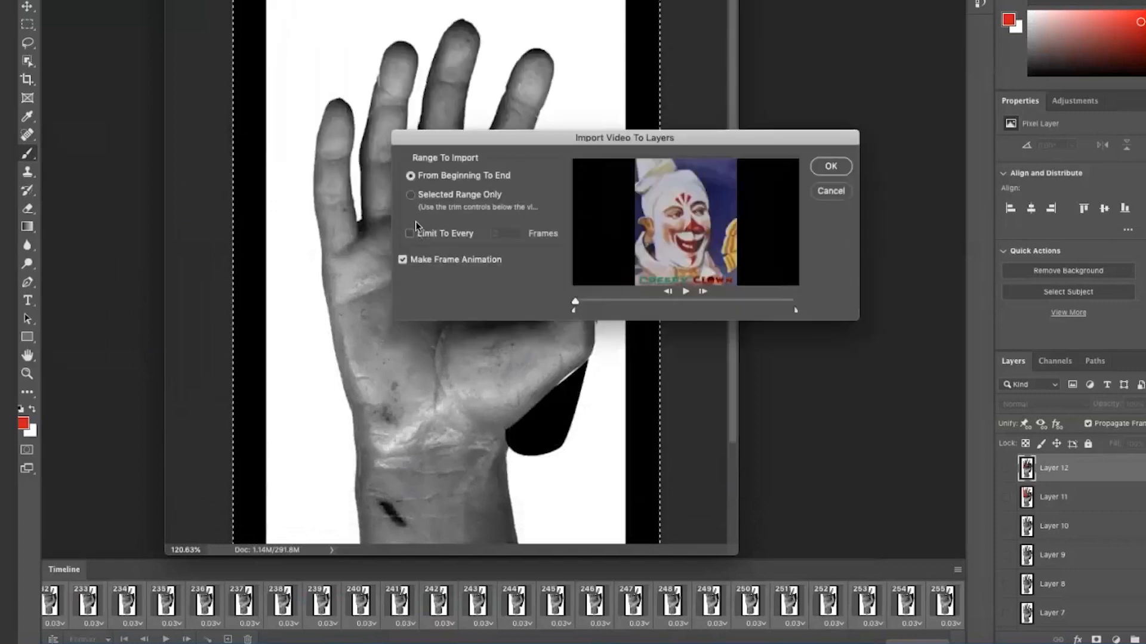
- Import only a selected range with the video's end trimmed off, limited to every 3 frames, as a frame animation
left_click(410, 195)
left_click_drag(796, 313, 769, 310)
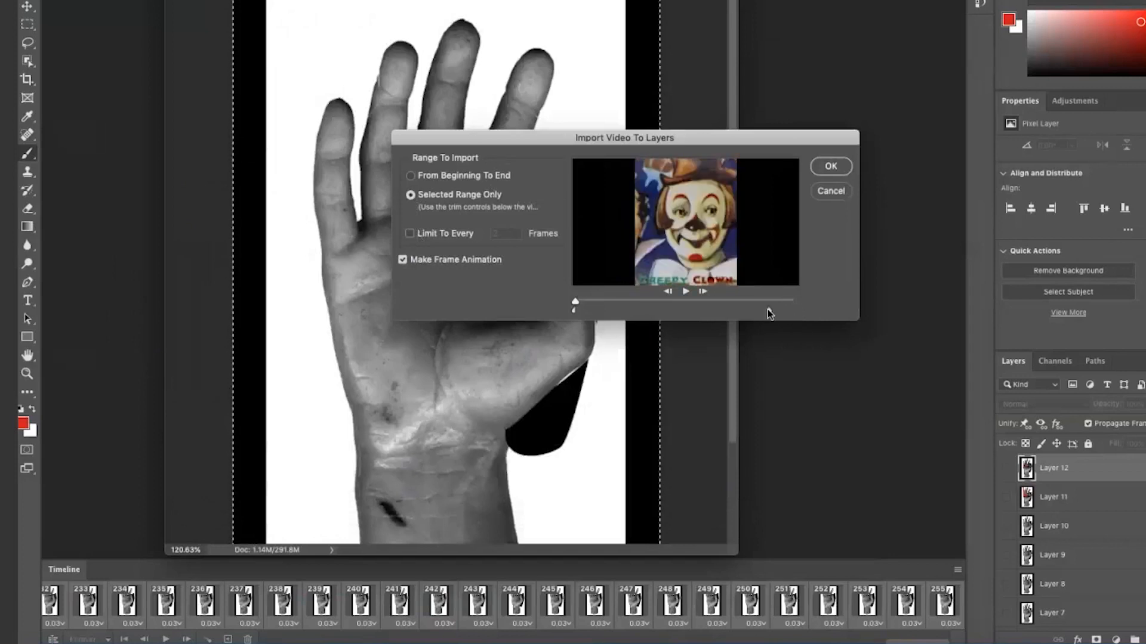
left_click(410, 234)
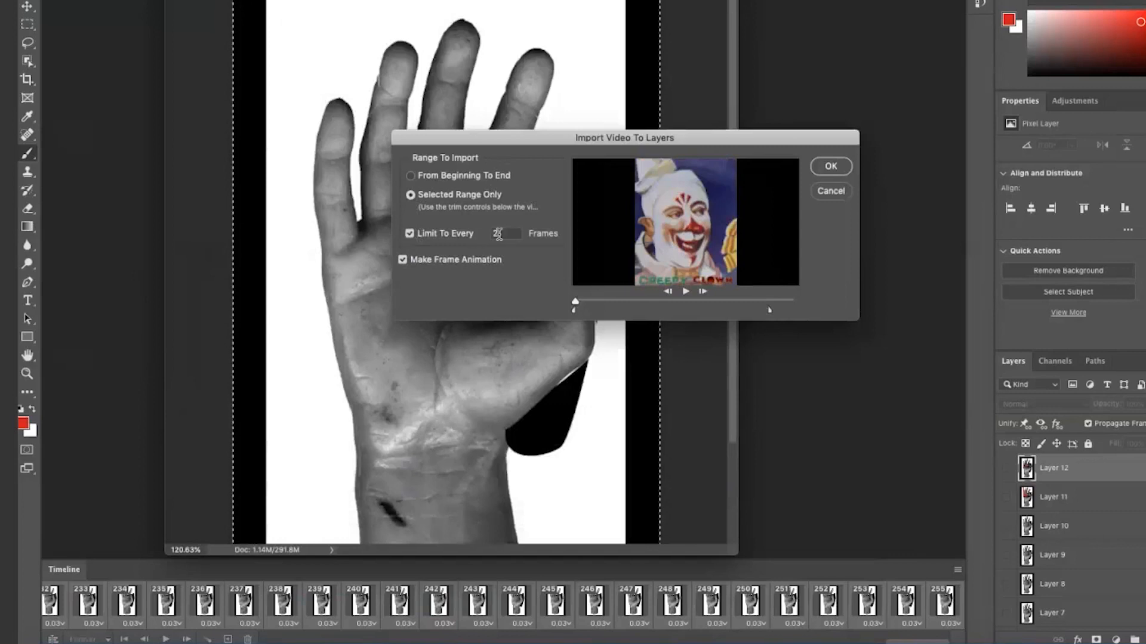
key("Up")
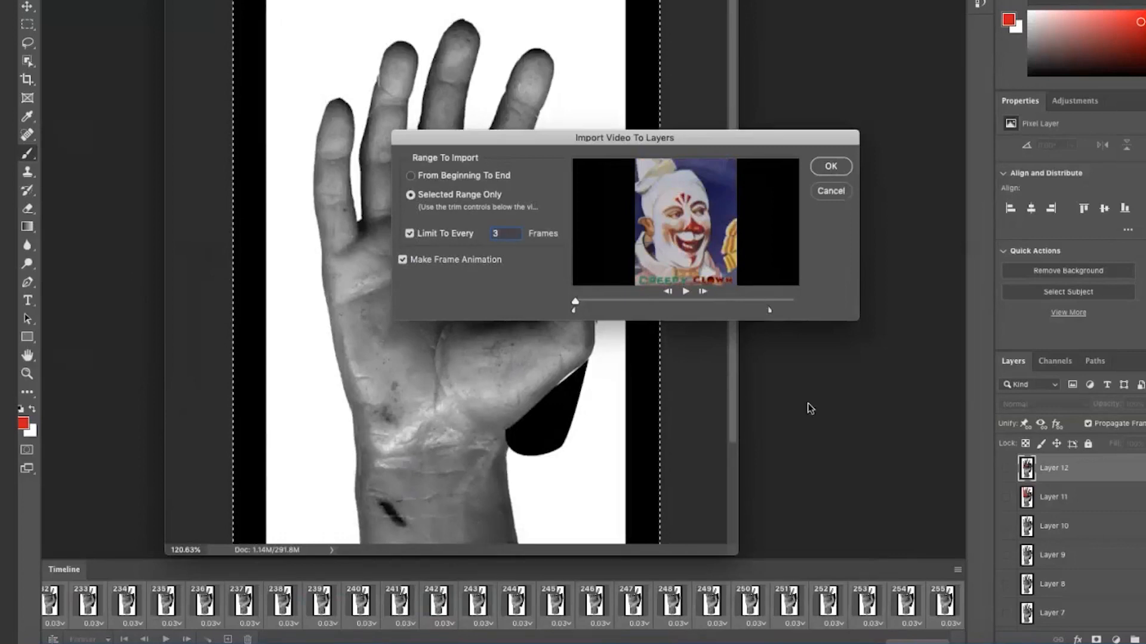
left_click(827, 170)
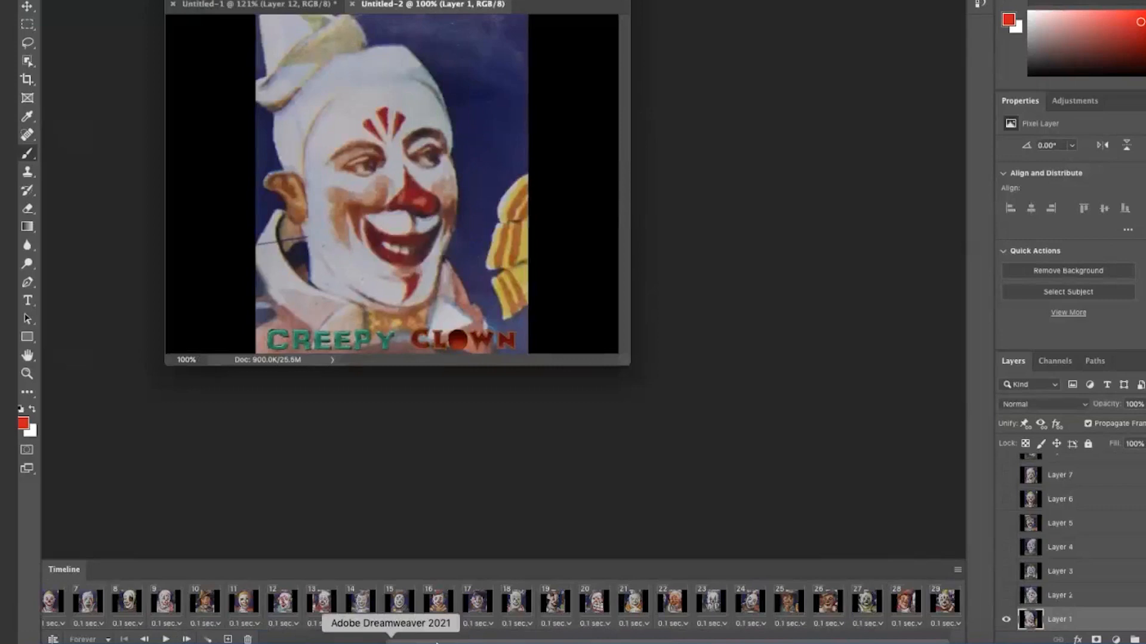
- Look through the imported clown frames and delete frame 14 from the timeline
left_click_drag(845, 641, 738, 641)
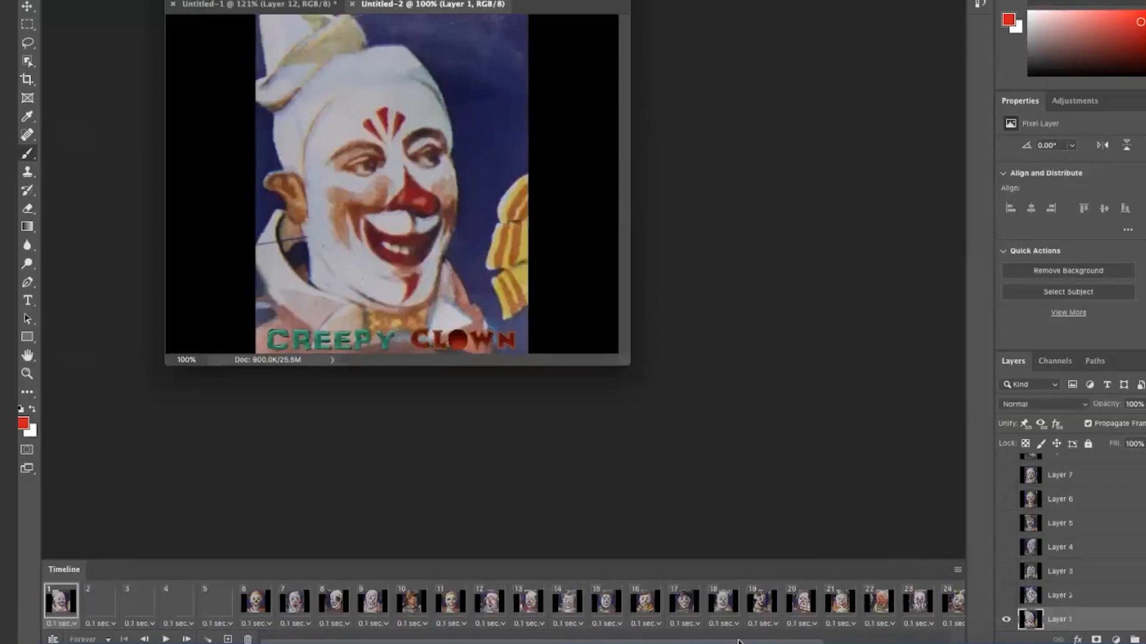
left_click_drag(812, 642, 950, 643)
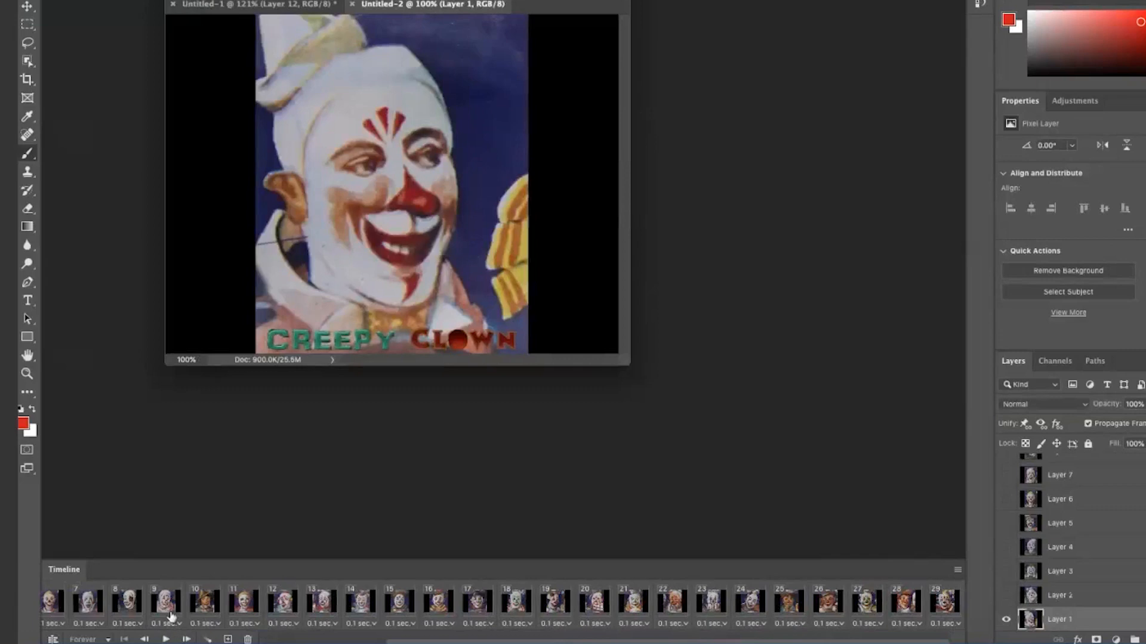
left_click(206, 602)
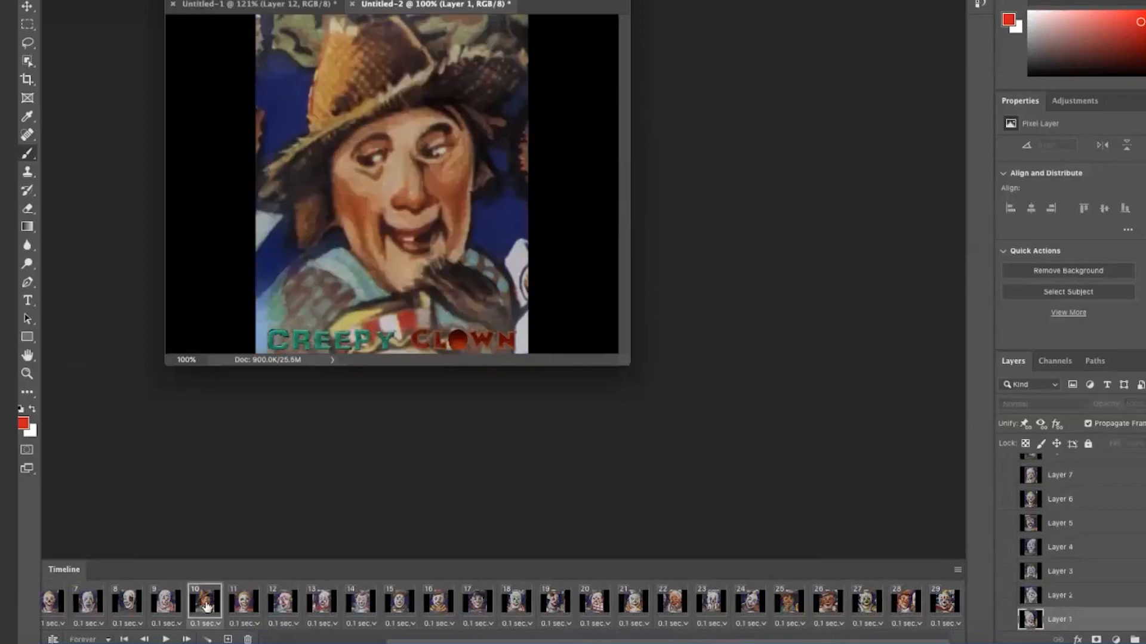
left_click(362, 606)
left_click(247, 639)
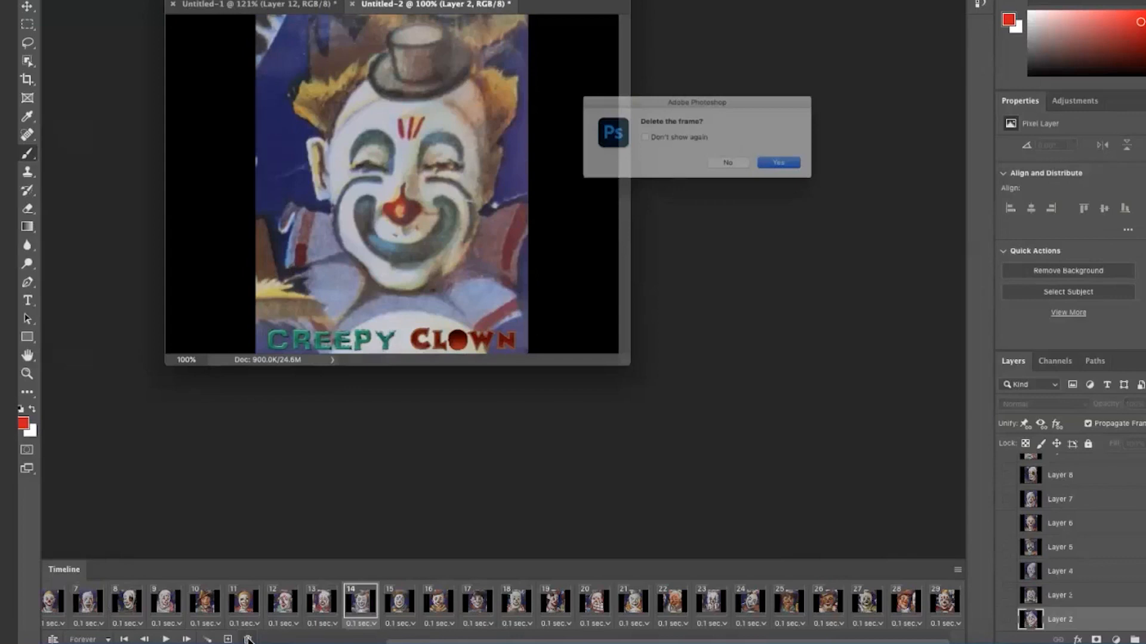
left_click(804, 172)
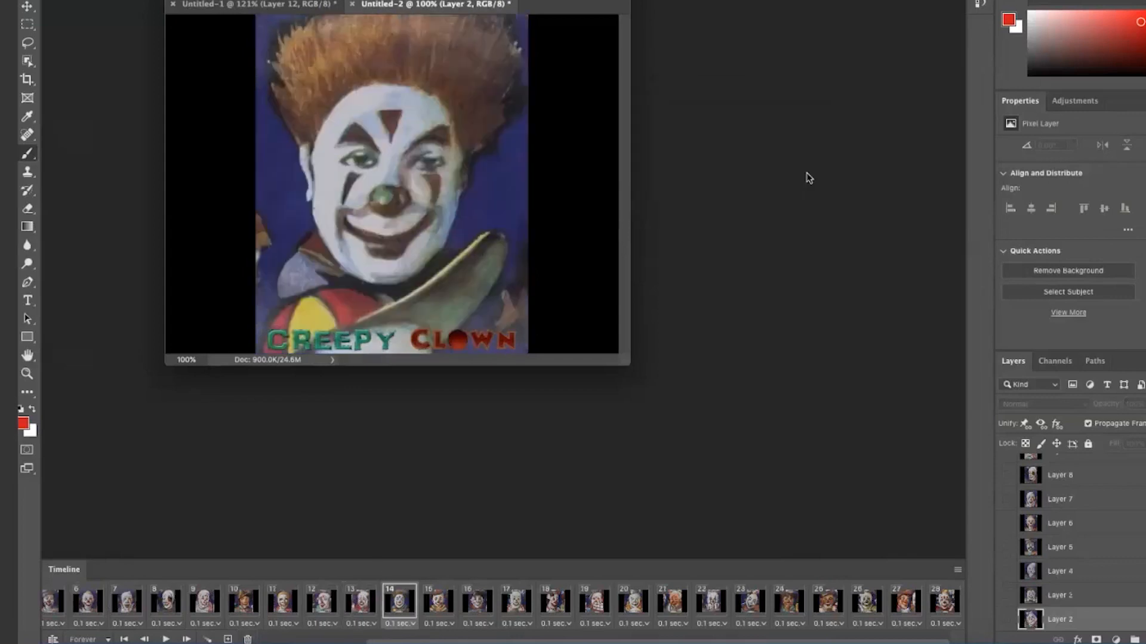
- Select Layer 6, compare frames 13 and 14, and play the clown animation
left_click(1066, 526)
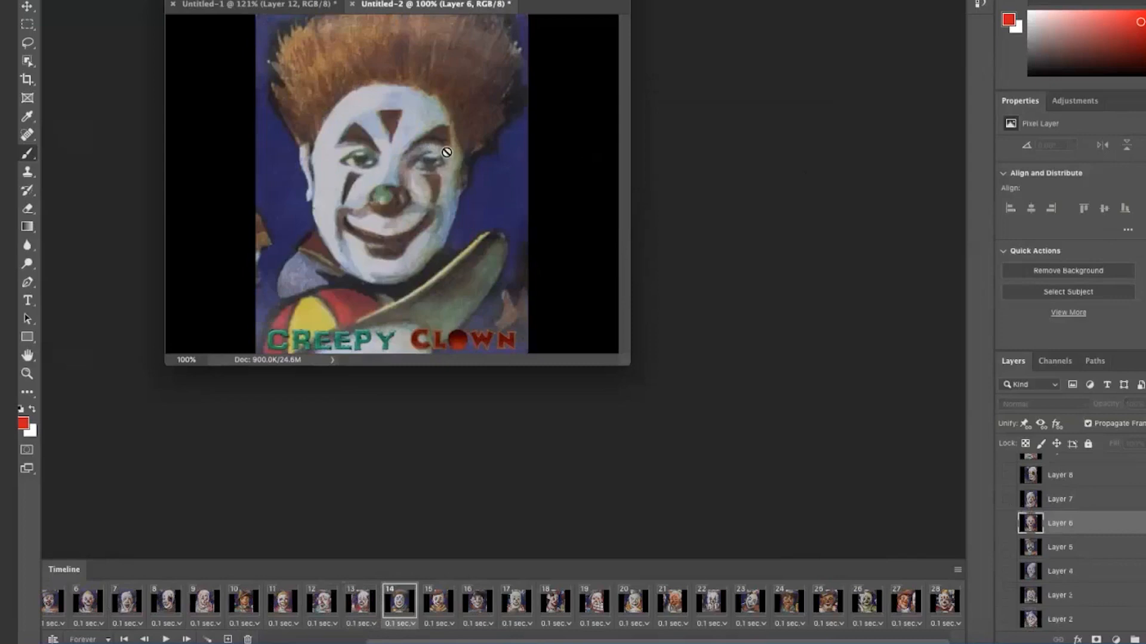
left_click(361, 608)
left_click(401, 608)
left_click(166, 640)
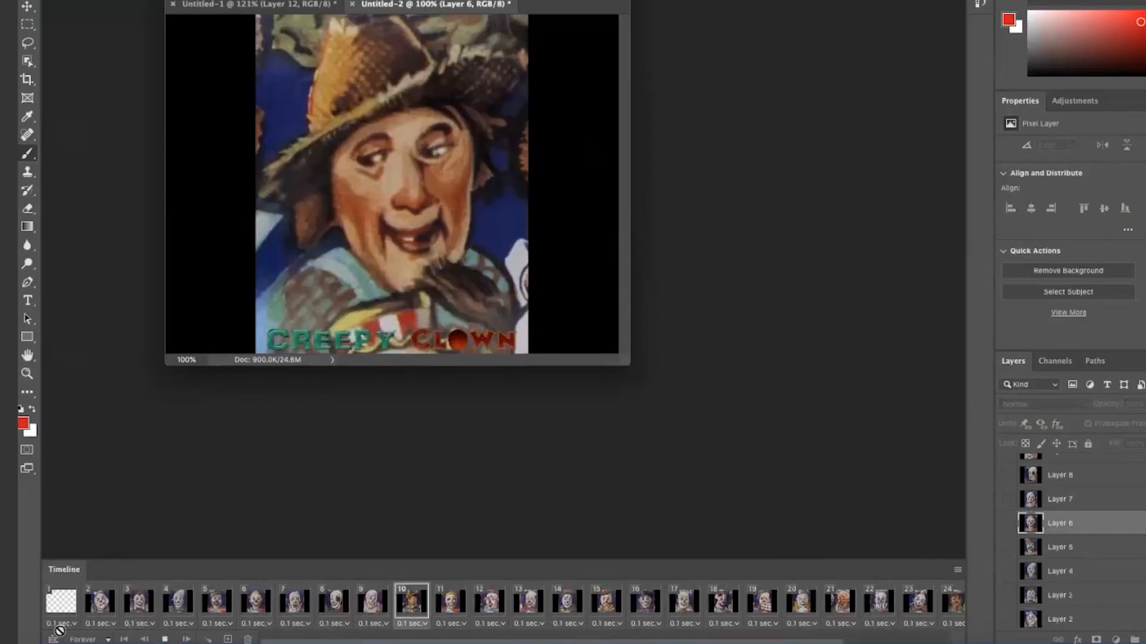
- Stop the playback and delete the empty first frame from the clown animation
left_click(60, 628)
left_click(248, 639)
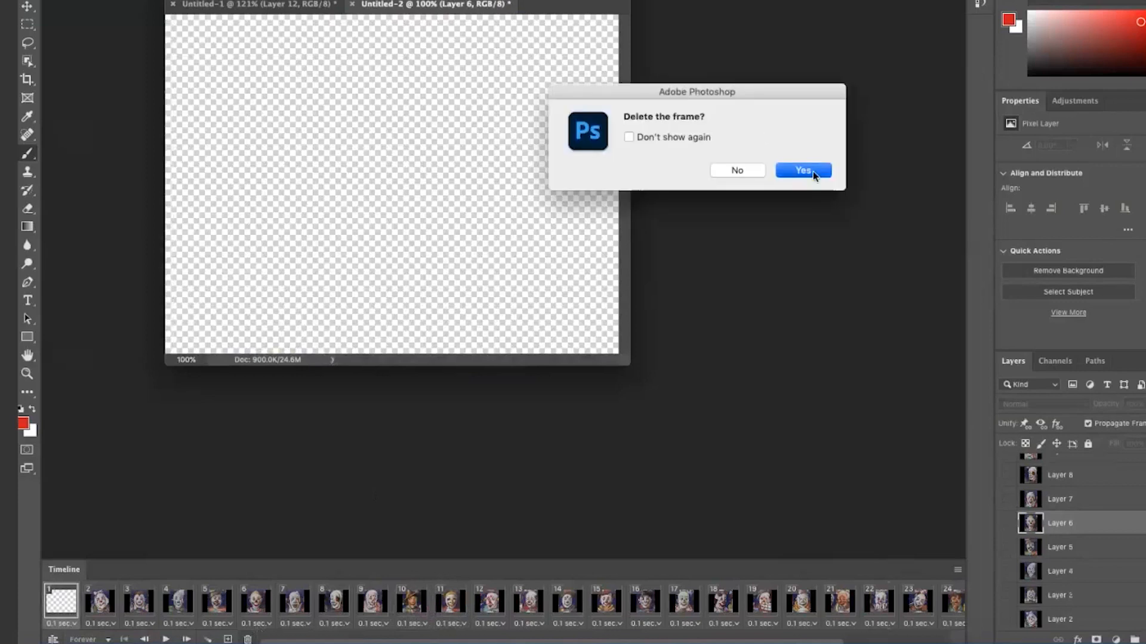
left_click(803, 172)
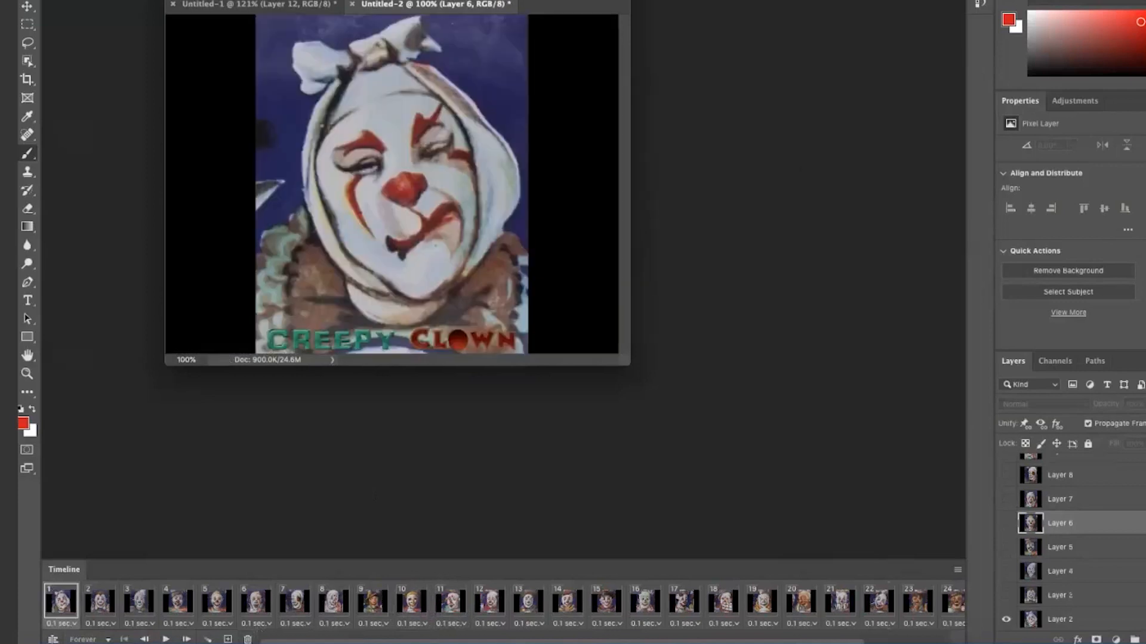
- Open the clown animation in Save for Web (Legacy), try the Restrictive palette, and set the 32-color GIF to Adaptive
left_click(127, 0)
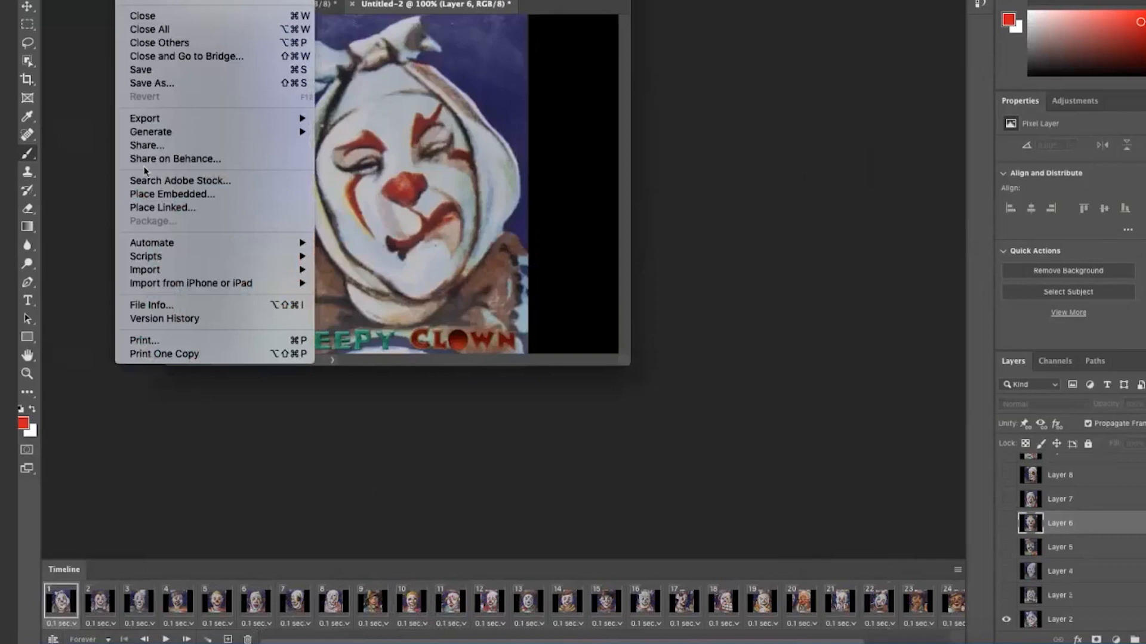
mouse_move(155, 119)
left_click(375, 178)
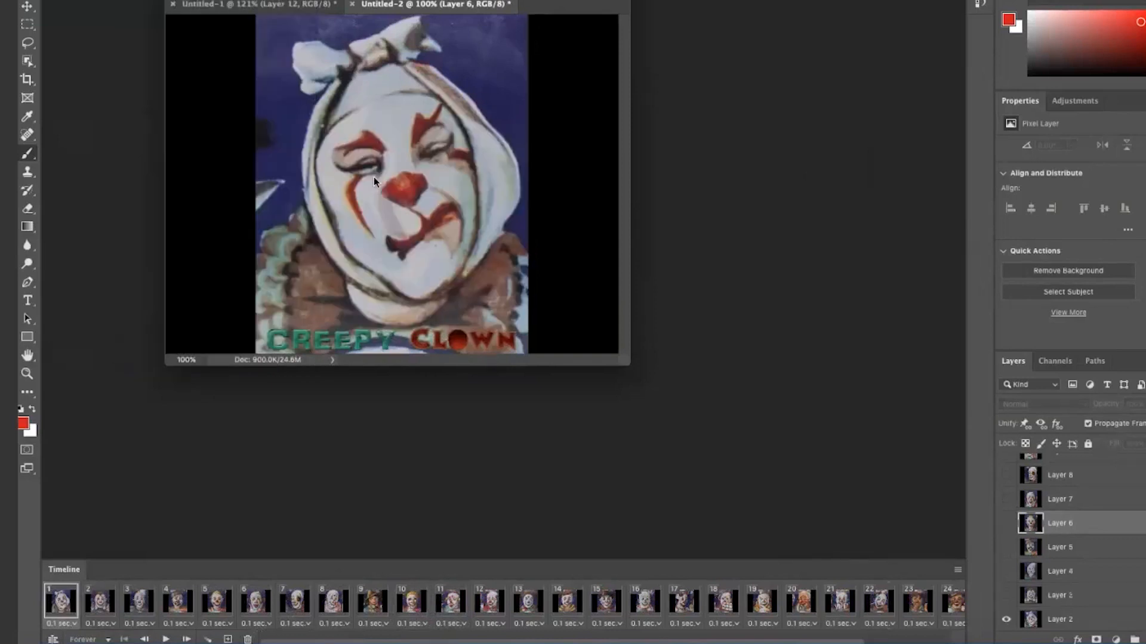
left_click(715, 77)
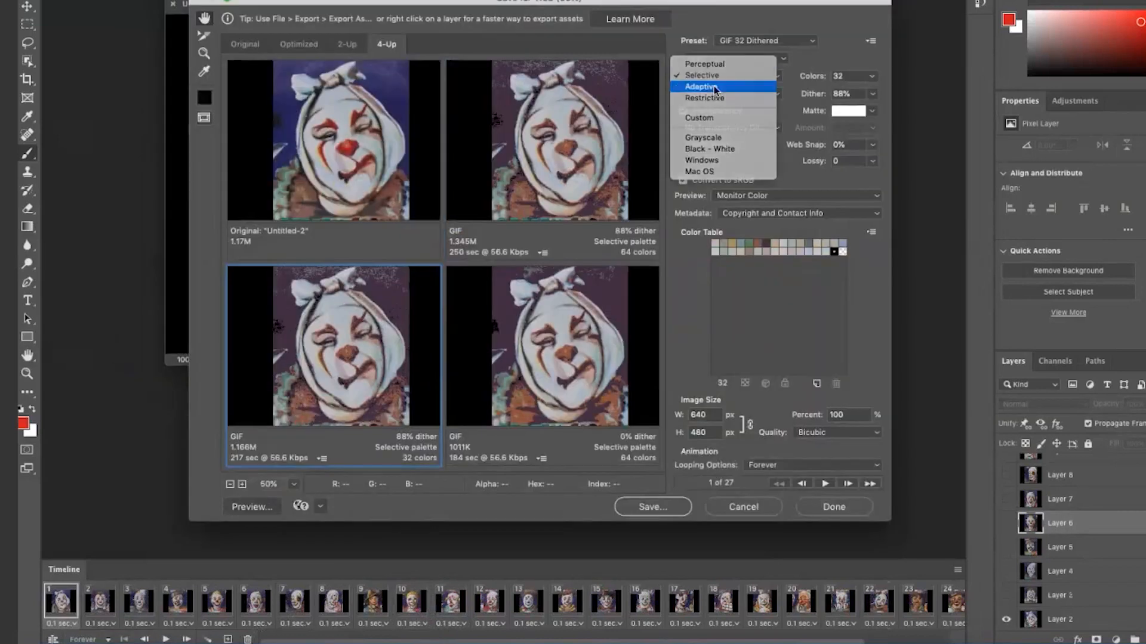
left_click(714, 86)
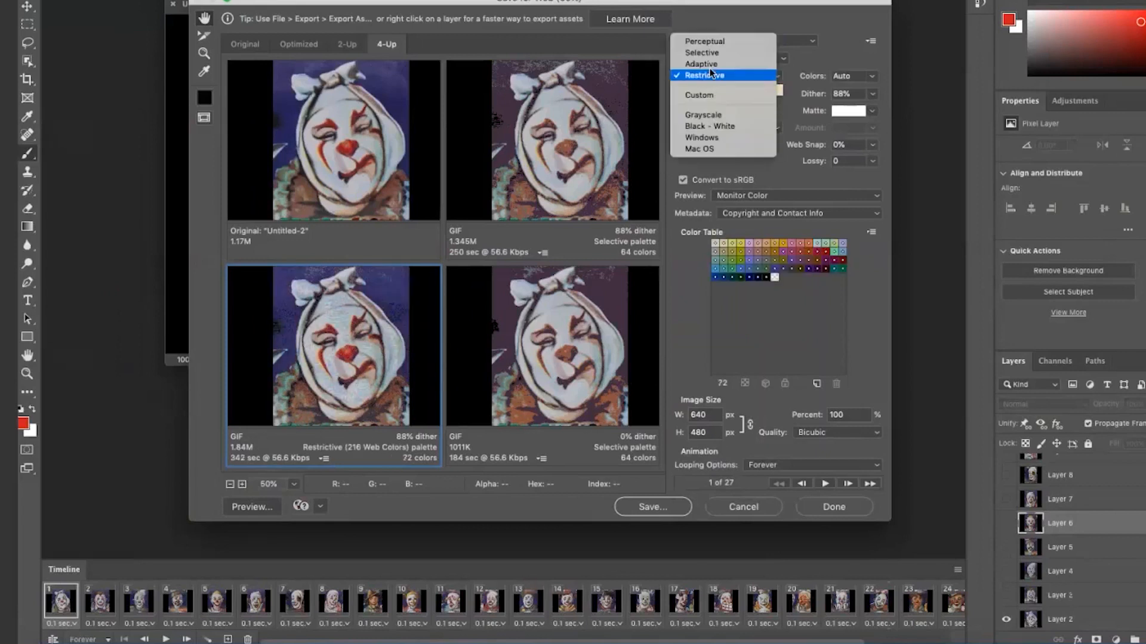
left_click(705, 64)
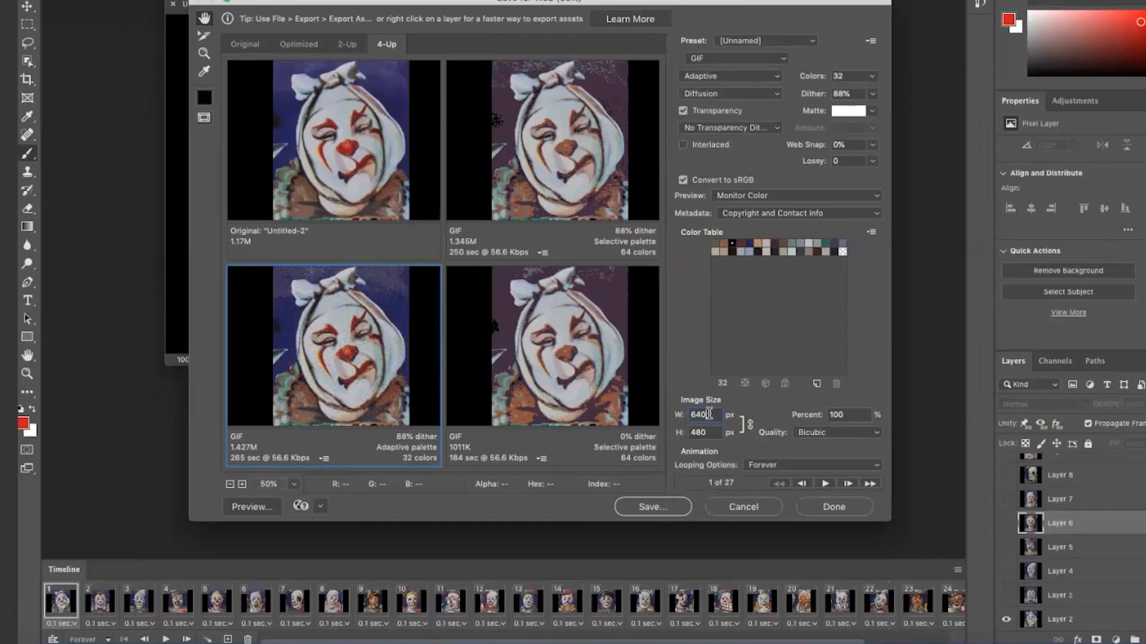
- Set the clown GIF's export width to 320 px and play the animation preview
double_click(709, 414)
type("320")
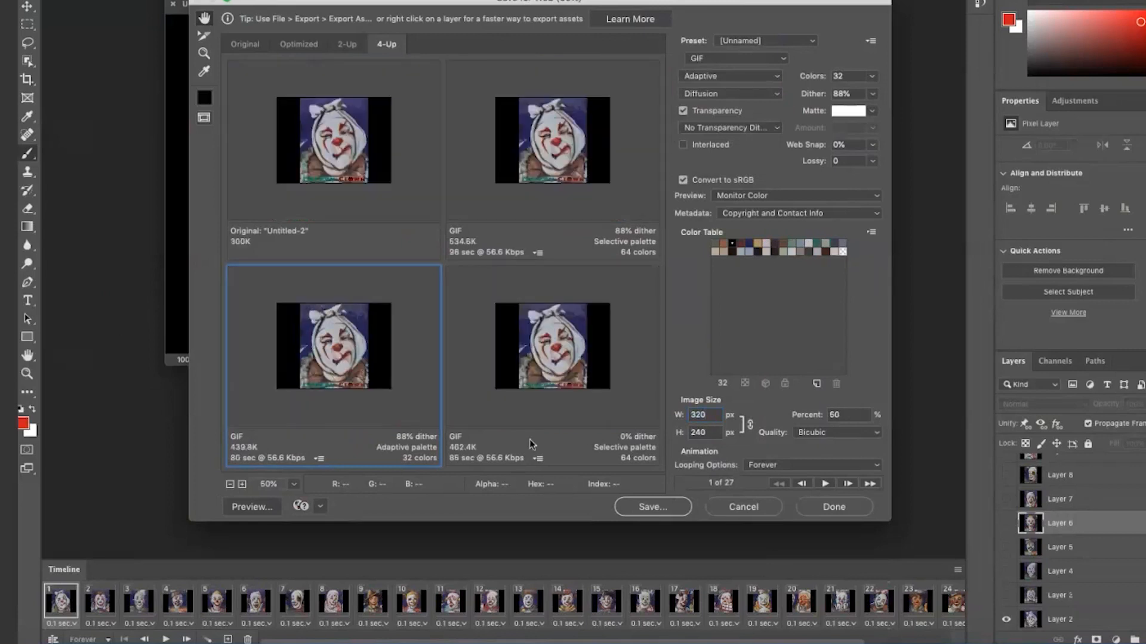
left_click(825, 483)
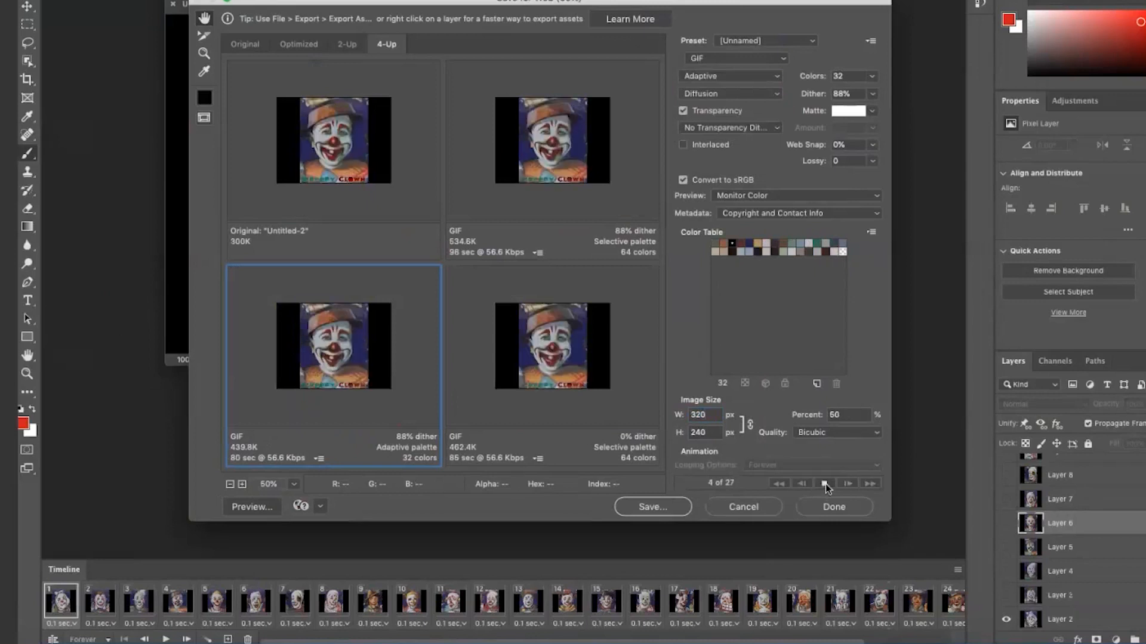
- Save the optimized clown animation to the Desktop under the name "tiny clown gif"
left_click(662, 507)
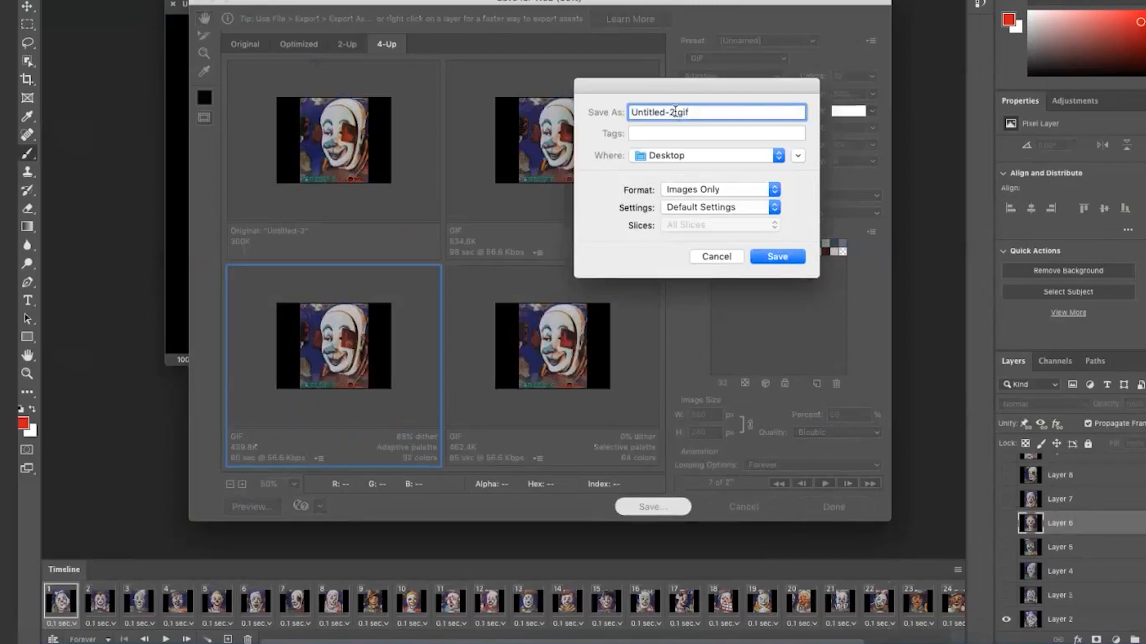
type("tiny clown gif")
key("Return")
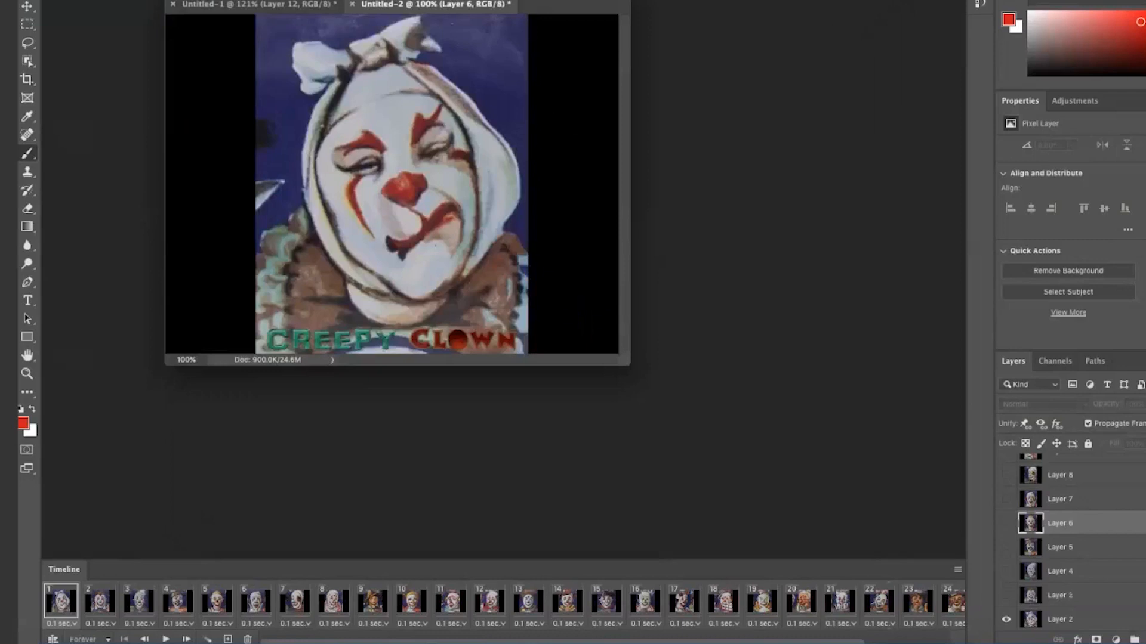
- Close the clown document Untitled-2 and the hand document Untitled-1 without saving their changes
key("super+w")
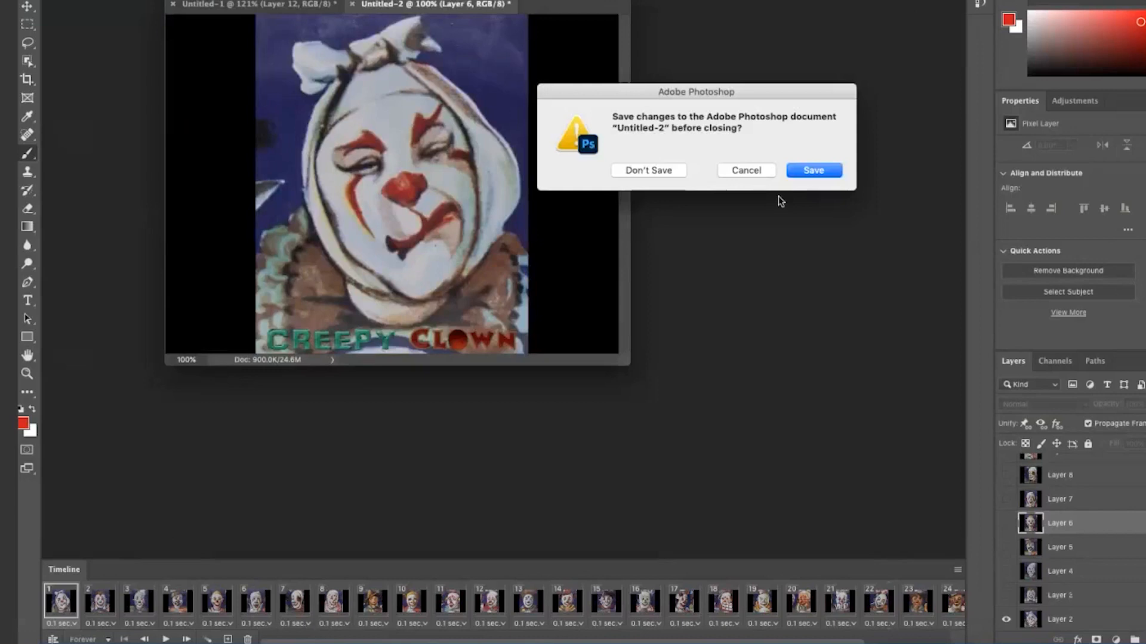
left_click(668, 172)
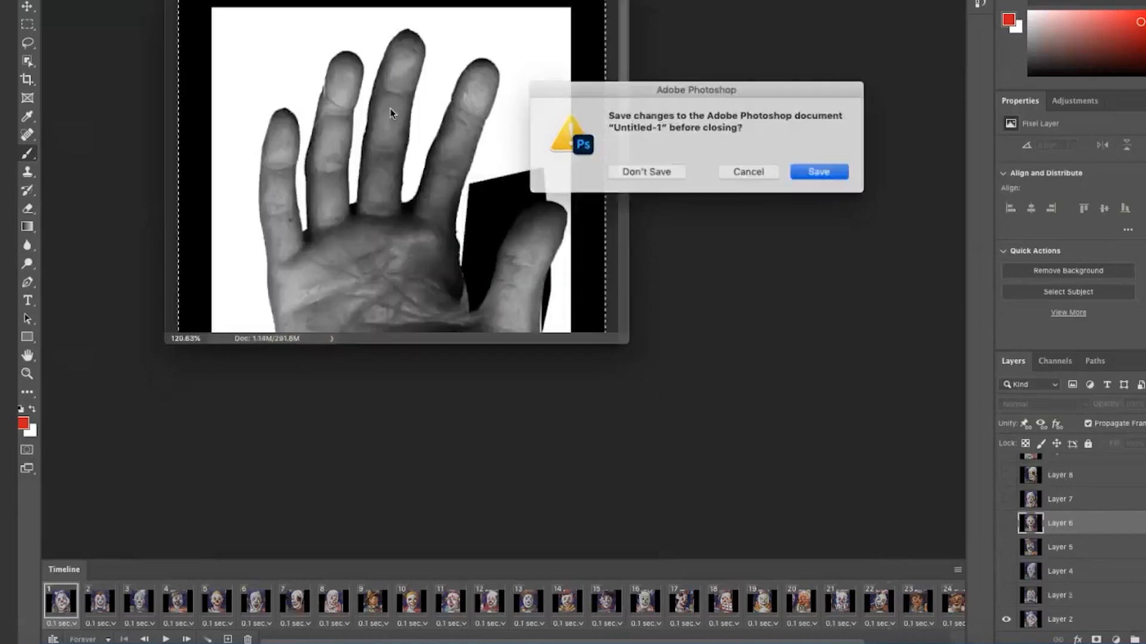
left_click(653, 169)
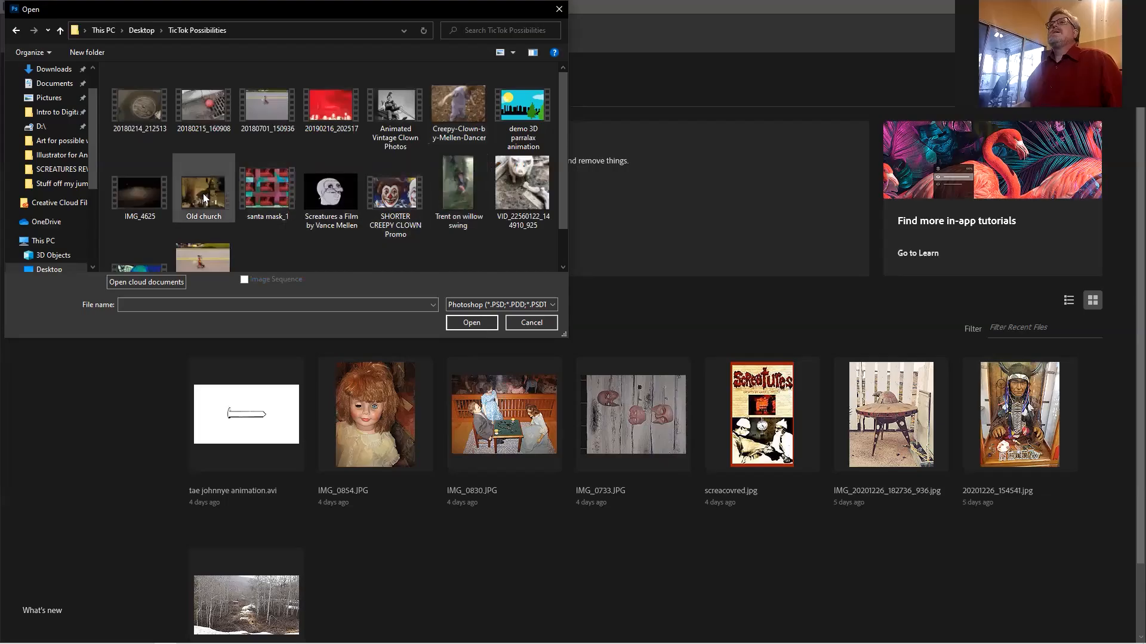
- Try to open the video VID_27610914_163649_139 from the TicTok Possibilities folder directly as a document
scroll(203, 193, "down", 1)
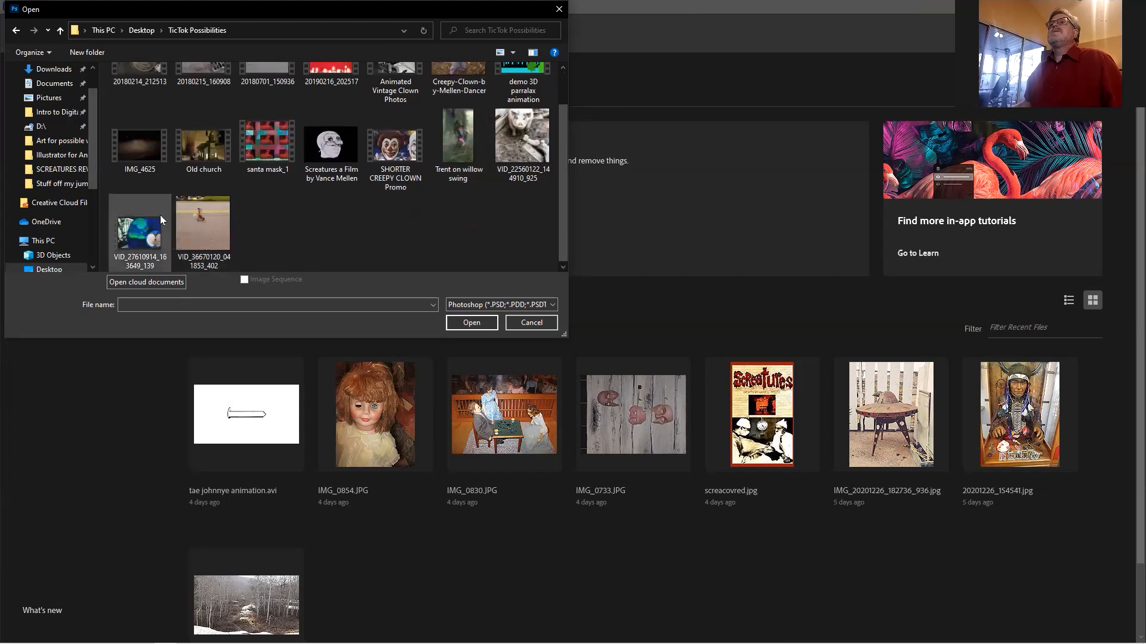
left_click(150, 232)
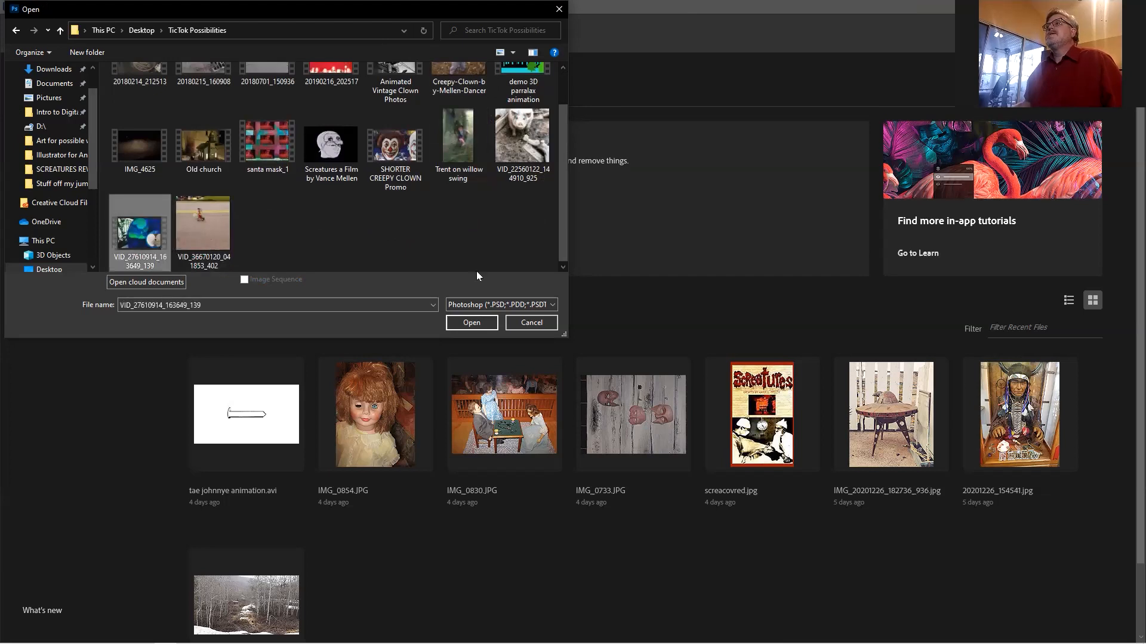
left_click(490, 322)
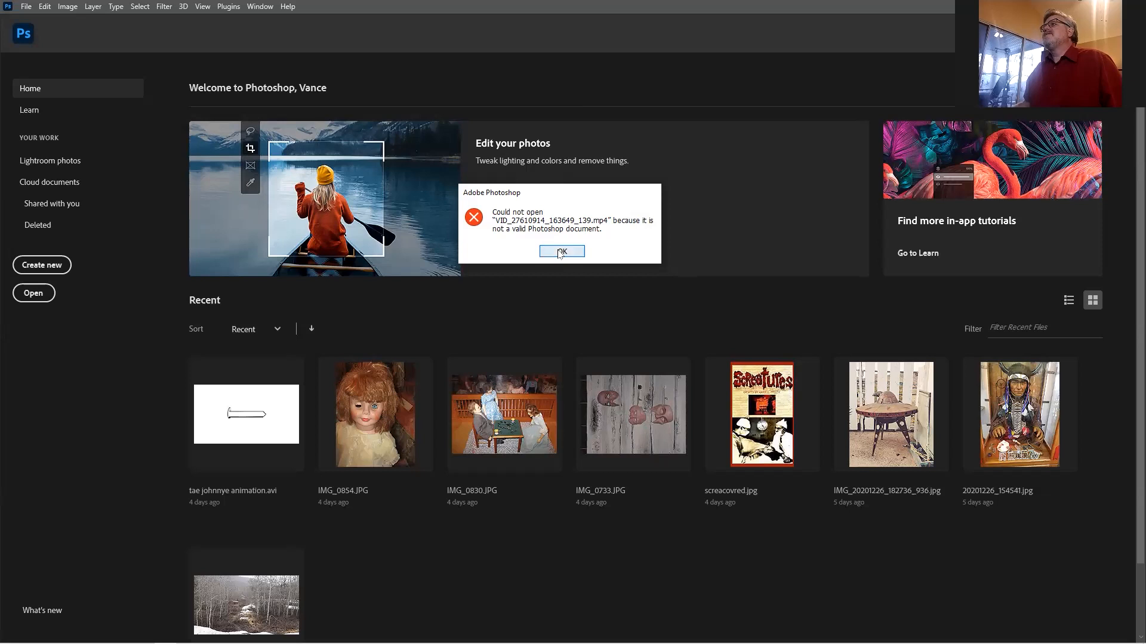
left_click(561, 251)
- Start importing video frames to layers from VID_27610914_163649_139 in the TicTok Possibilities folder
left_click(27, 6)
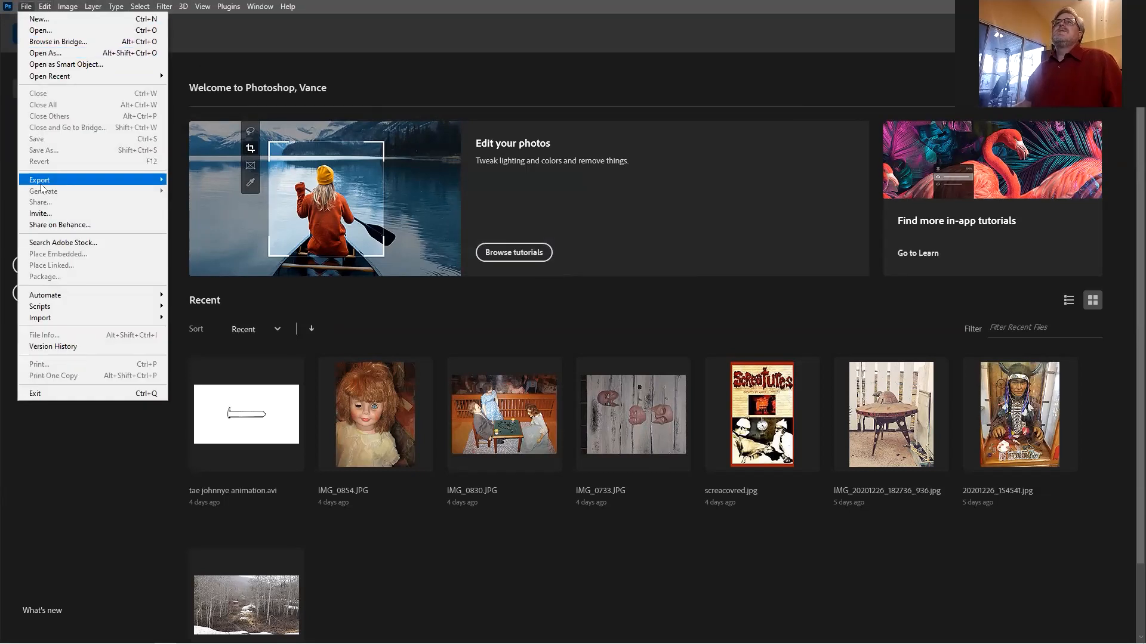
mouse_move(63, 318)
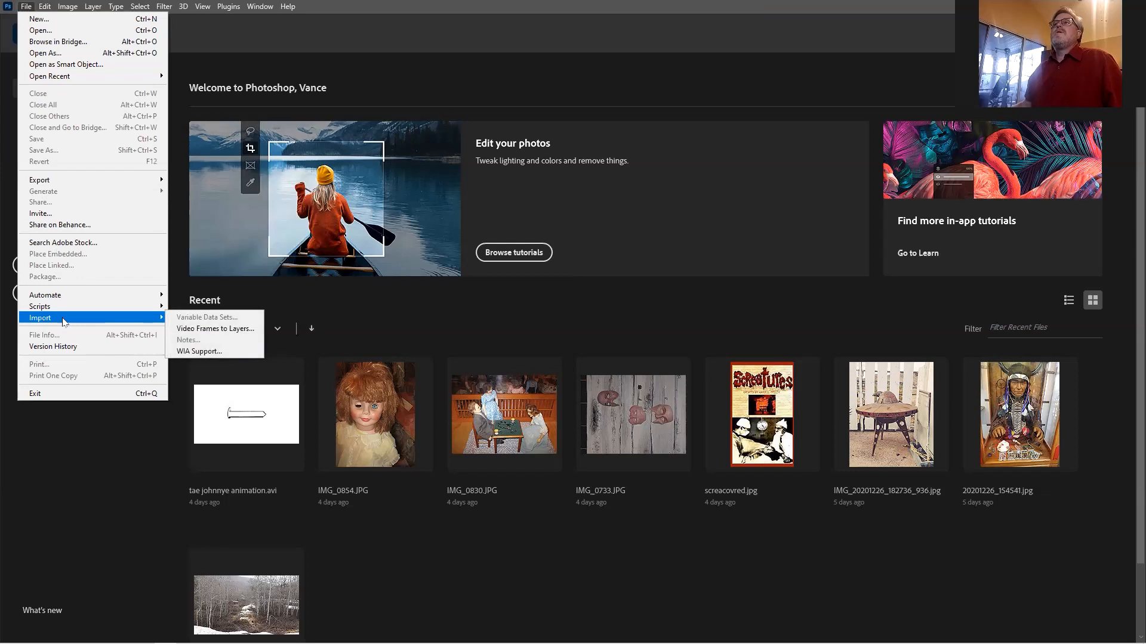
left_click(222, 332)
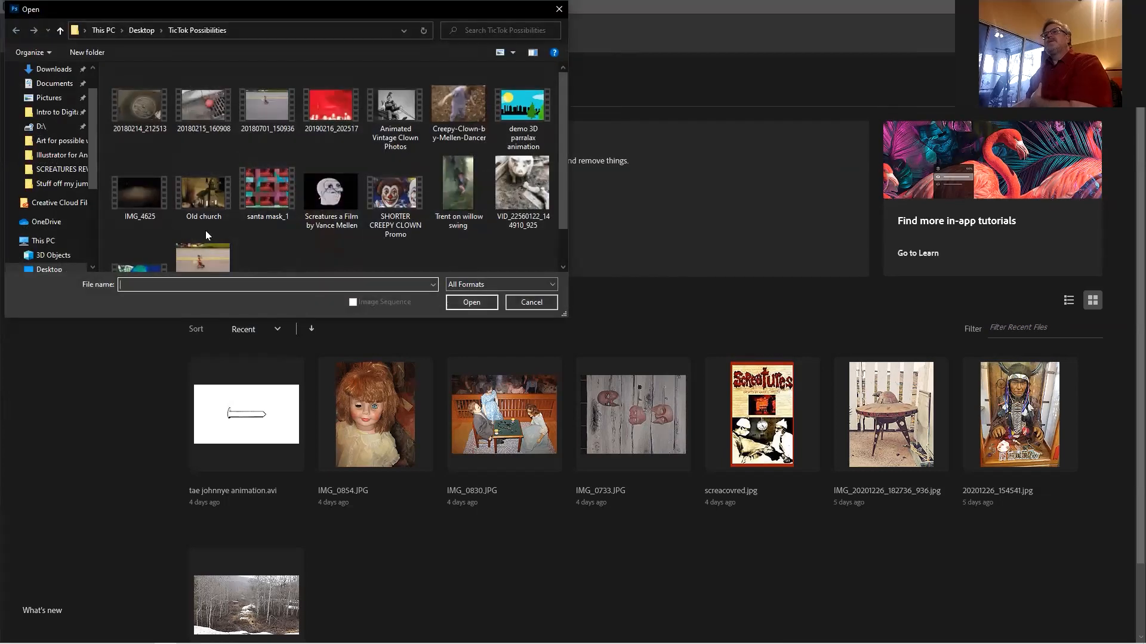
left_click(138, 268)
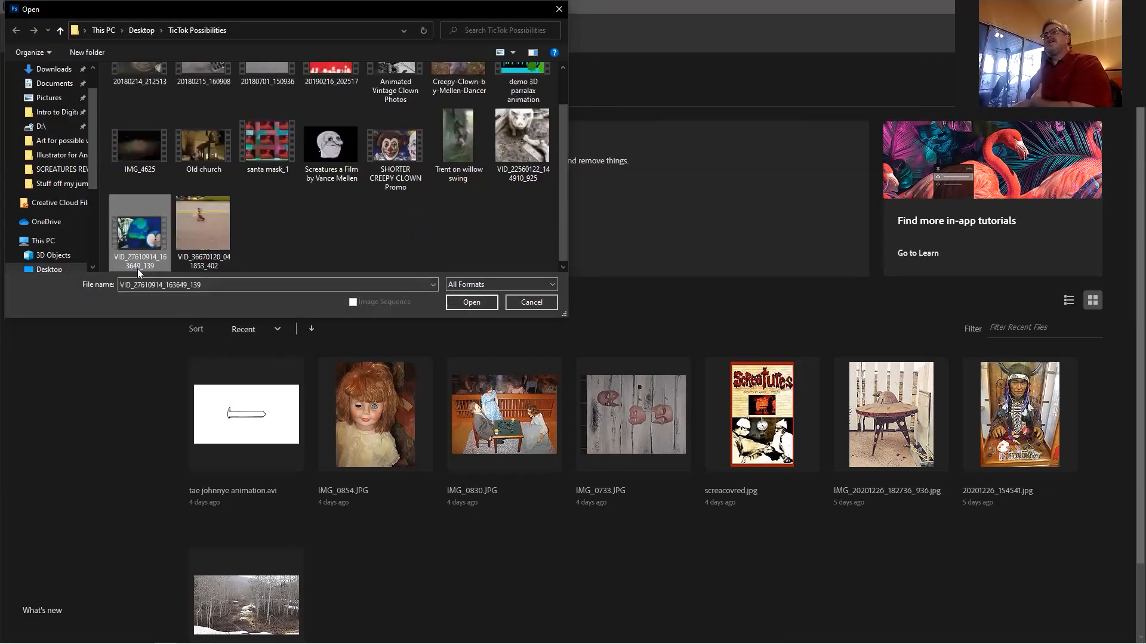
left_click(464, 305)
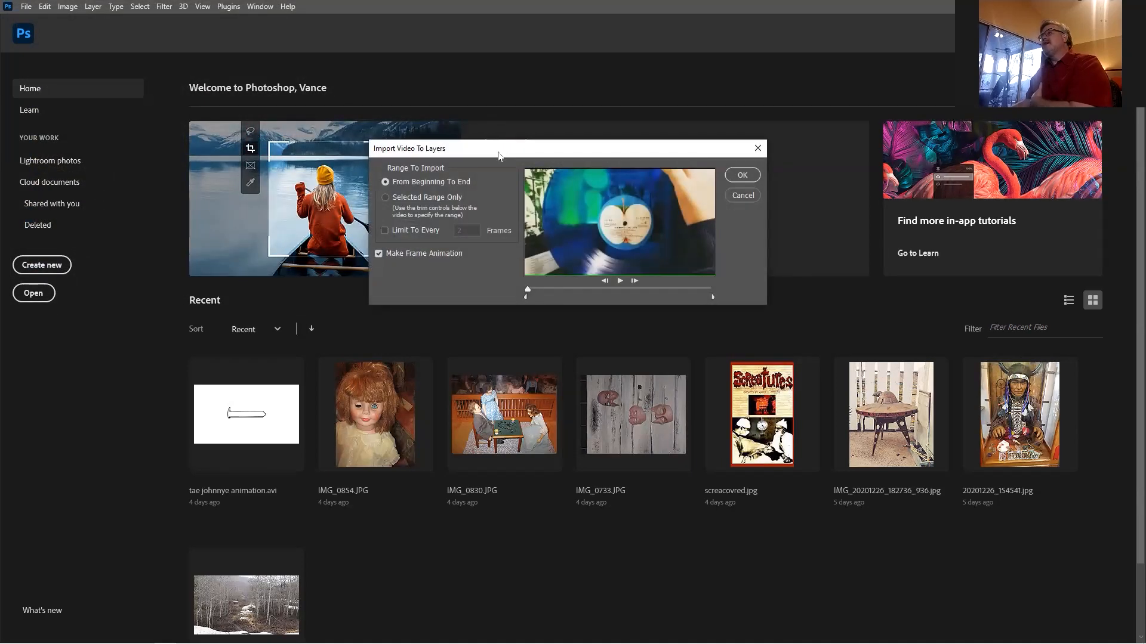
- Preview the record and lava lamp video and trim the import range's start to skip the opening section
left_click_drag(499, 155, 462, 225)
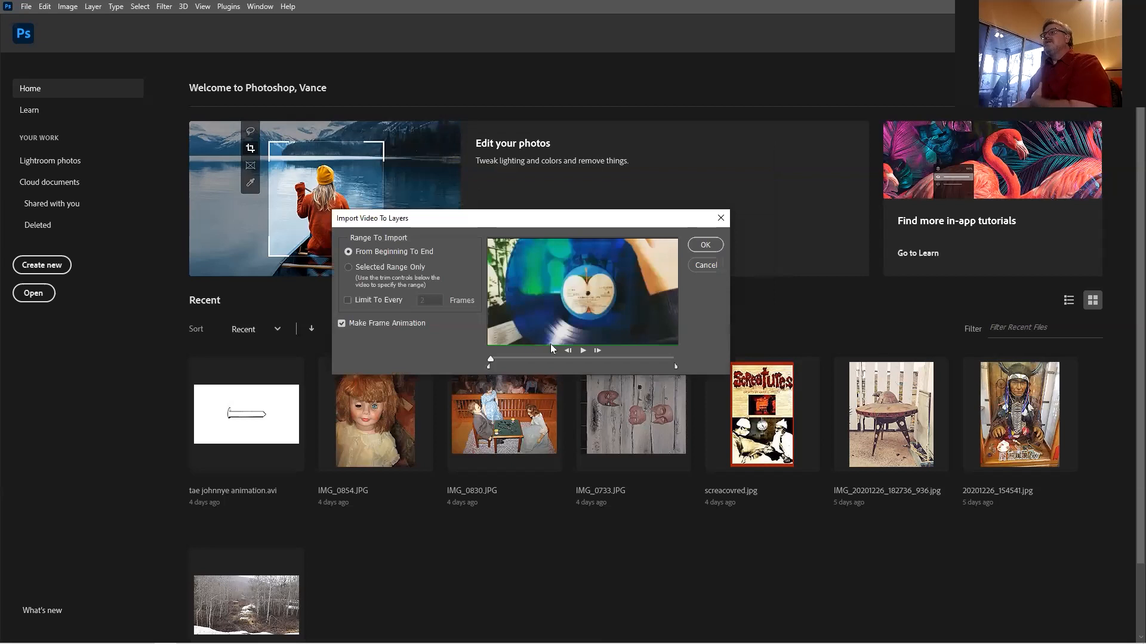
left_click(582, 353)
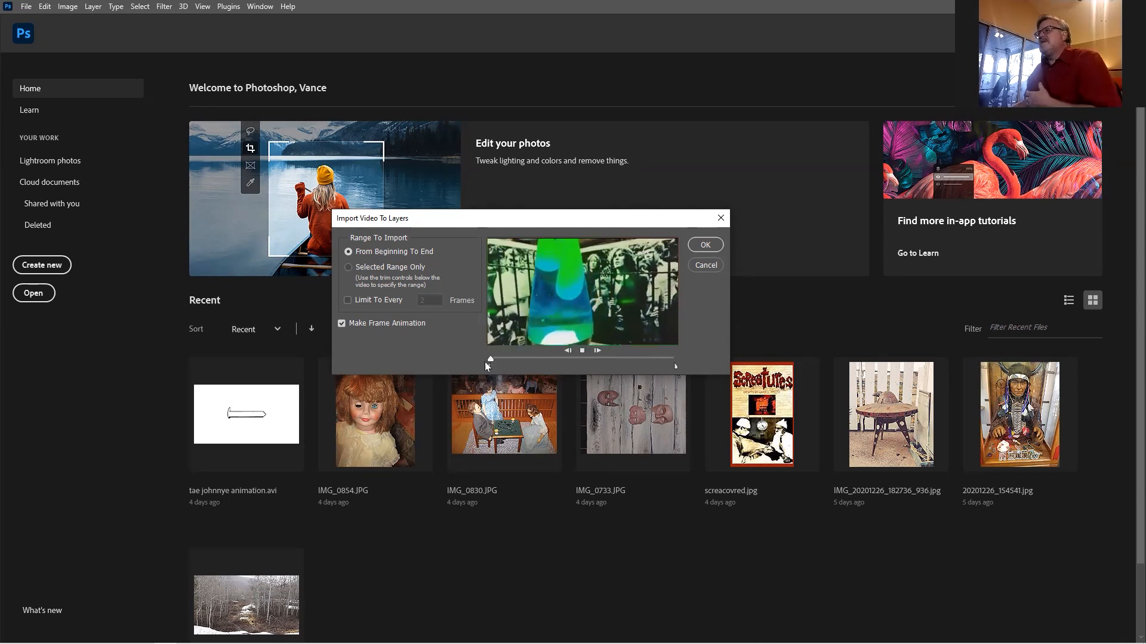
left_click_drag(488, 360, 511, 363)
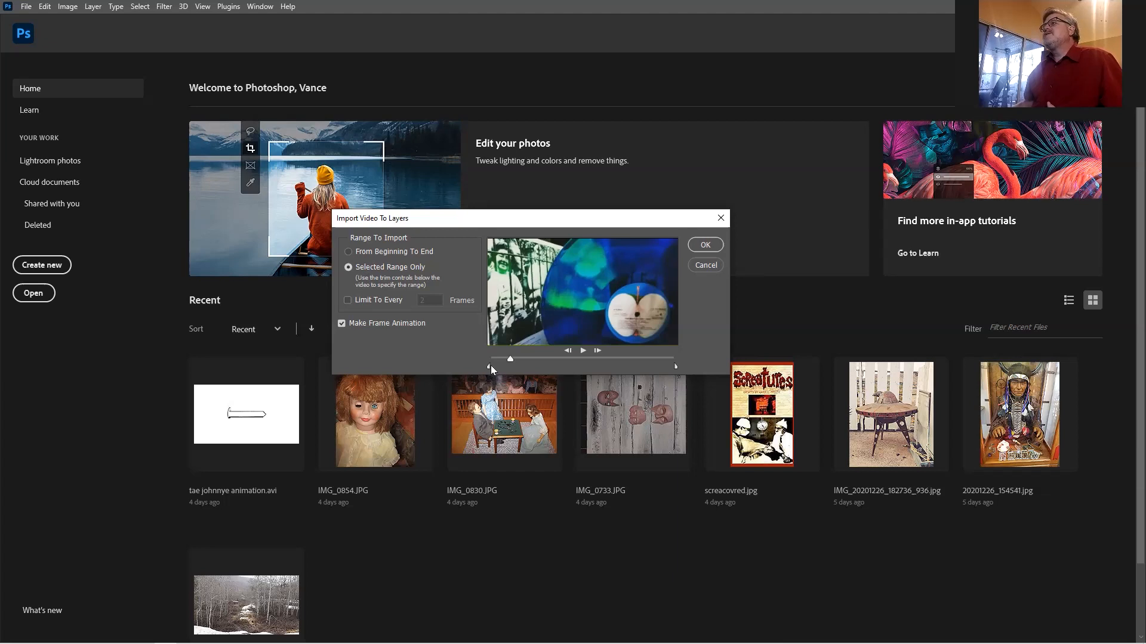
left_click_drag(489, 367, 510, 368)
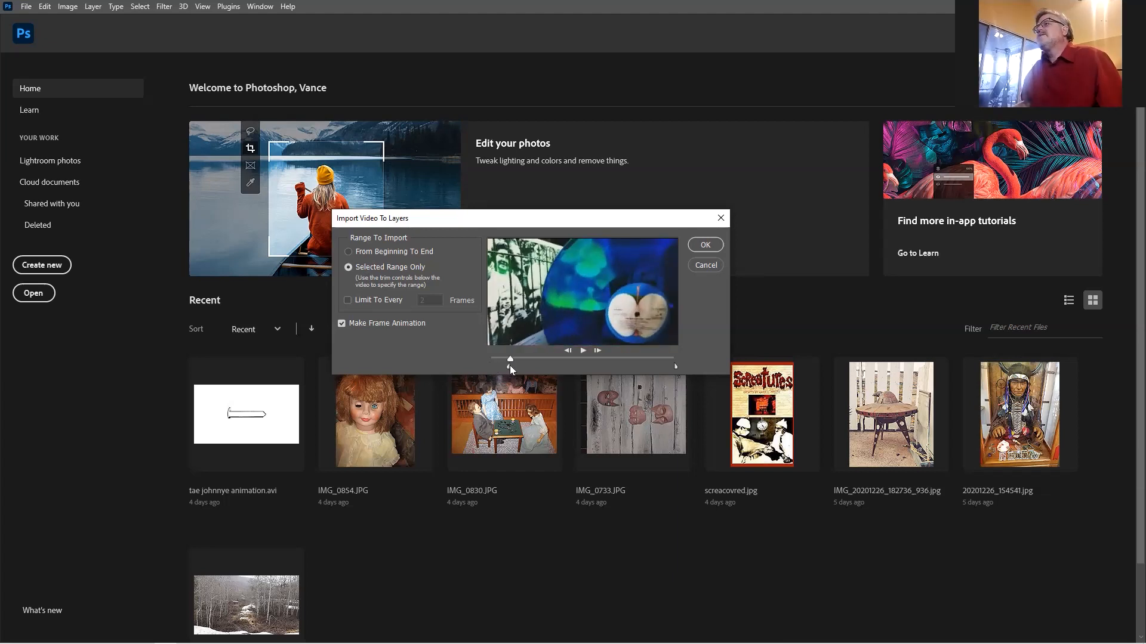
- Play the video preview from the trimmed start and shorten the import range slightly at its end
left_click(583, 352)
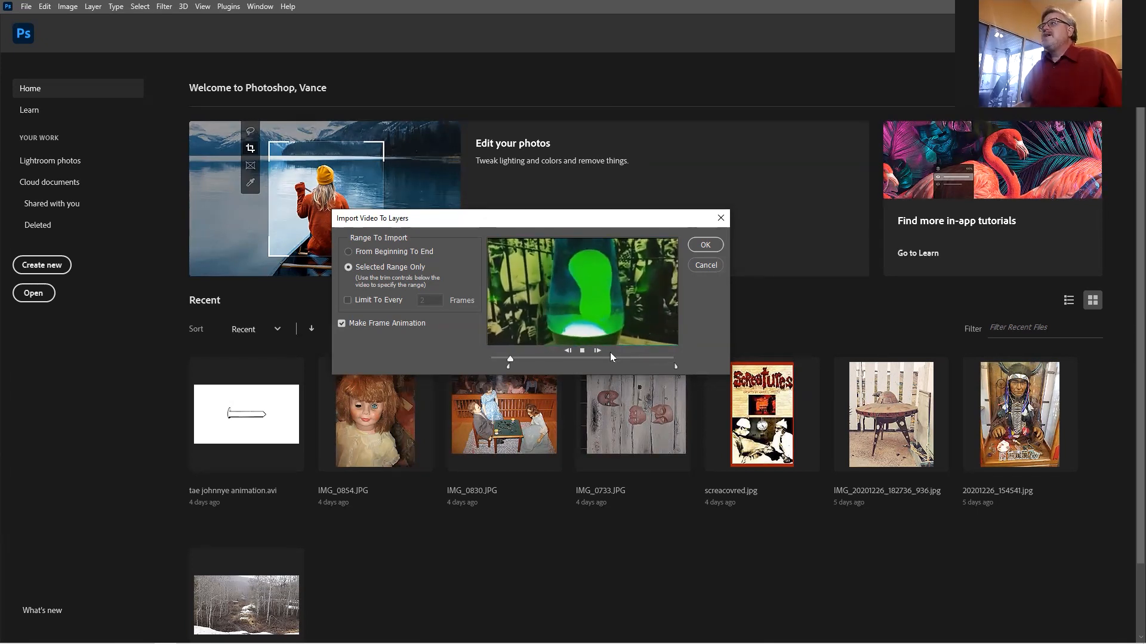
left_click(582, 351)
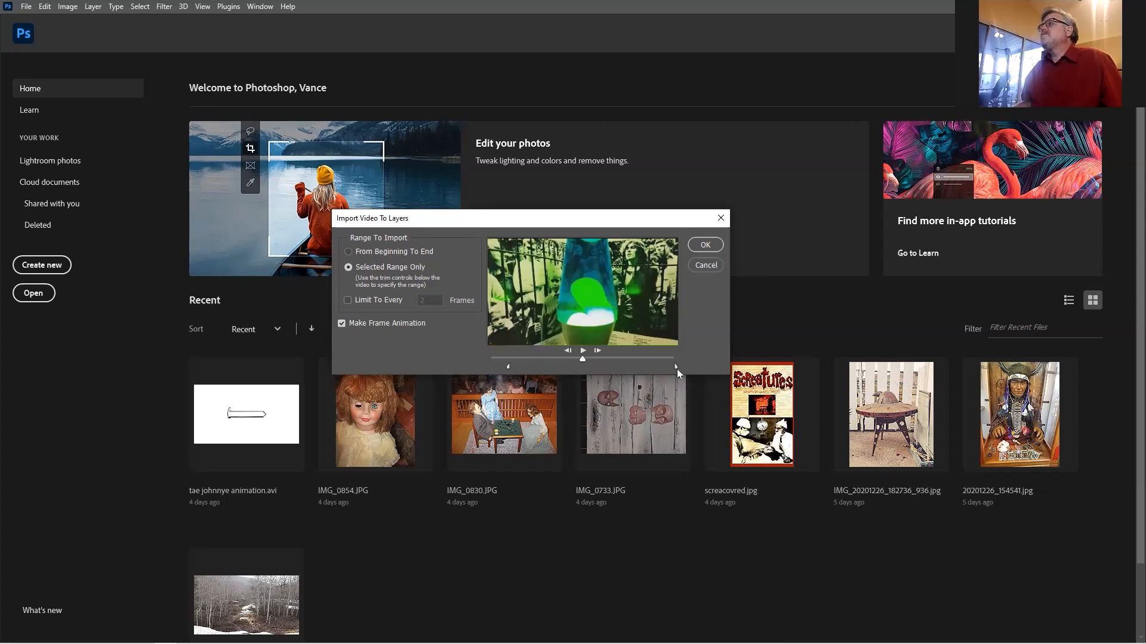
mouse_move(675, 367)
left_mouse_down()
mouse_move(588, 365)
mouse_move(646, 365)
mouse_move(674, 379)
left_mouse_up()
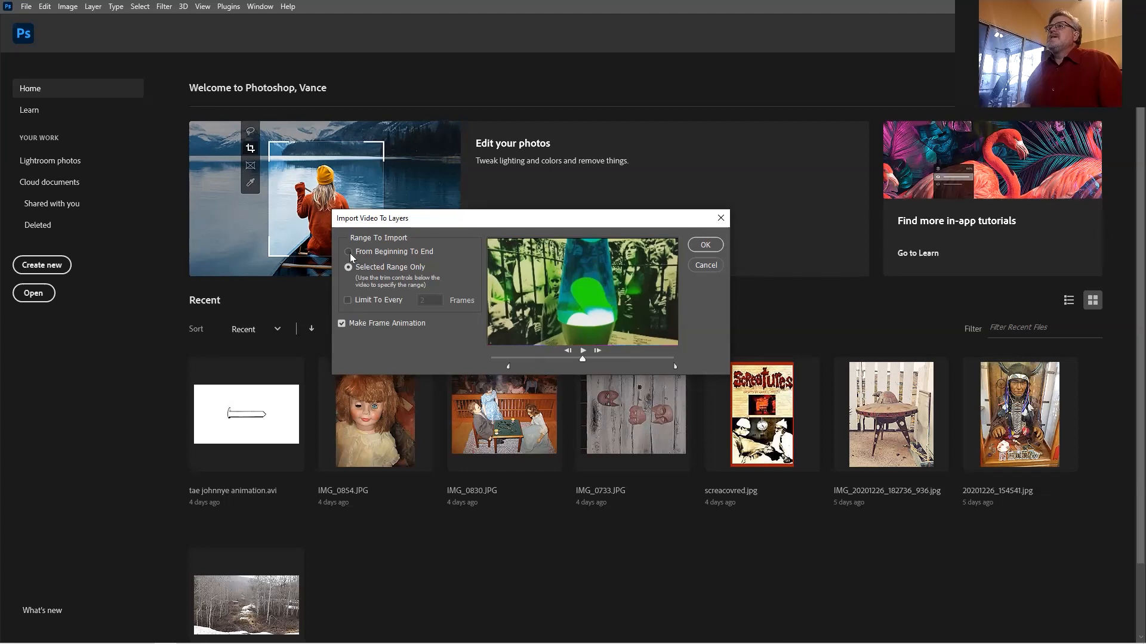
- Limit the import to every 5 frames and import the selected range as a frame animation
left_click(349, 300)
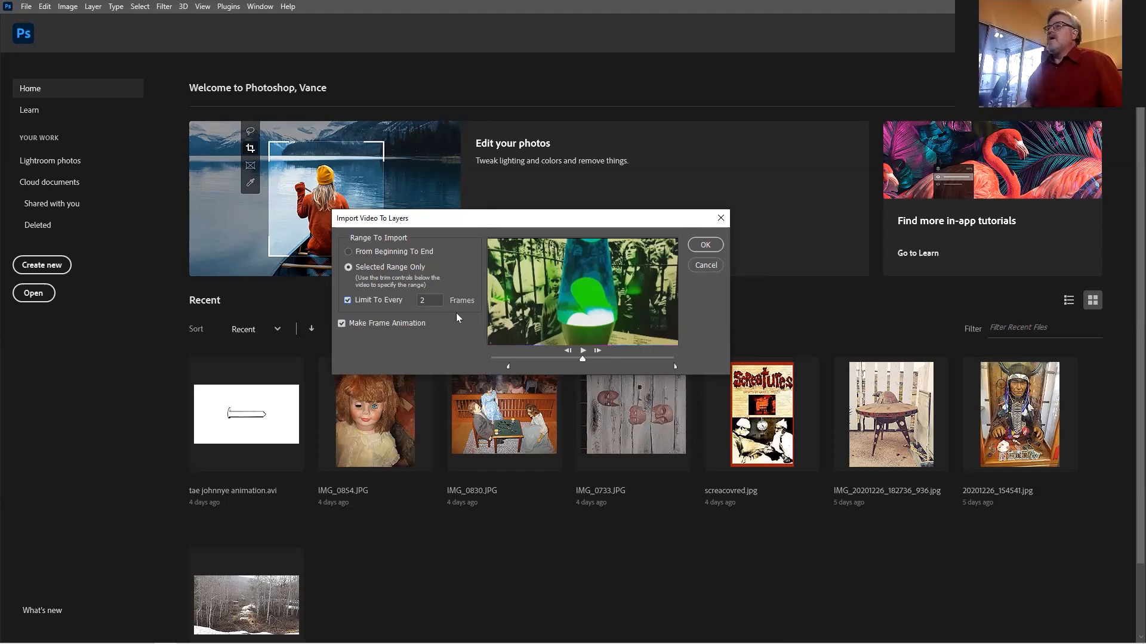
double_click(426, 301)
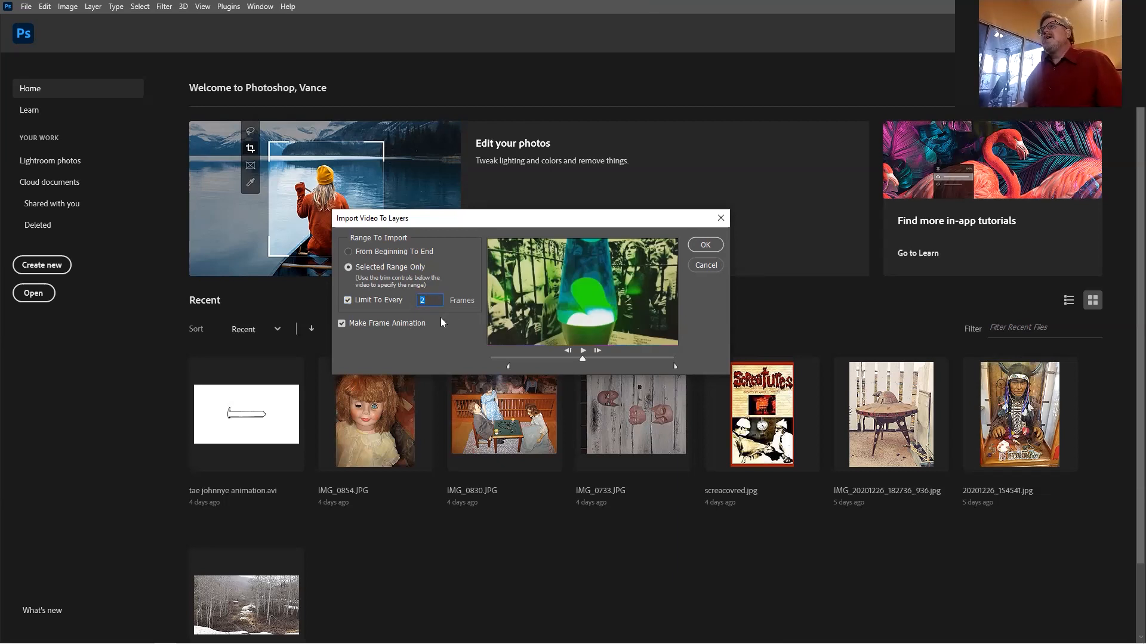
type("5")
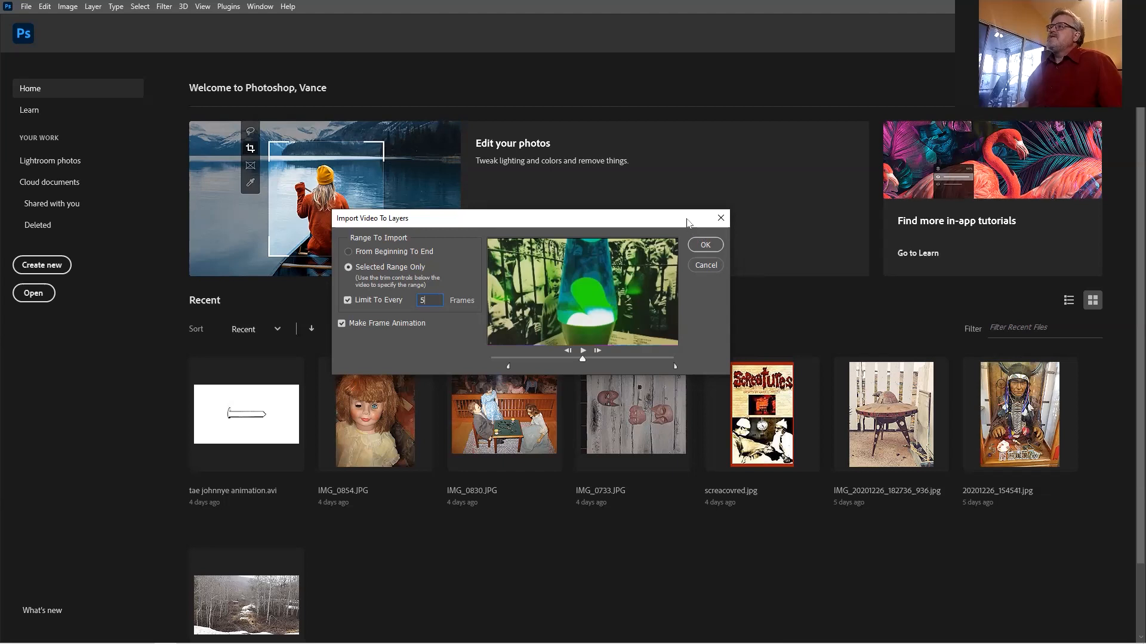
left_click_drag(684, 218, 679, 211)
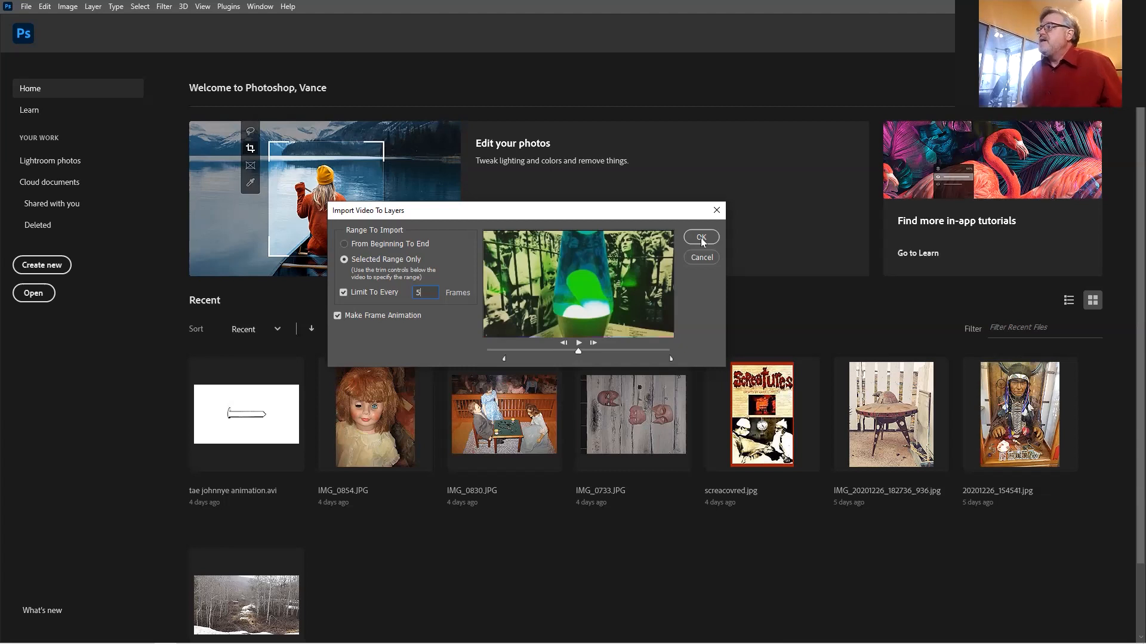
left_click(701, 238)
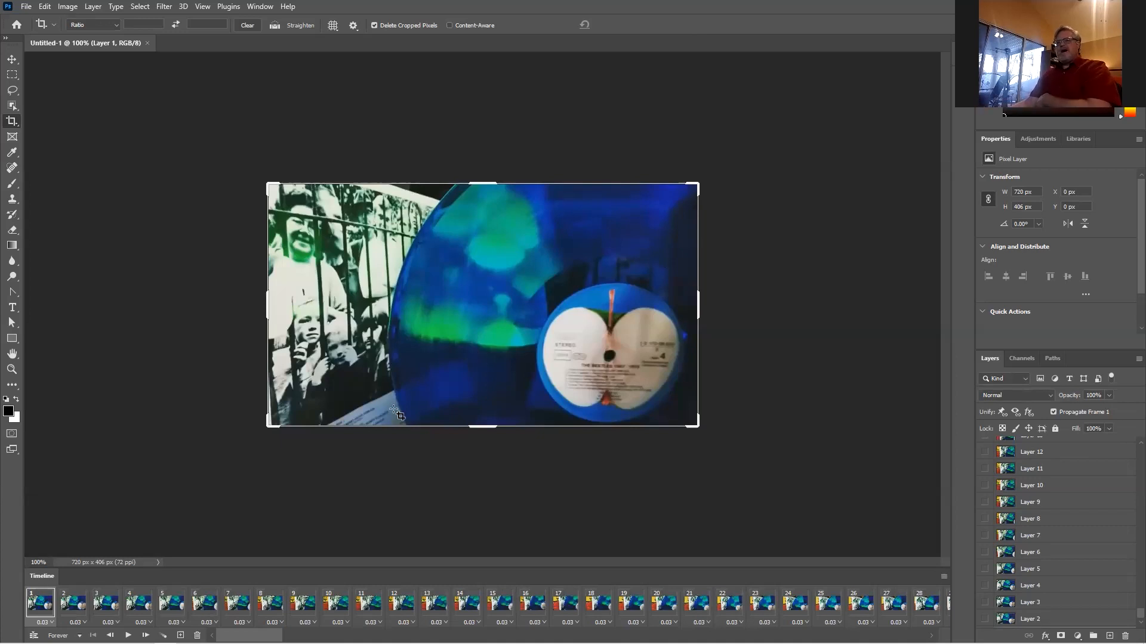
- Look through the imported frames from first to last, play the animation, and inspect frames 87 and 85
left_click_drag(249, 635, 688, 636)
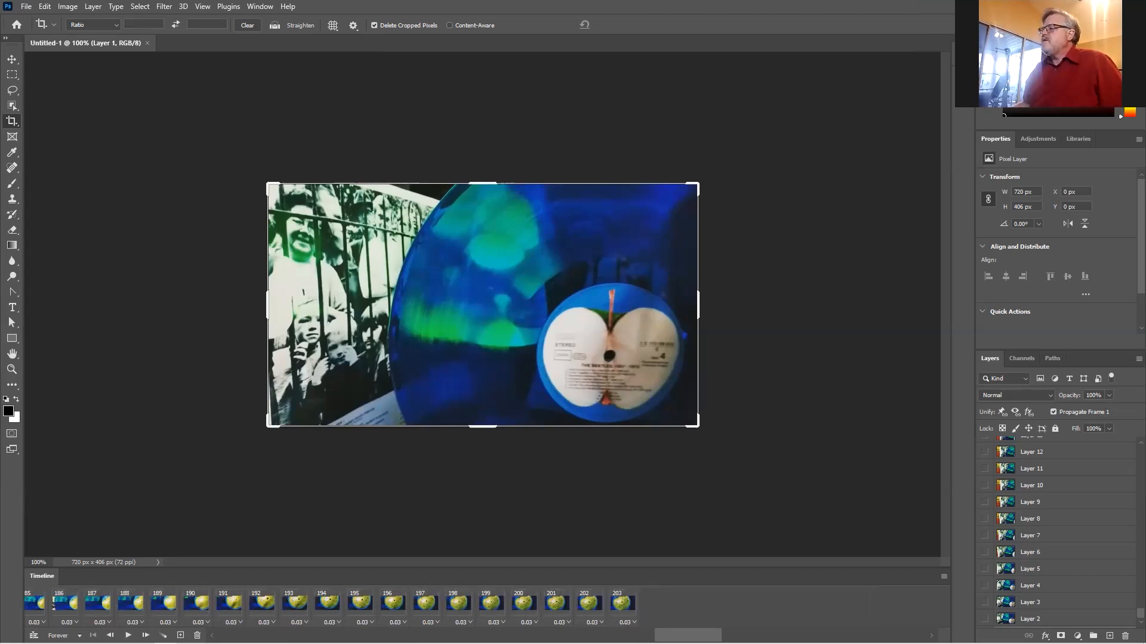
left_click_drag(688, 636, 228, 620)
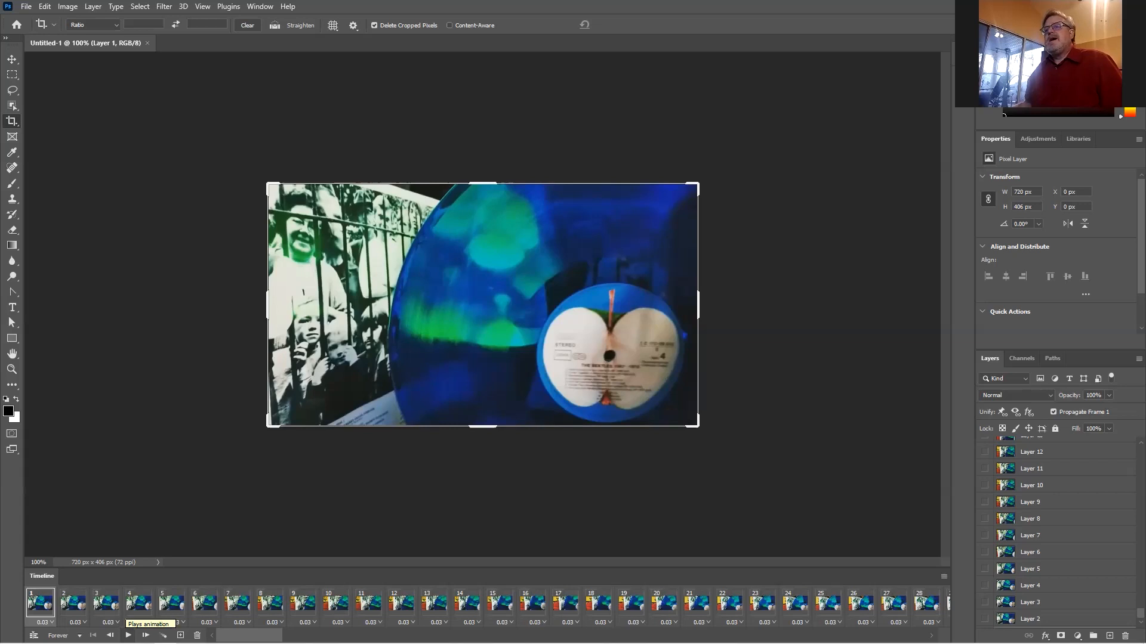
left_click(128, 636)
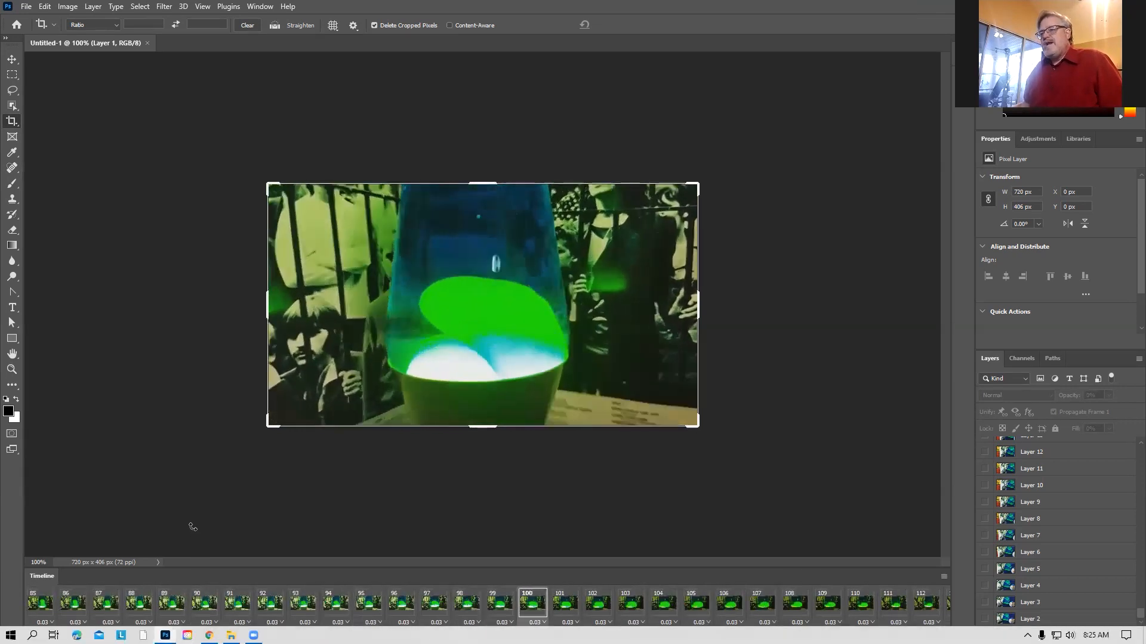
left_click(105, 606)
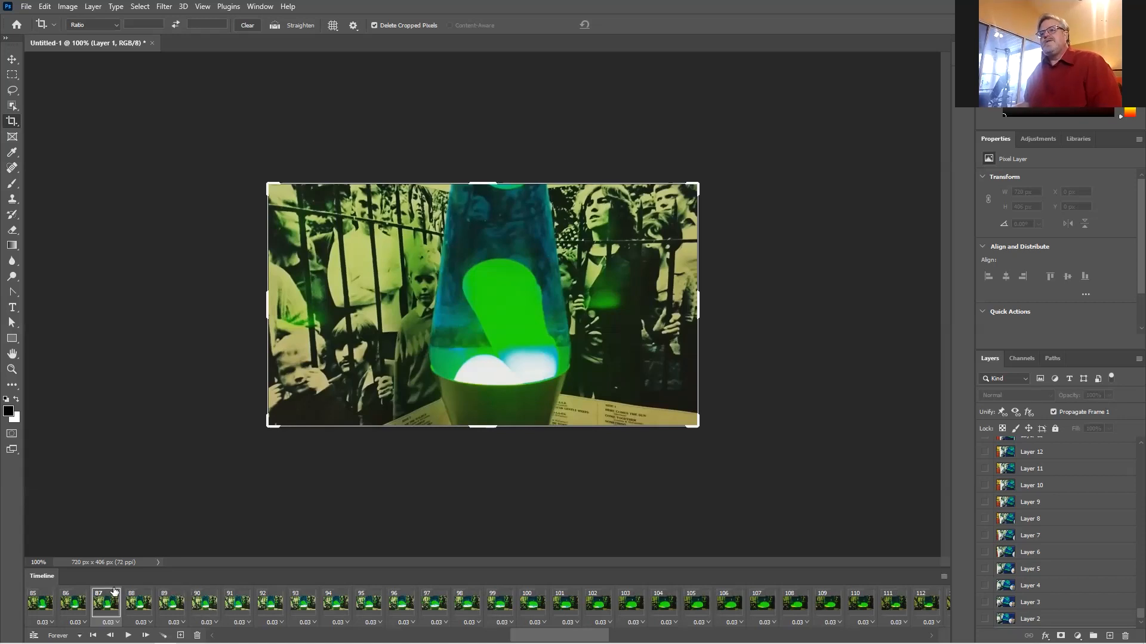
left_click(41, 607)
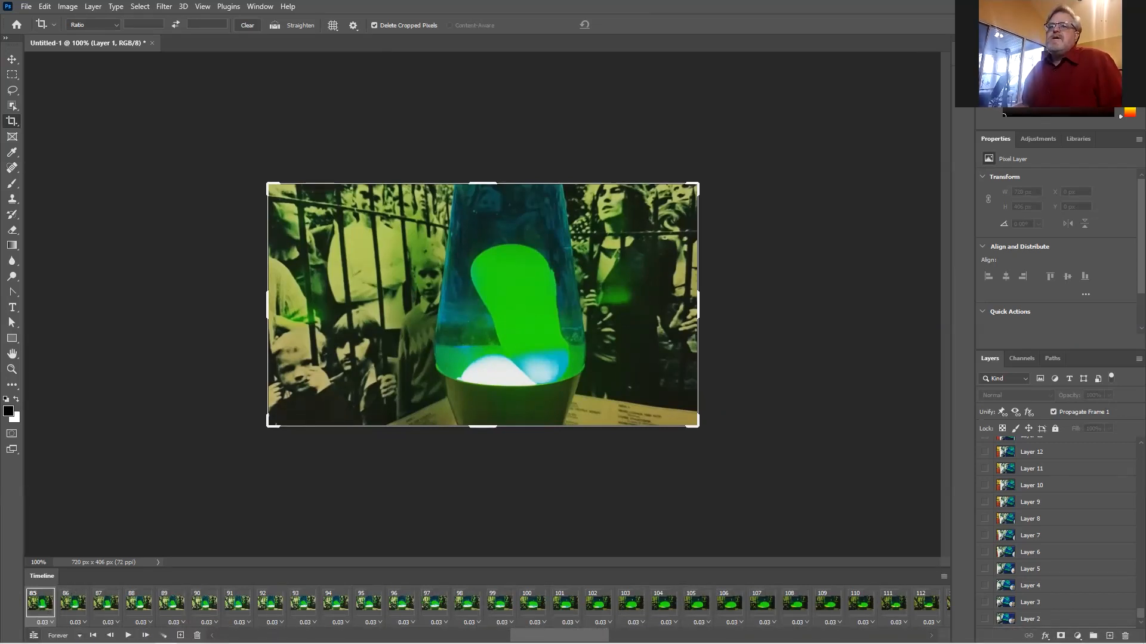
- Convert the frame animation to a video timeline and back to a frame animation
left_click(34, 636)
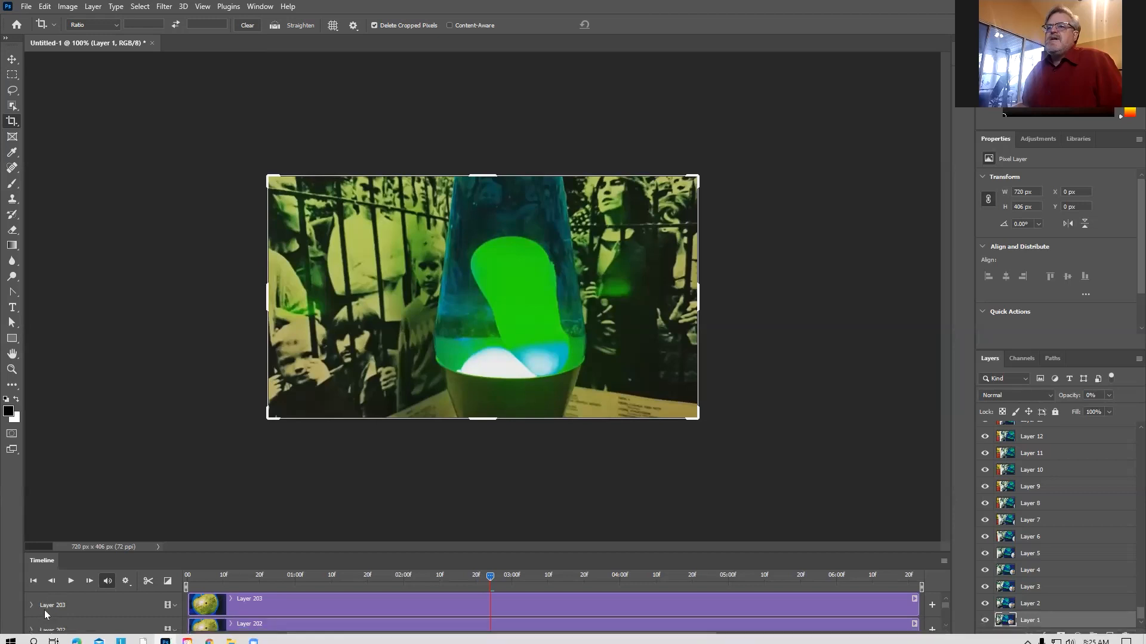
left_click(34, 637)
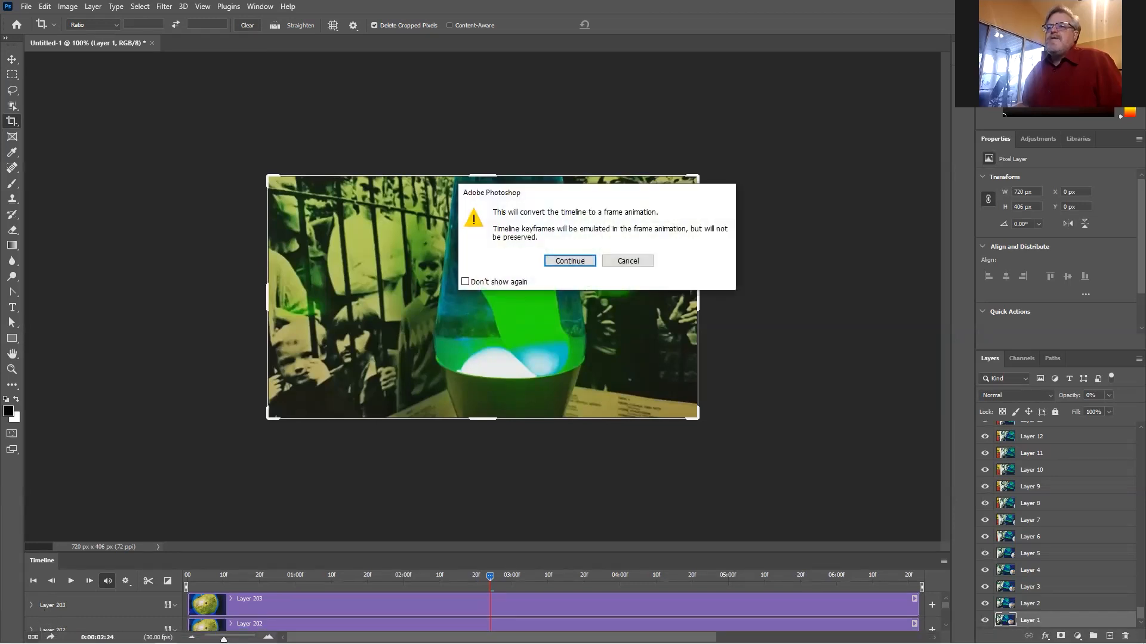
left_click(571, 261)
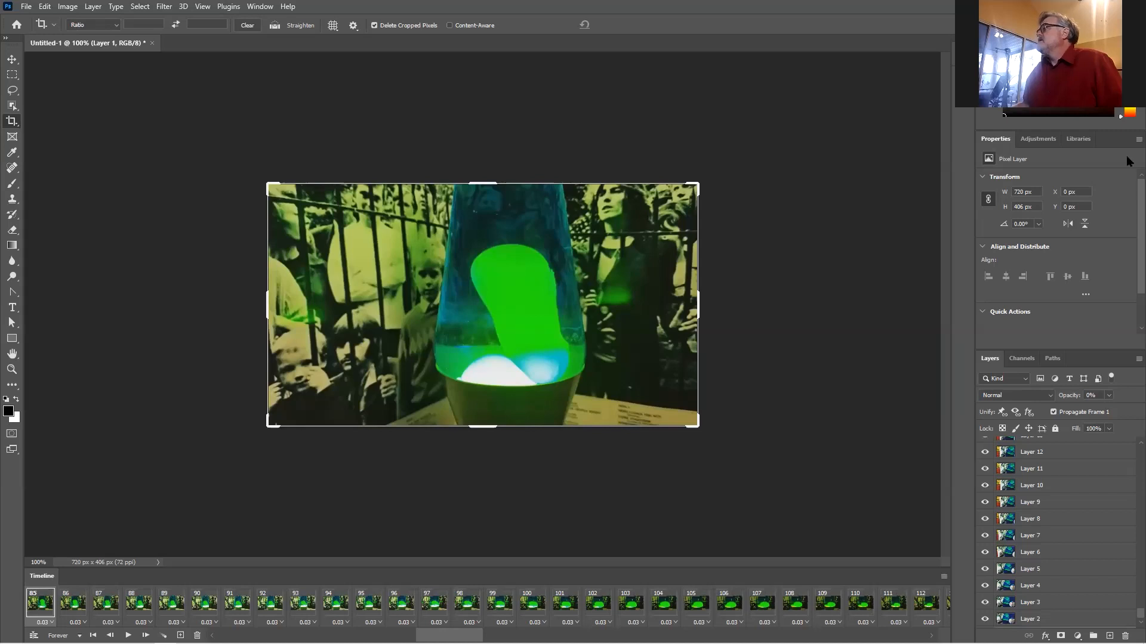
- Select Layer 111 and, with the Brush in red, paint a line down the lava lamp's left edge on frame 111
left_click_drag(1129, 612, 1128, 531)
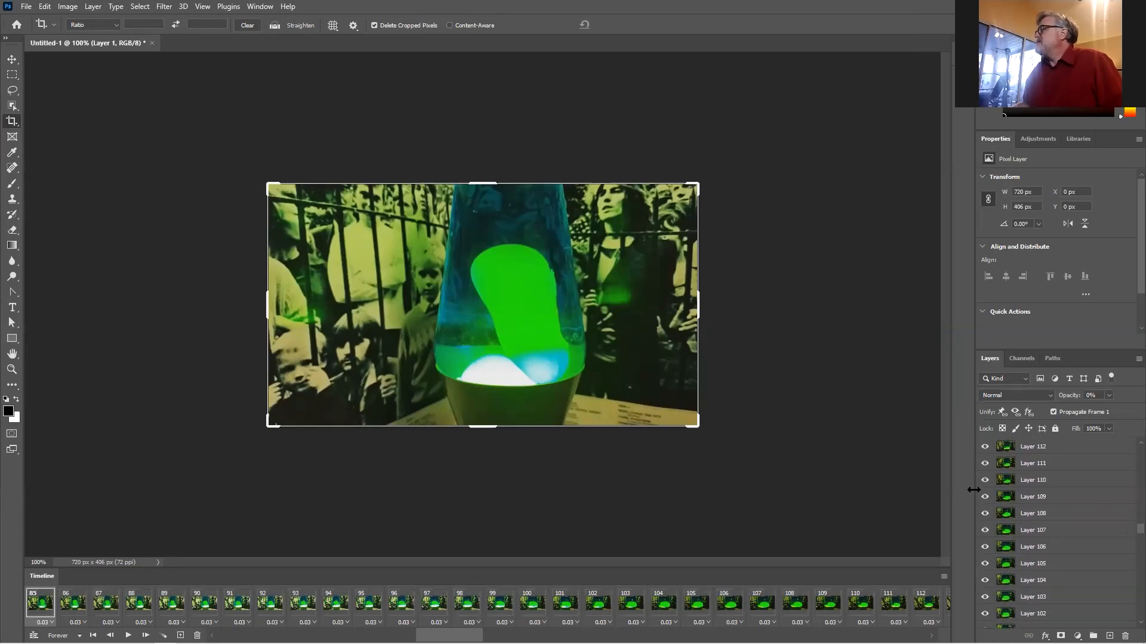
left_click(1000, 466)
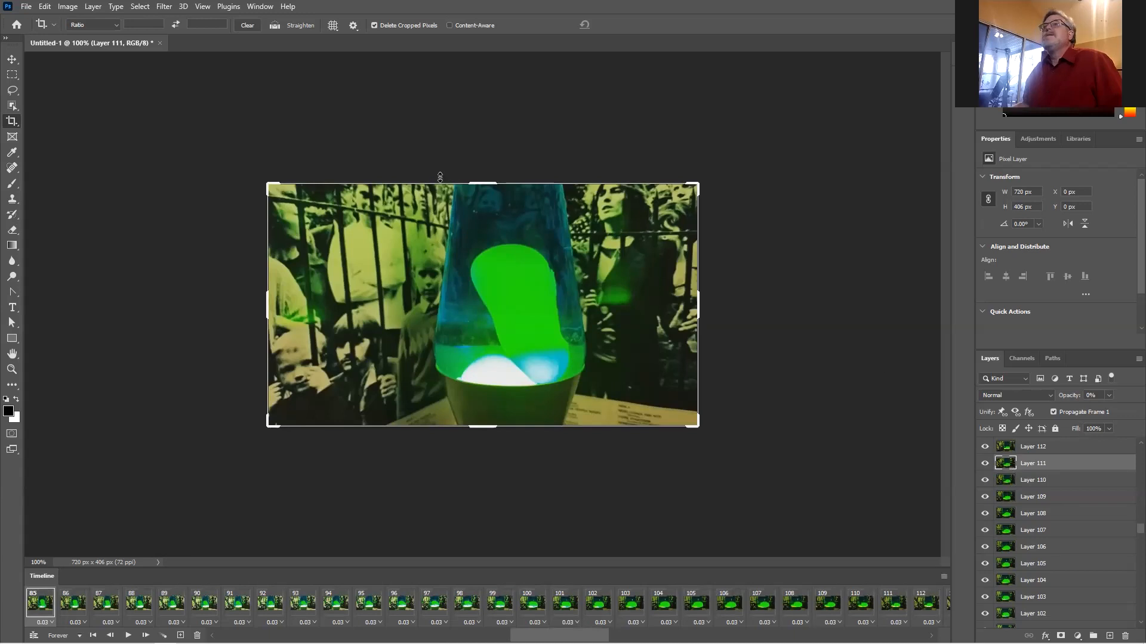
left_click(11, 188)
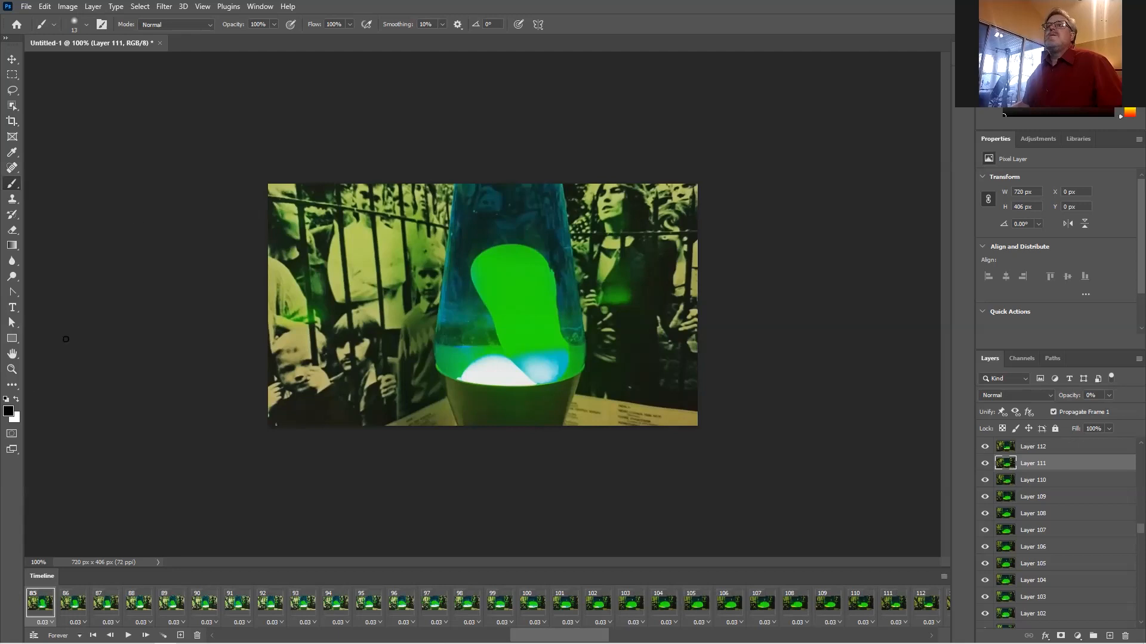
left_click(7, 414)
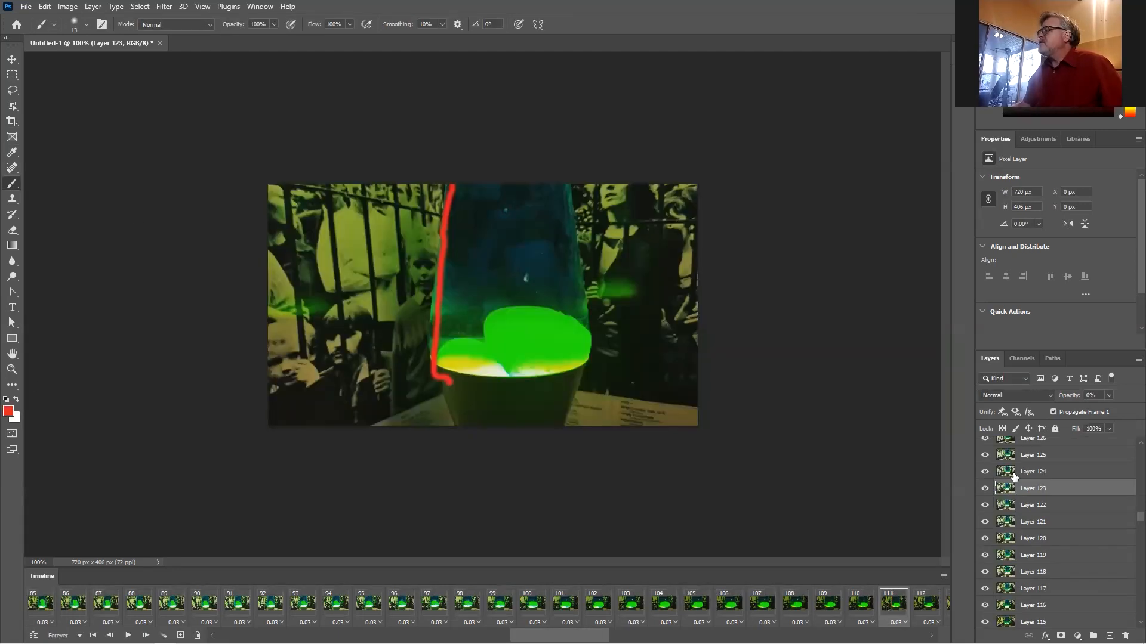
- Select Layer 111 again and paint a short red brush stroke on the lamp's lower right edge
mouse_move(1138, 514)
left_mouse_down()
mouse_move(1138, 488)
mouse_move(1118, 465)
mouse_move(1126, 555)
mouse_move(1126, 528)
left_mouse_up()
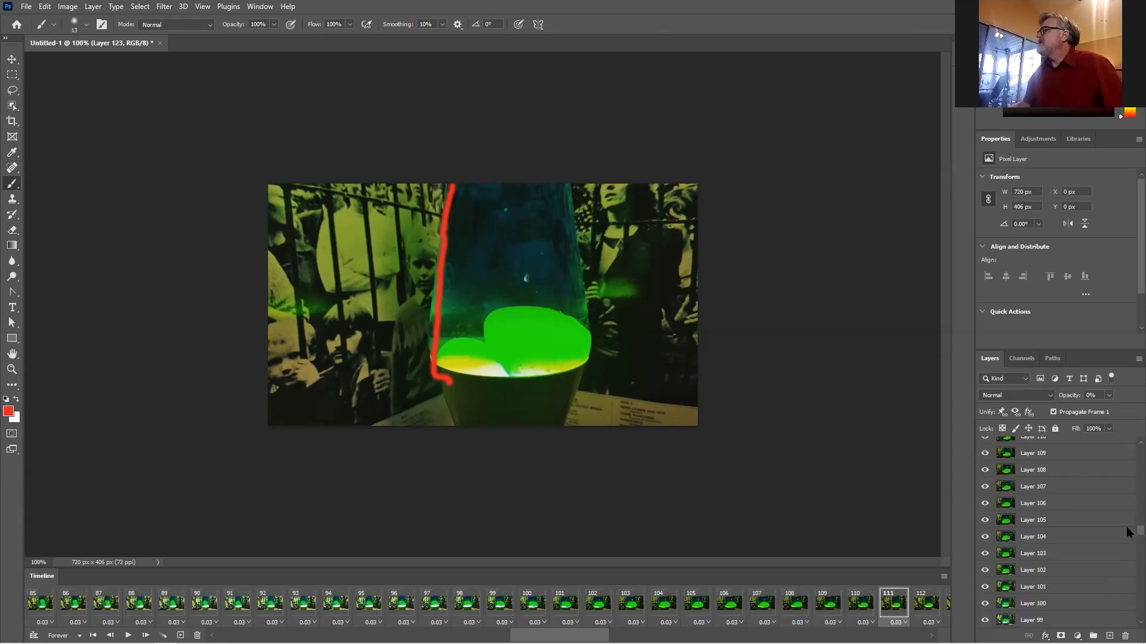
scroll(1125, 527, "up", 1)
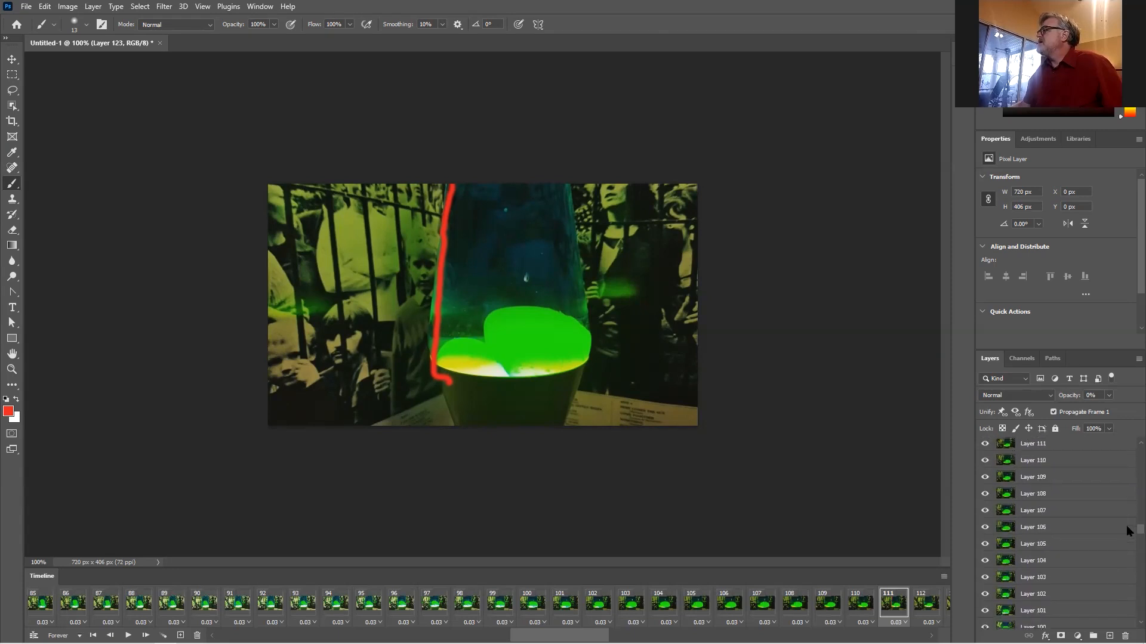
left_click(1052, 448)
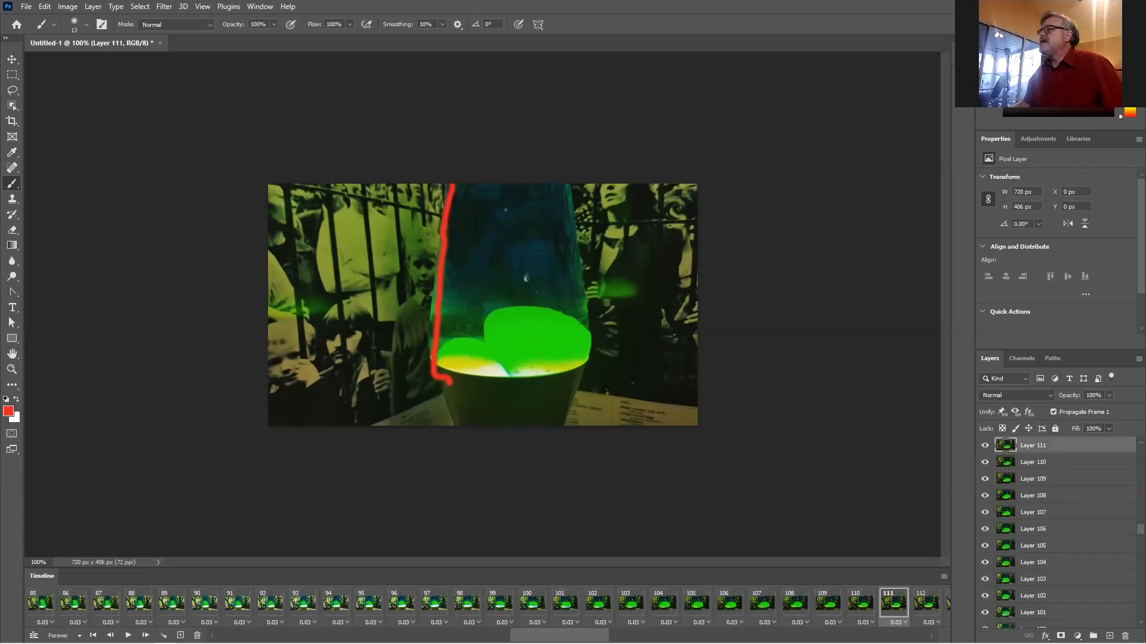
left_click_drag(592, 334, 583, 292)
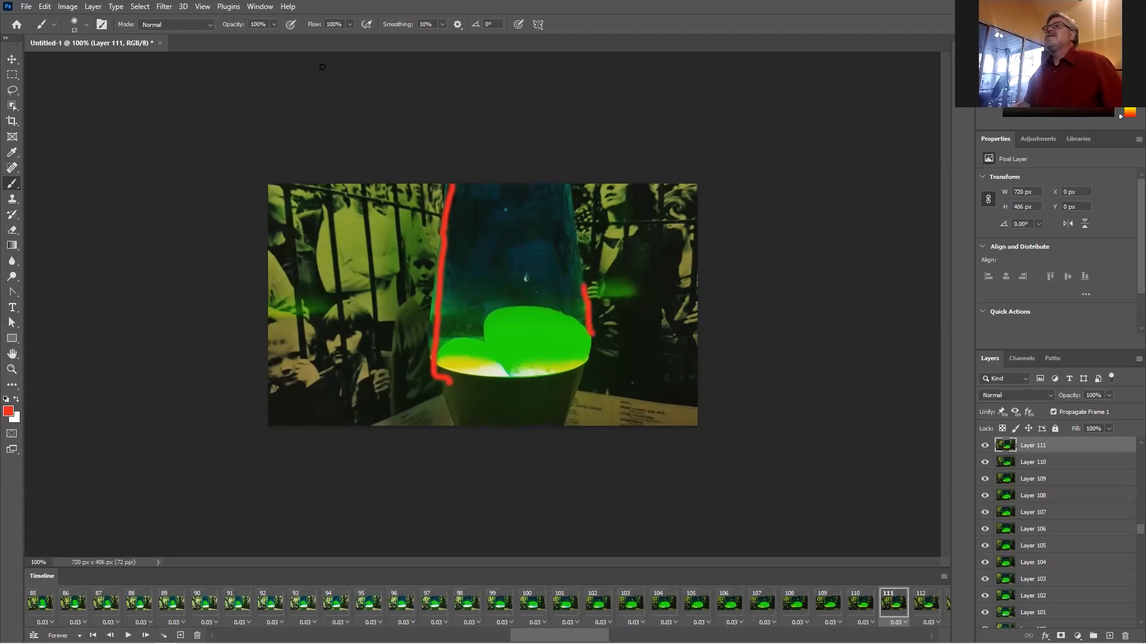
- Set the brush mode to Multiply, enlarge the brush to 40, and try a stroke along the lamp's right edge, undoing it
left_click(273, 25)
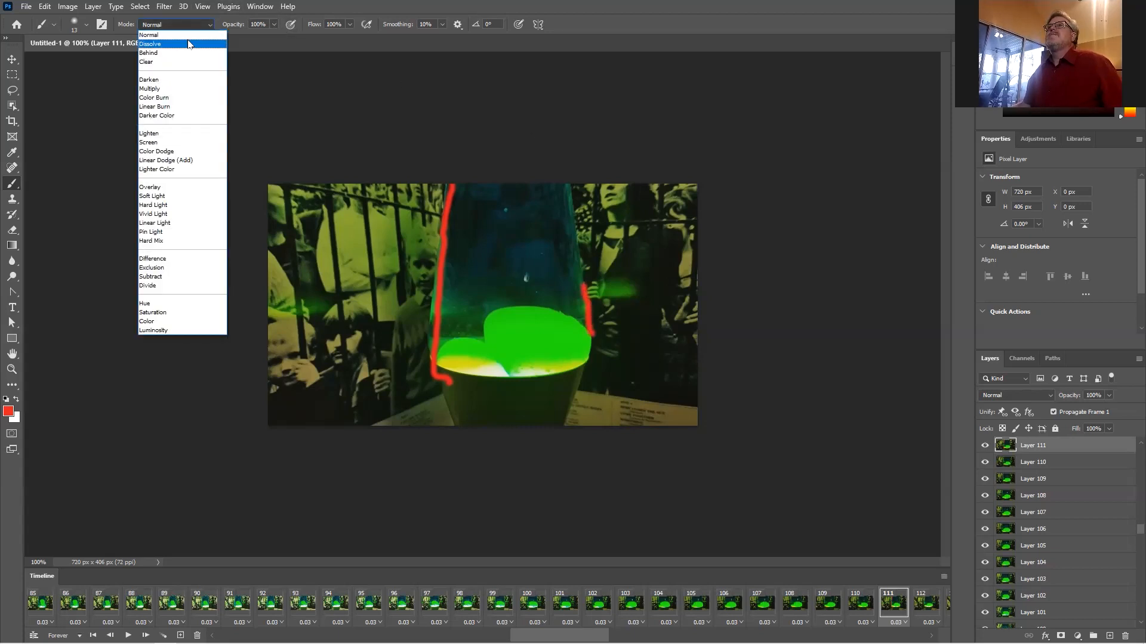
left_click(162, 92)
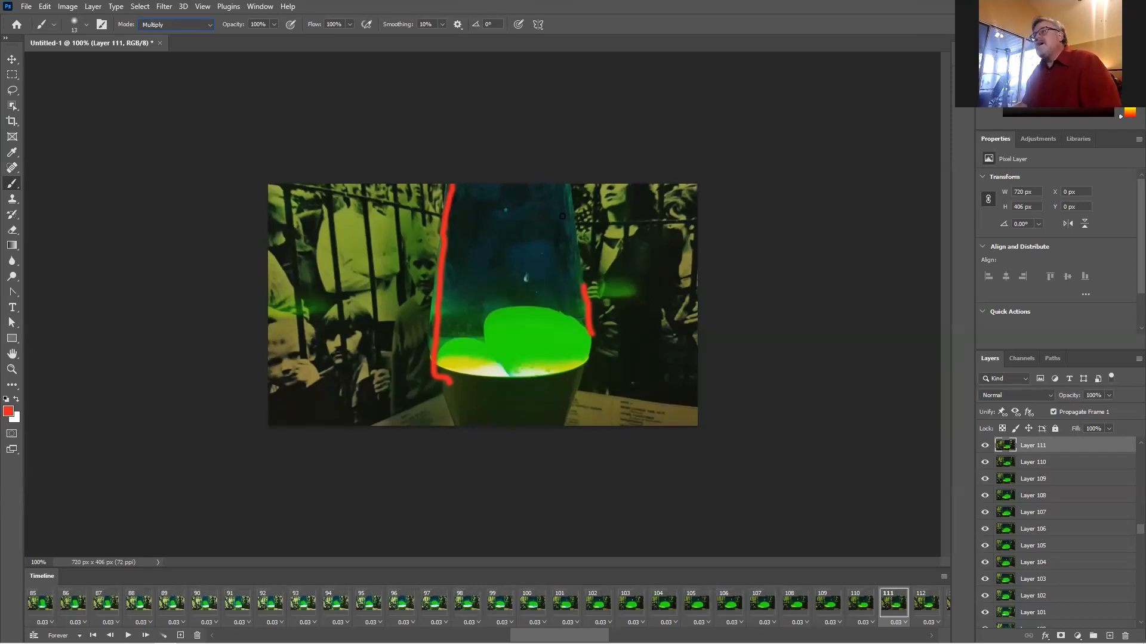
key("bracketright")
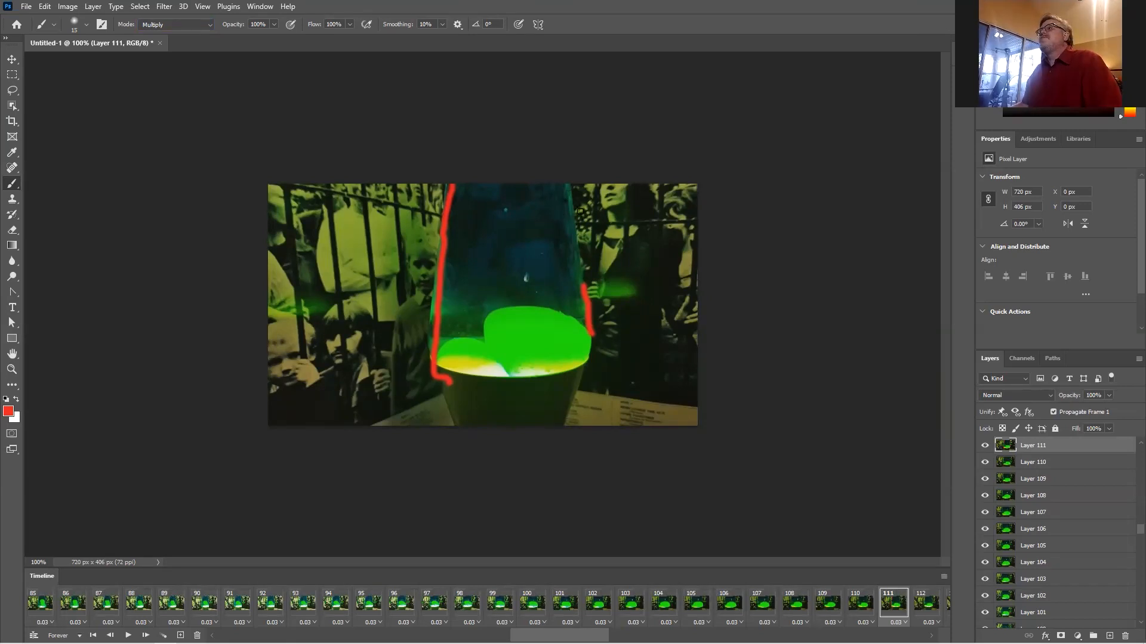
key("bracketright")
key("bracketright")
key("bracketright")
left_click_drag(566, 215, 592, 325)
key("ctrl+z")
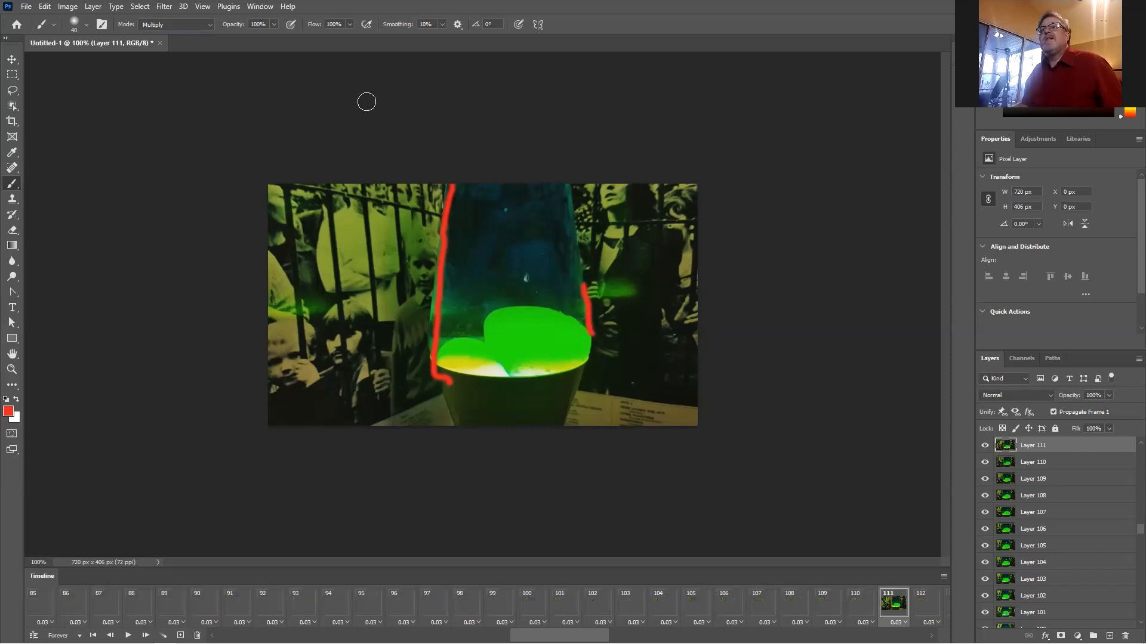
- Set the brush mode to Lighten and paint thick red strokes down the right and left edges of the lamp
left_click(193, 25)
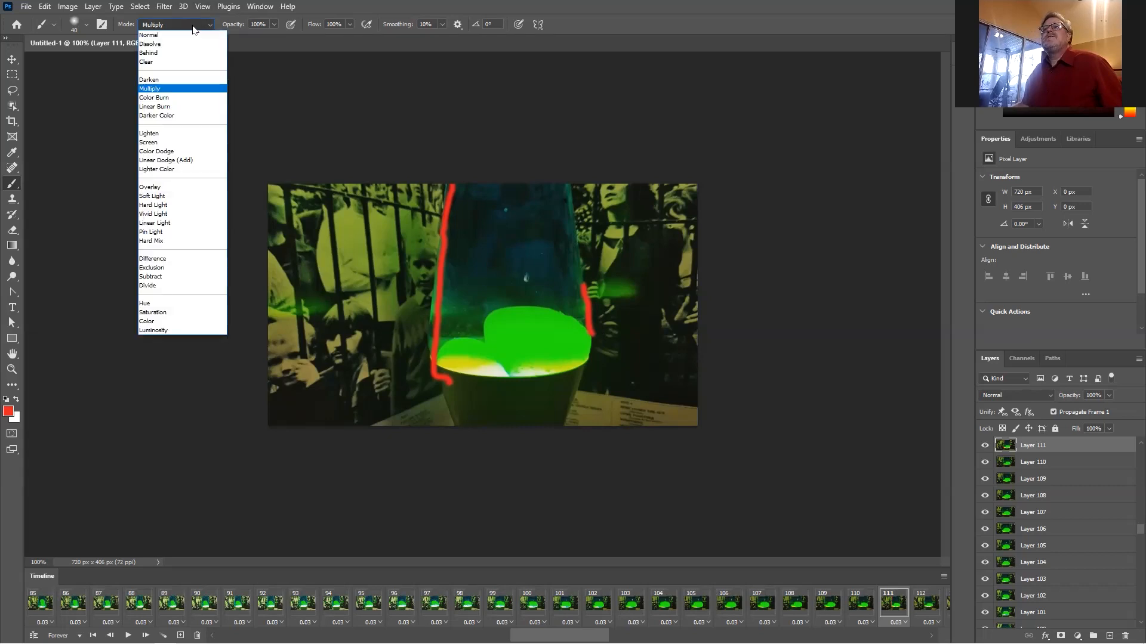
left_click(150, 133)
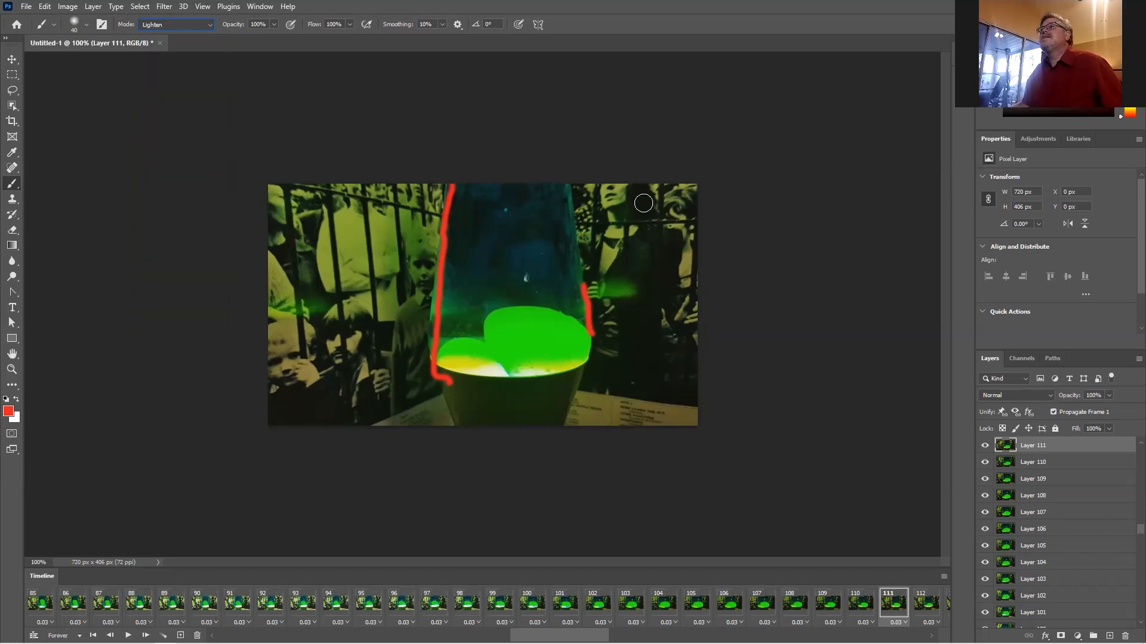
mouse_move(564, 185)
left_mouse_down()
mouse_move(598, 343)
mouse_move(575, 435)
left_mouse_up()
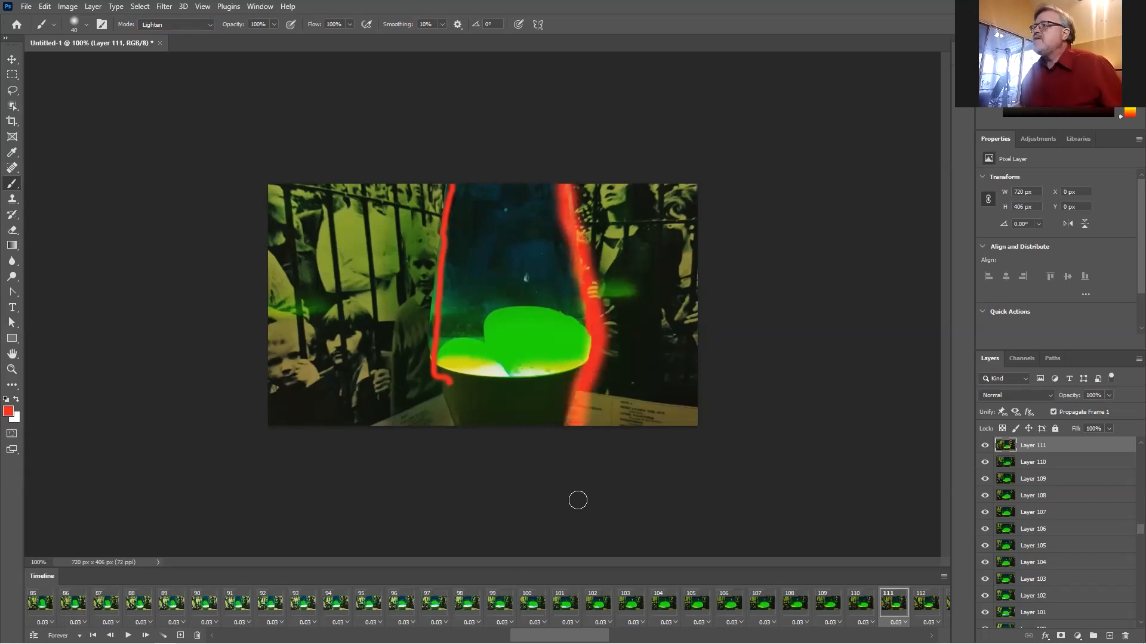
mouse_move(443, 192)
left_mouse_down()
mouse_move(437, 273)
mouse_move(448, 427)
left_mouse_up()
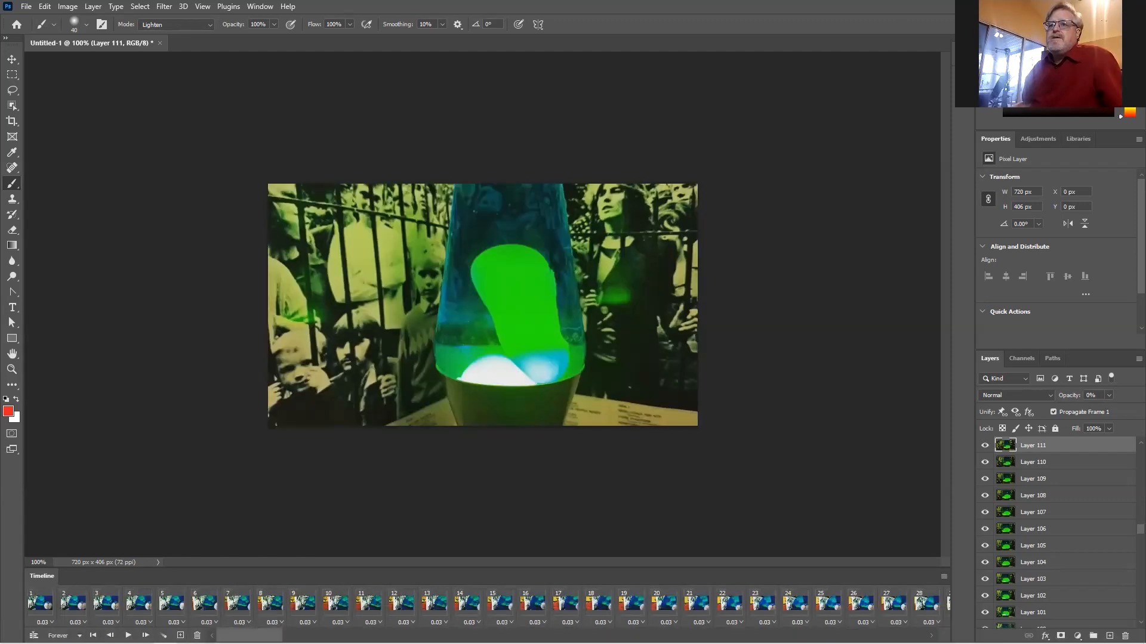
- Check the looping options available for the frame animation
left_click(59, 635)
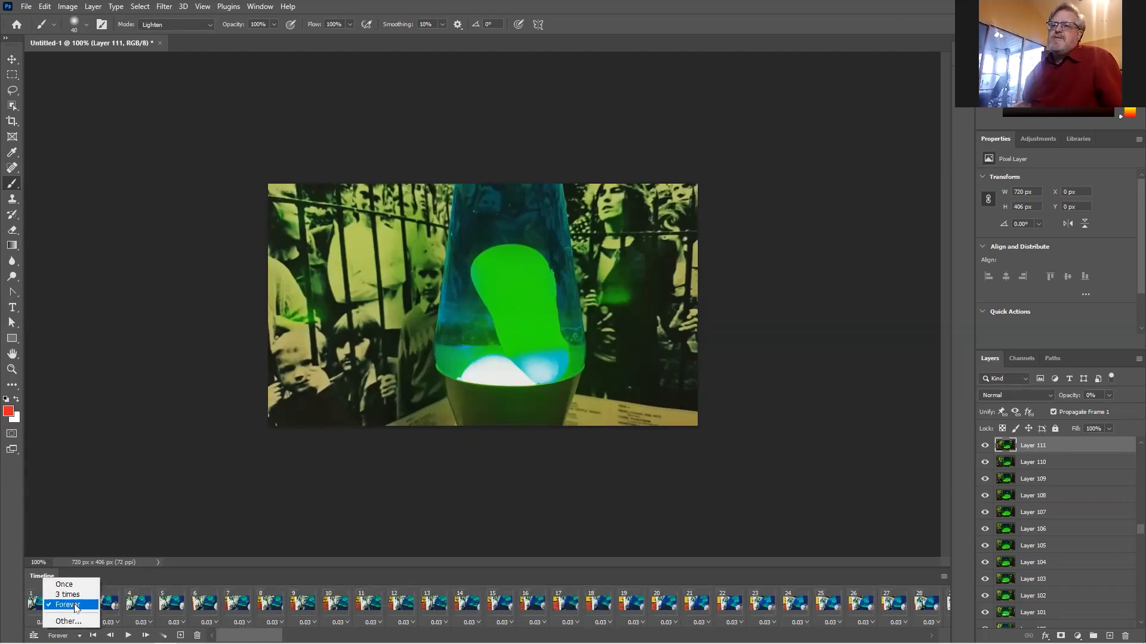
key("Escape")
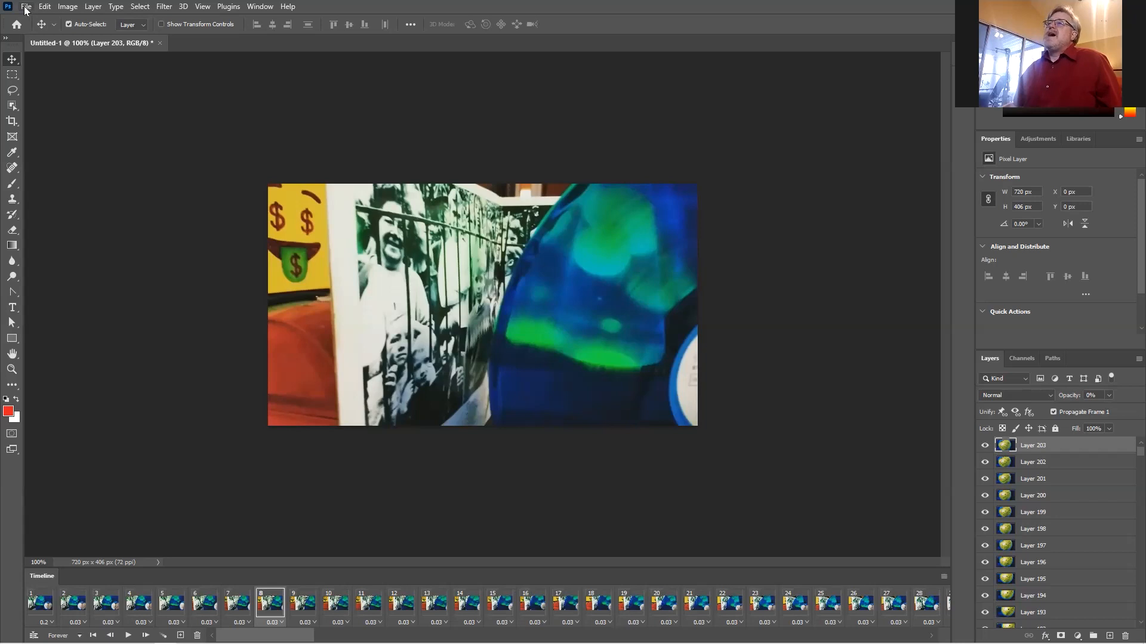
- Open the animation in Save for Web (Legacy) and compare optimized versions in the 4-Up view
left_click(26, 7)
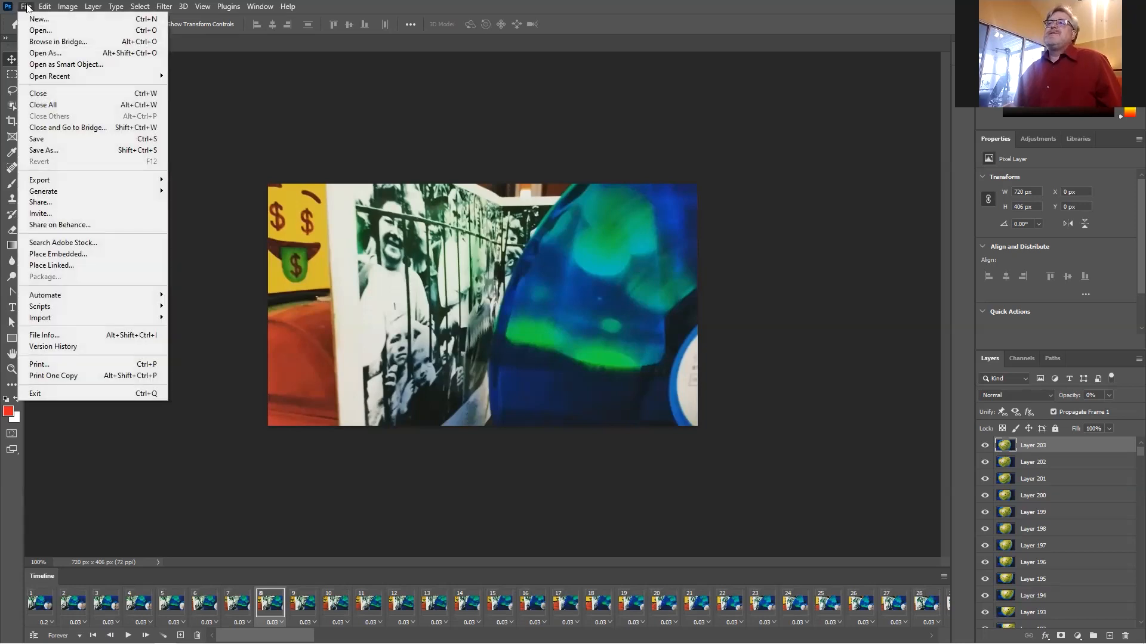
mouse_move(42, 181)
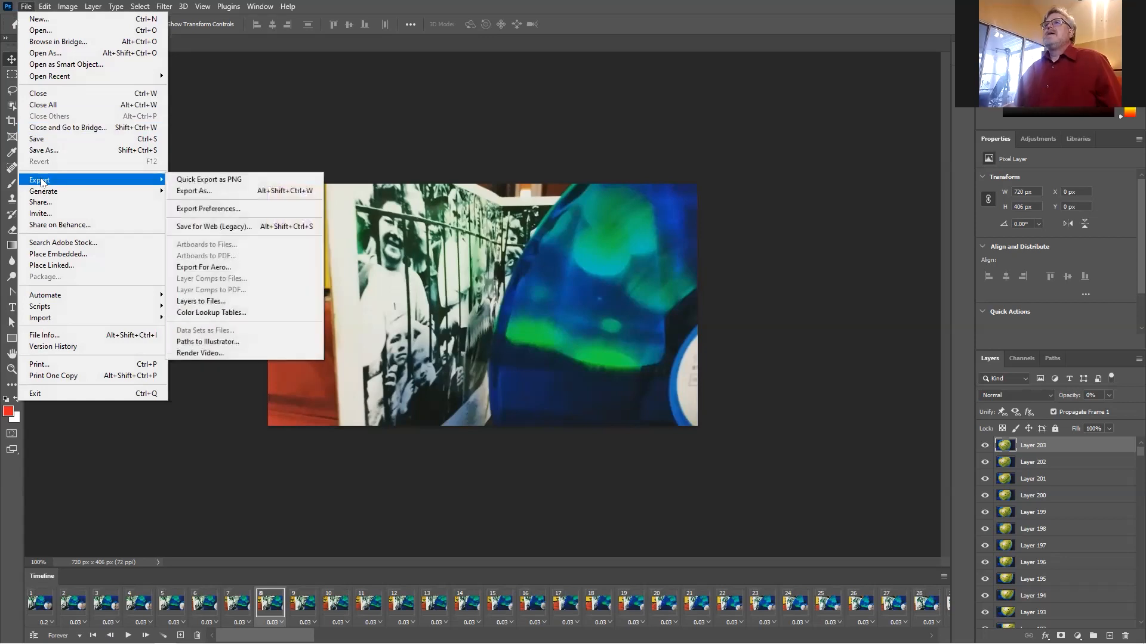
left_click(223, 228)
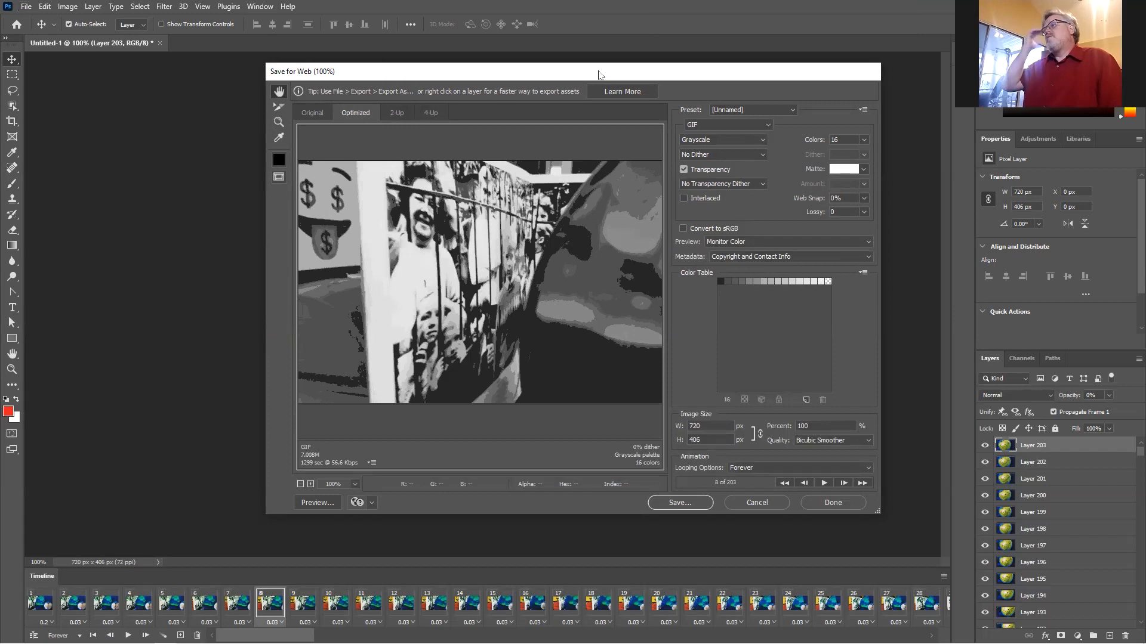
left_click_drag(382, 75, 324, 84)
left_click(375, 122)
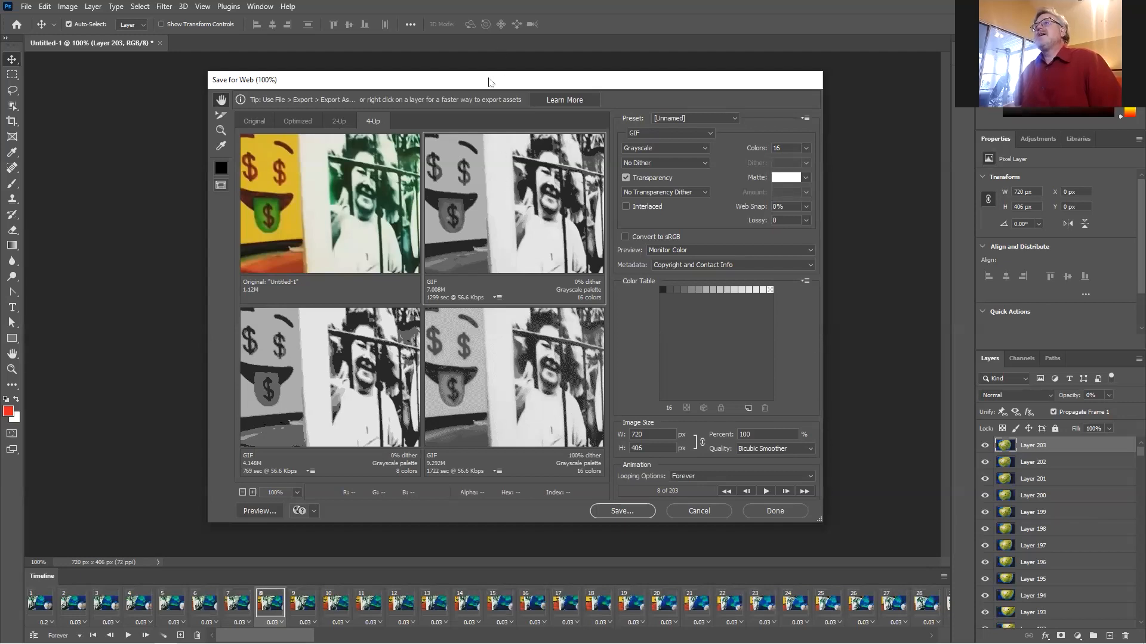
left_click_drag(455, 81, 405, 76)
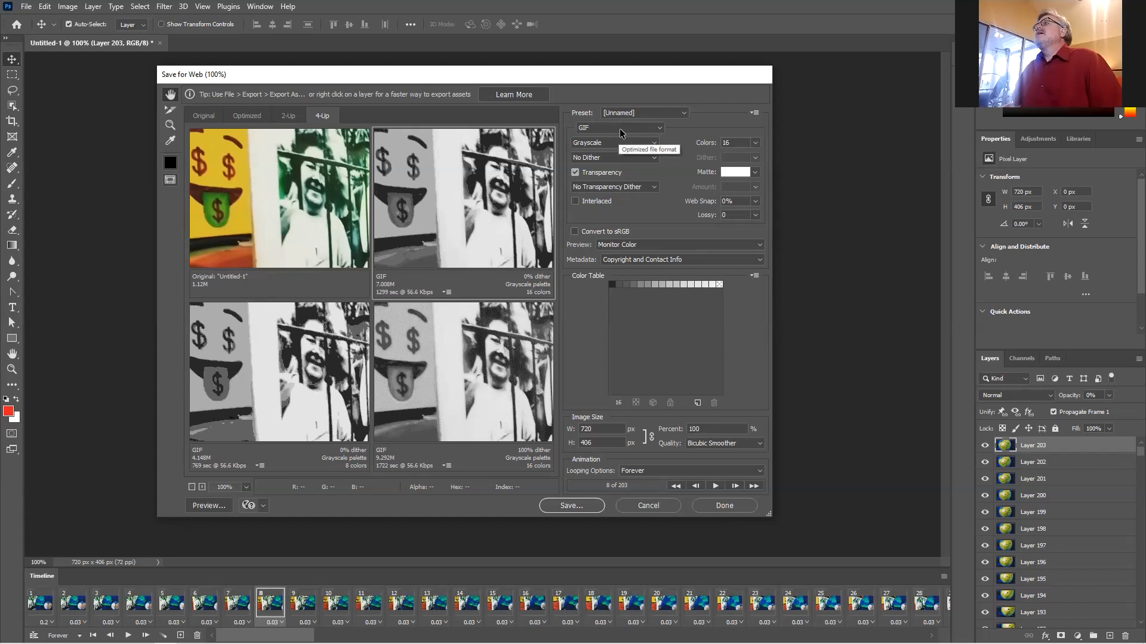
- Set the selected GIF version to the Perceptual palette and scale the export image size to 50 percent
left_click(622, 144)
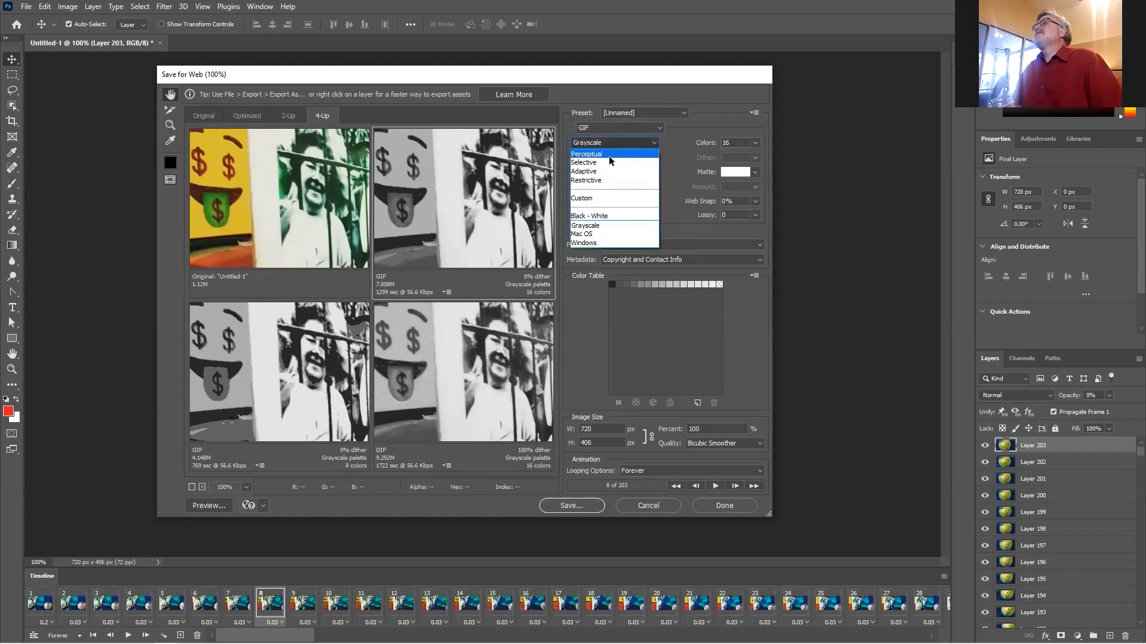
left_click(604, 155)
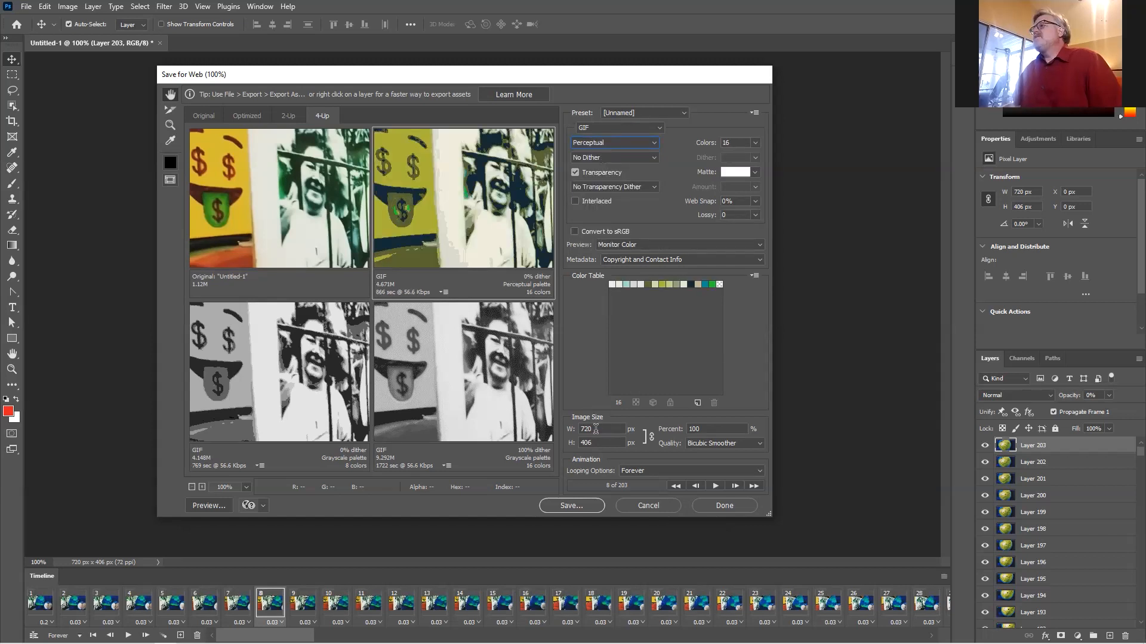
left_click_drag(593, 430, 570, 432)
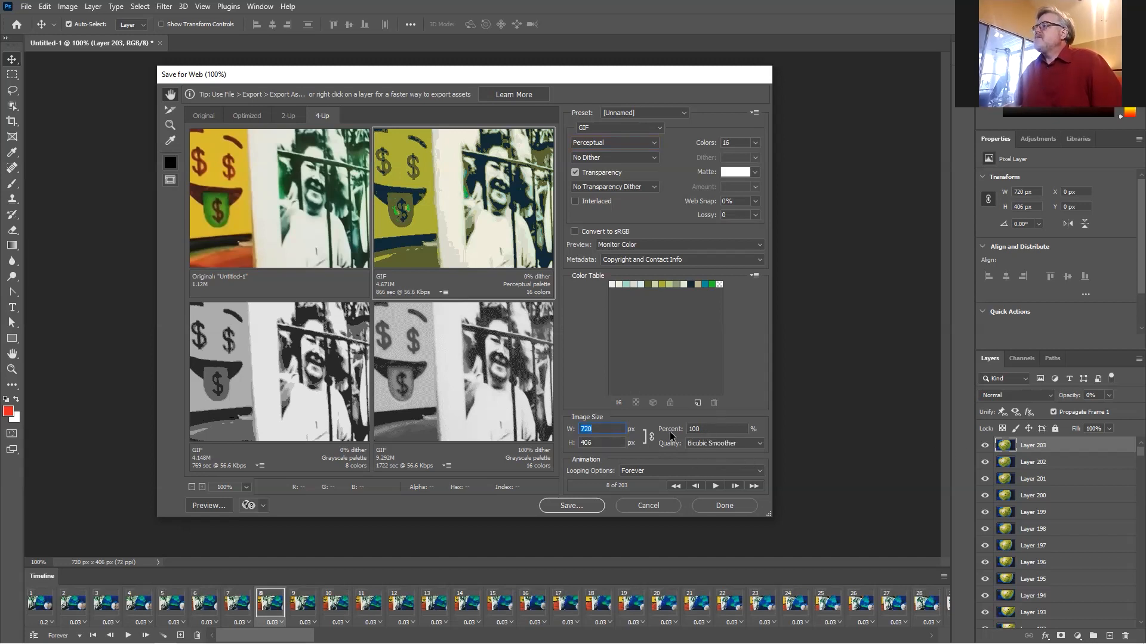
left_click(697, 427)
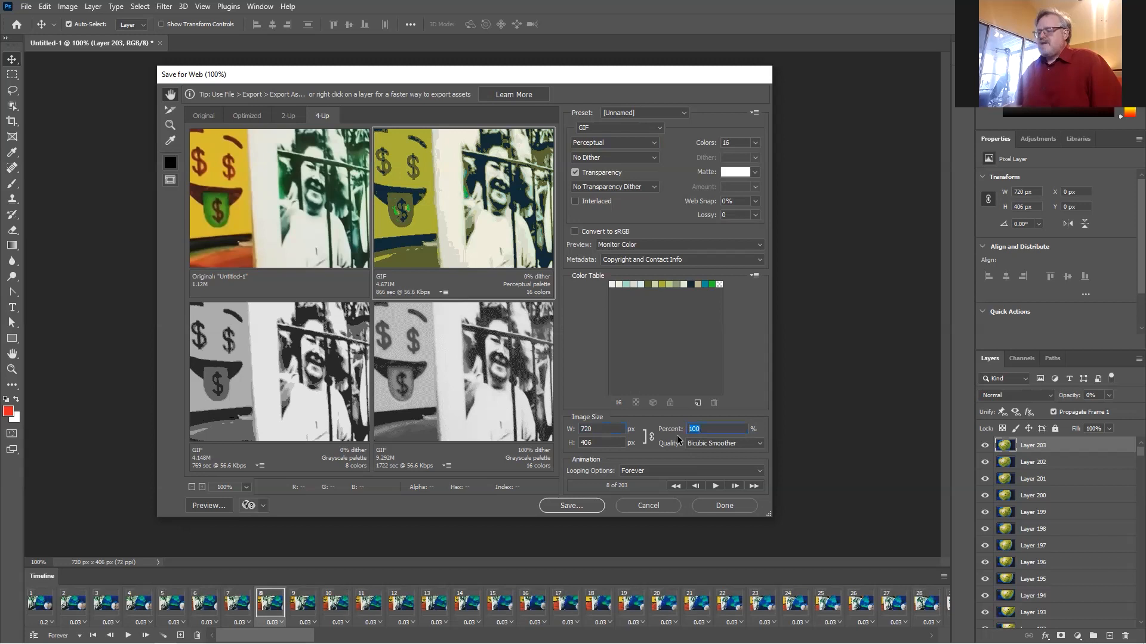
type("50")
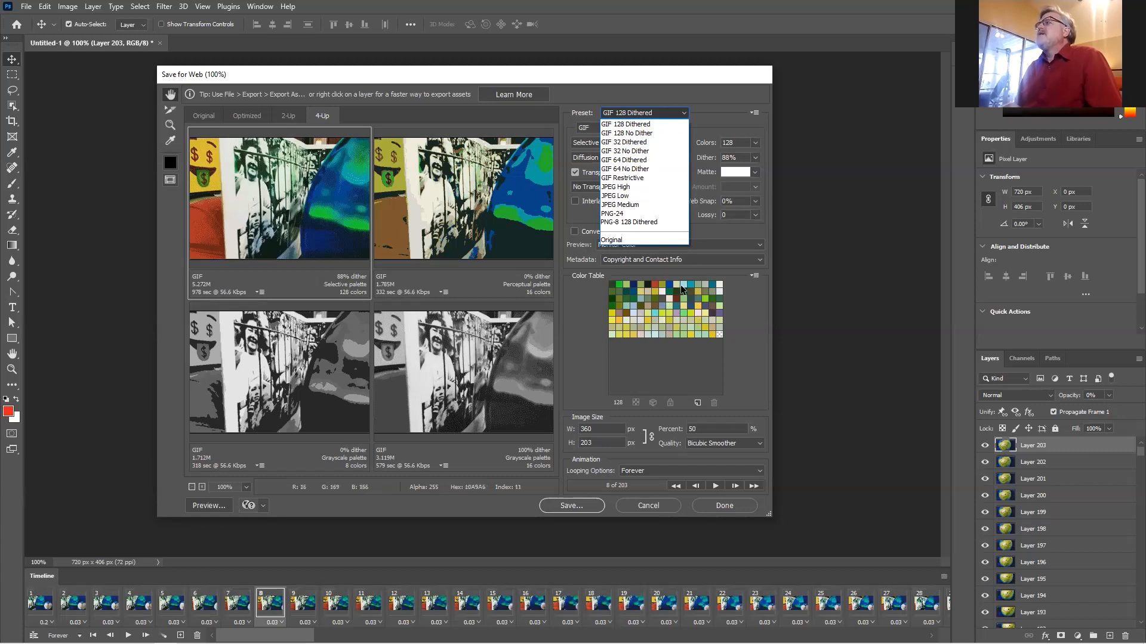
- Apply the GIF 64 Dithered preset to the first preview, try PNG-24, and set its format to PNG-8
left_click(624, 160)
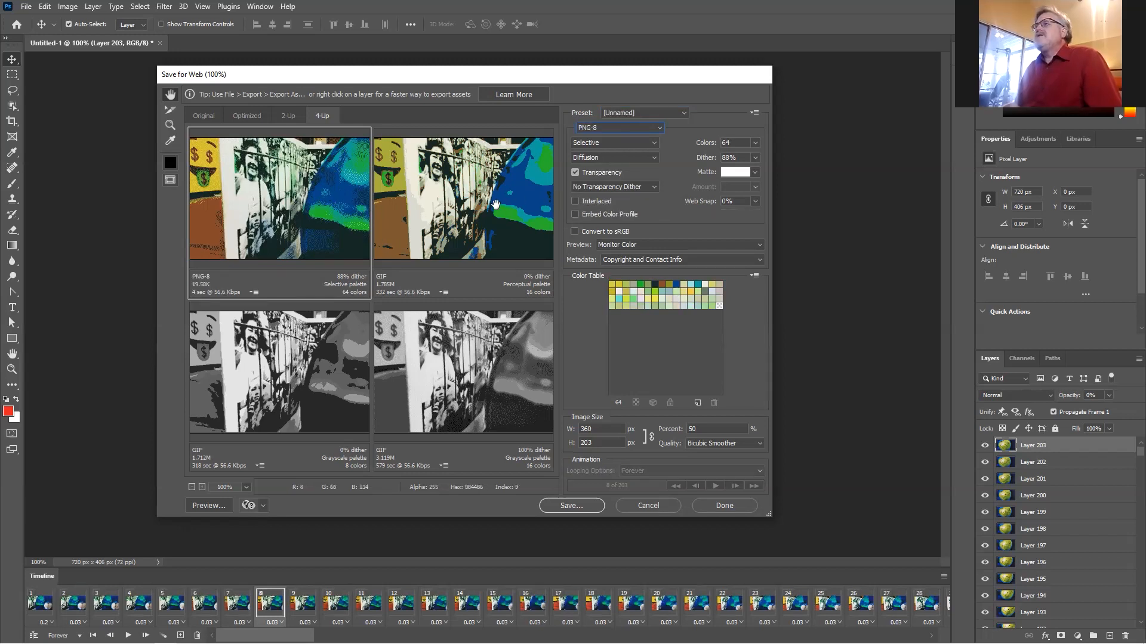
left_click(589, 129)
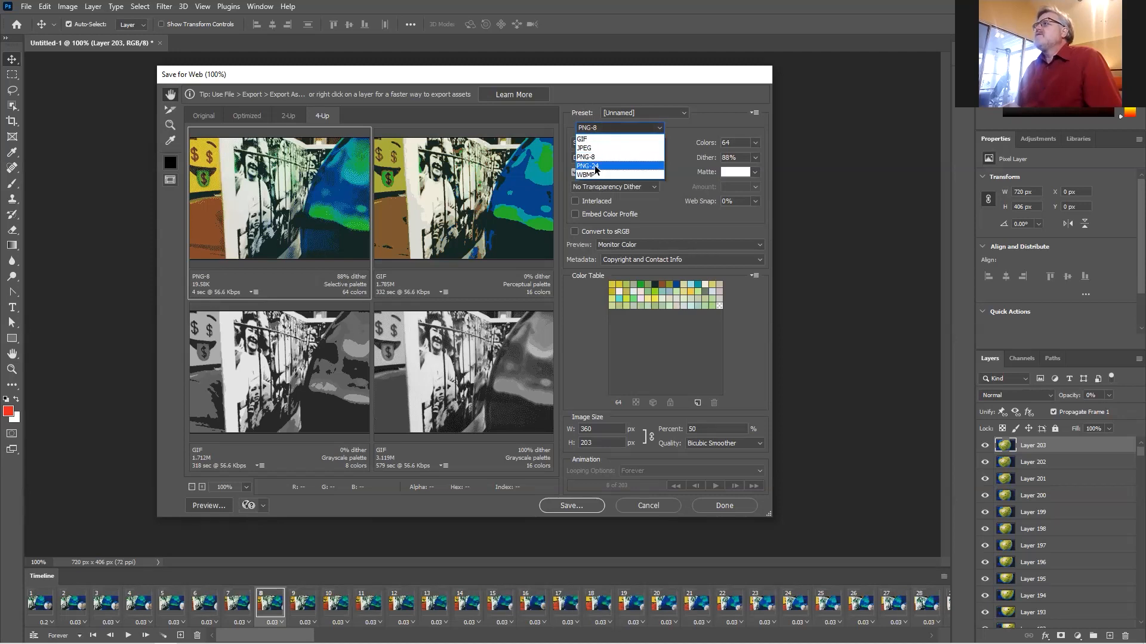
left_click(595, 169)
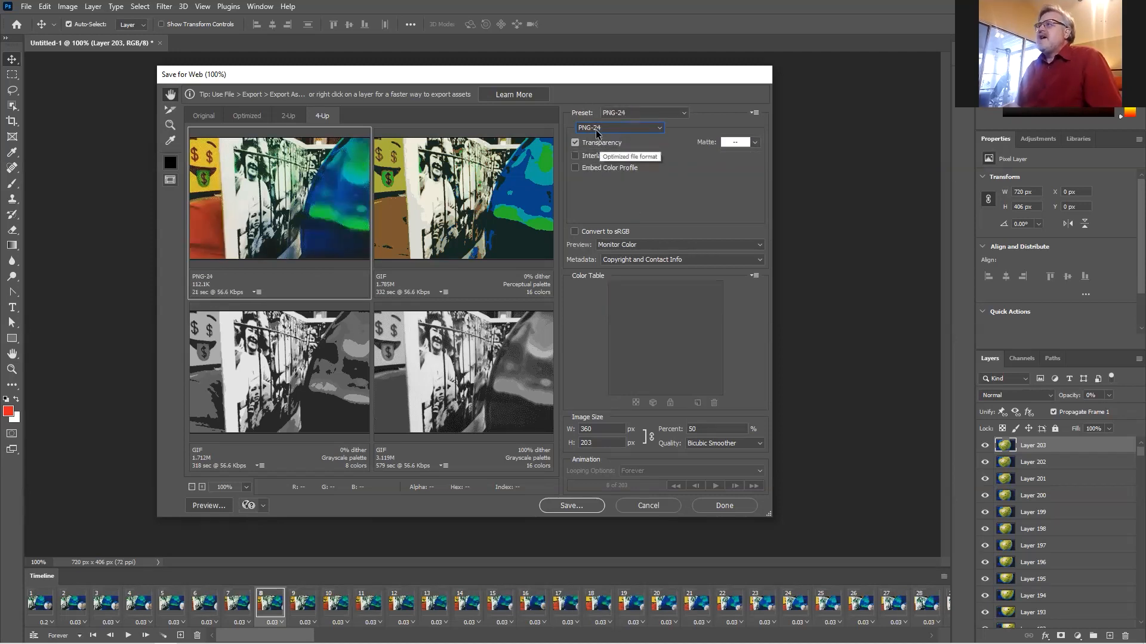
left_click(593, 128)
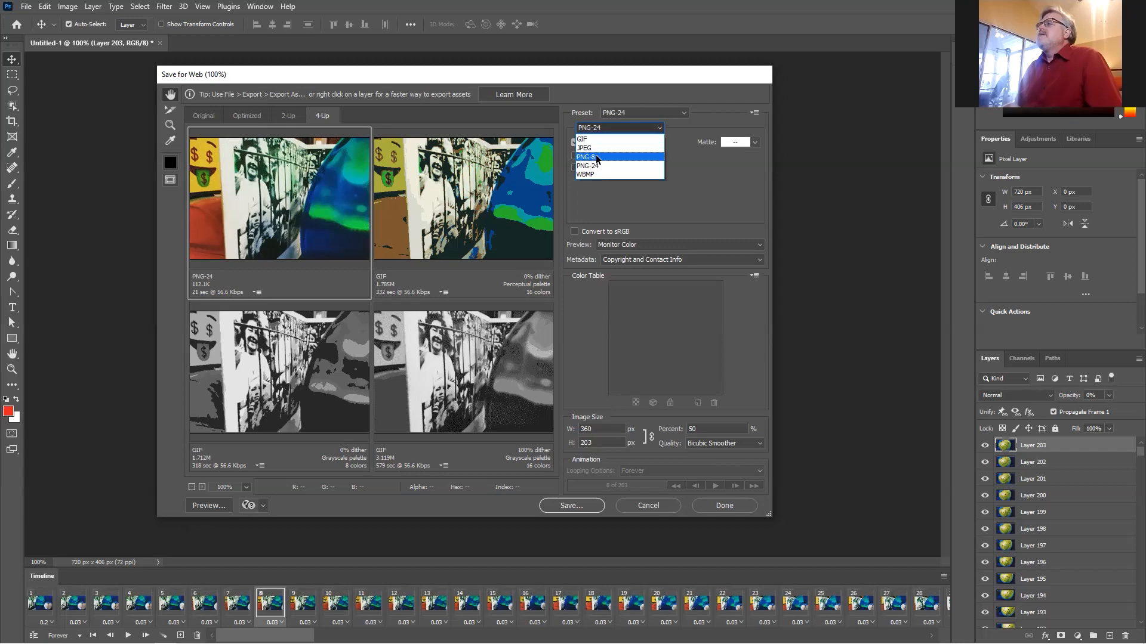
left_click(597, 158)
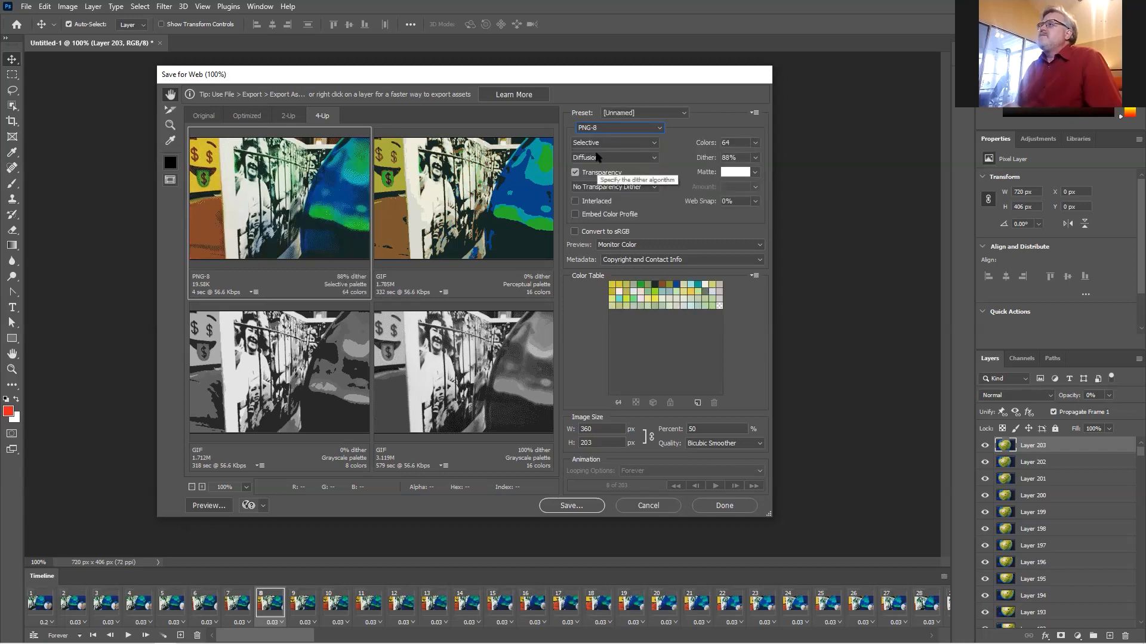
- Choose the 16-color Perceptual GIF version and preview the animation in the web browser
left_click(450, 219)
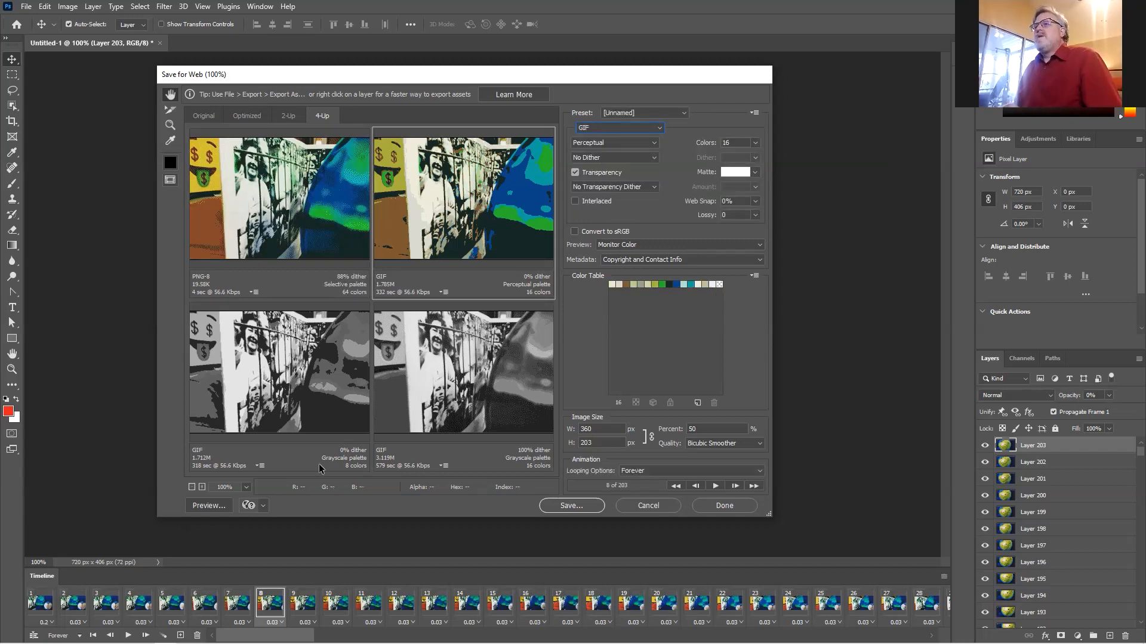
left_click(215, 507)
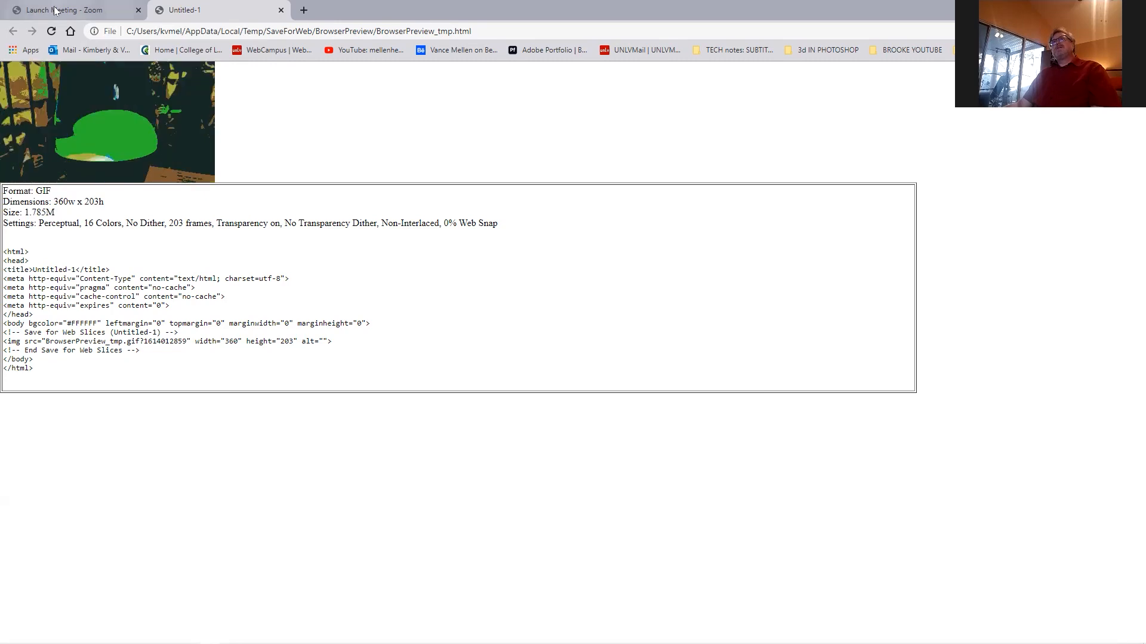
- Switch from the browser preview back to Photoshop and reposition the Save for Web dialog over the workspace
left_click(76, 13)
left_click(179, 12)
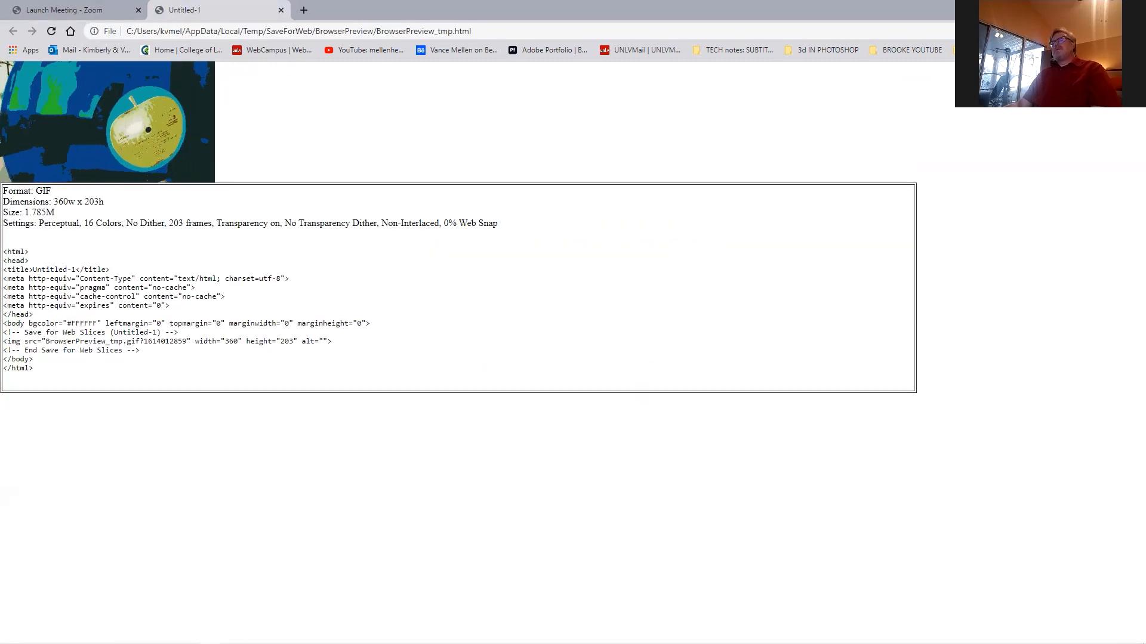
key("alt+Tab")
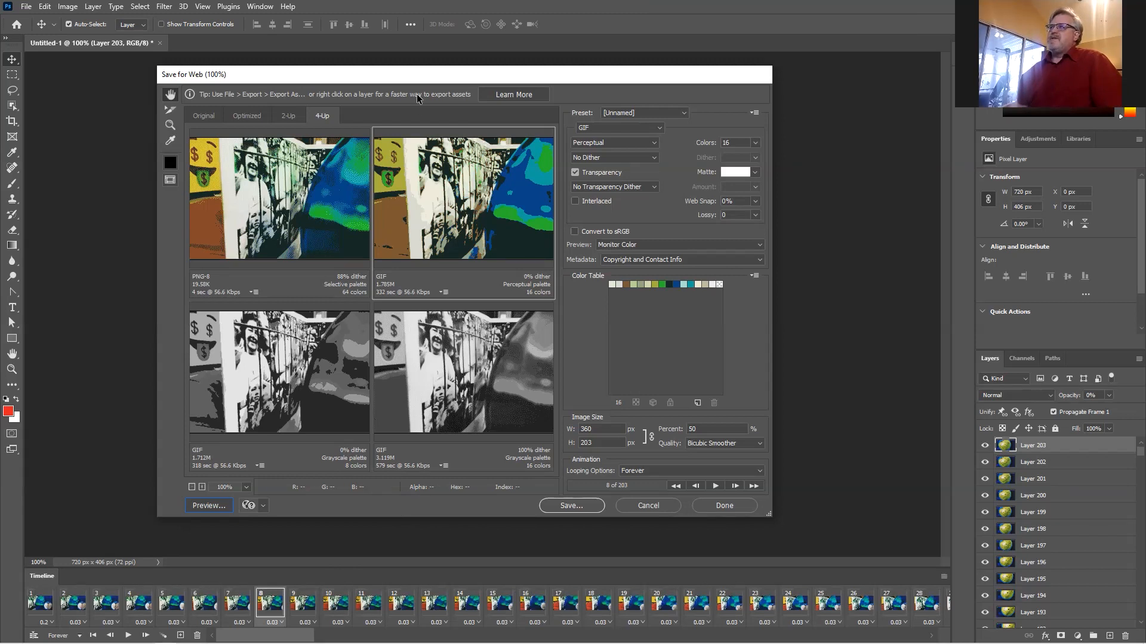
left_click_drag(413, 79, 454, 81)
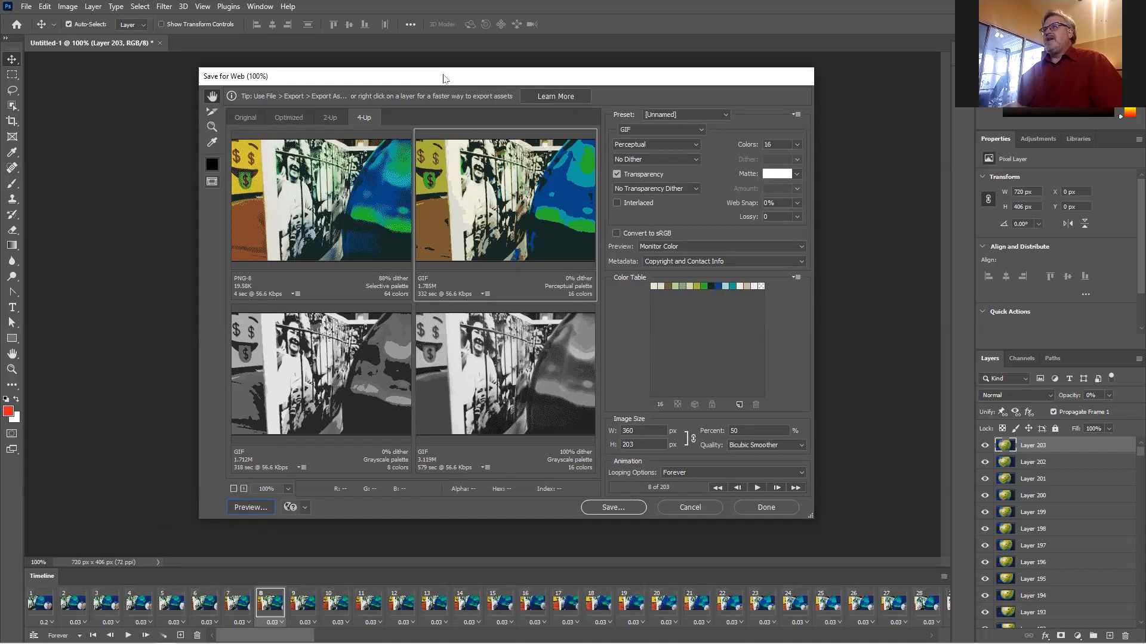
left_click_drag(440, 76, 433, 73)
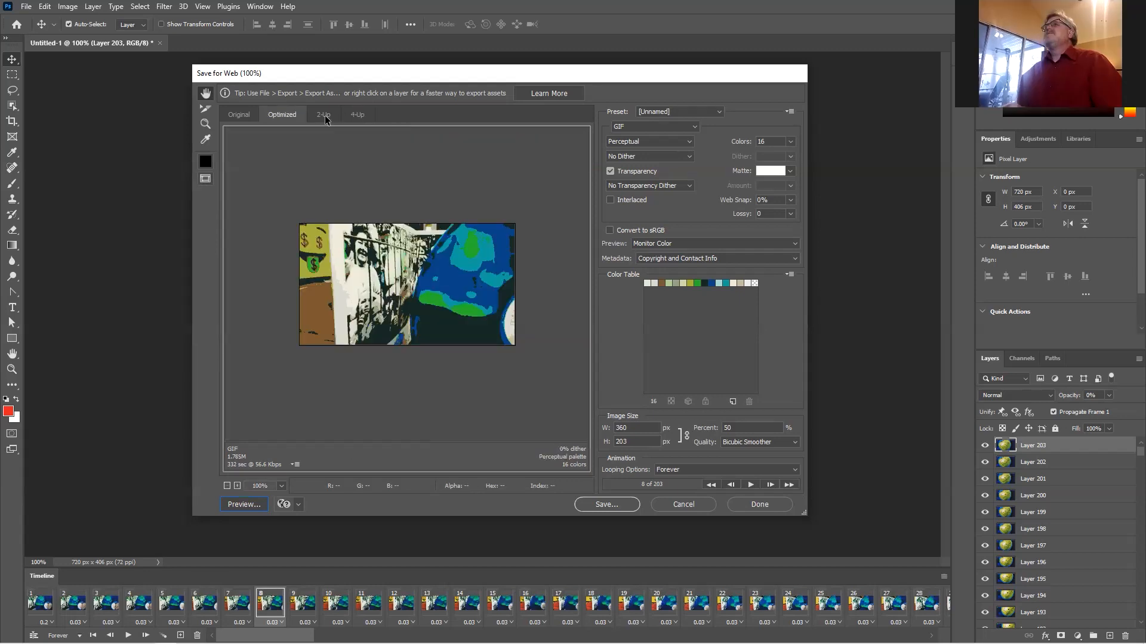
- Compare the original with the 8-color, undithered and dithered Perceptual GIF versions in the 4-Up view
left_click(512, 199)
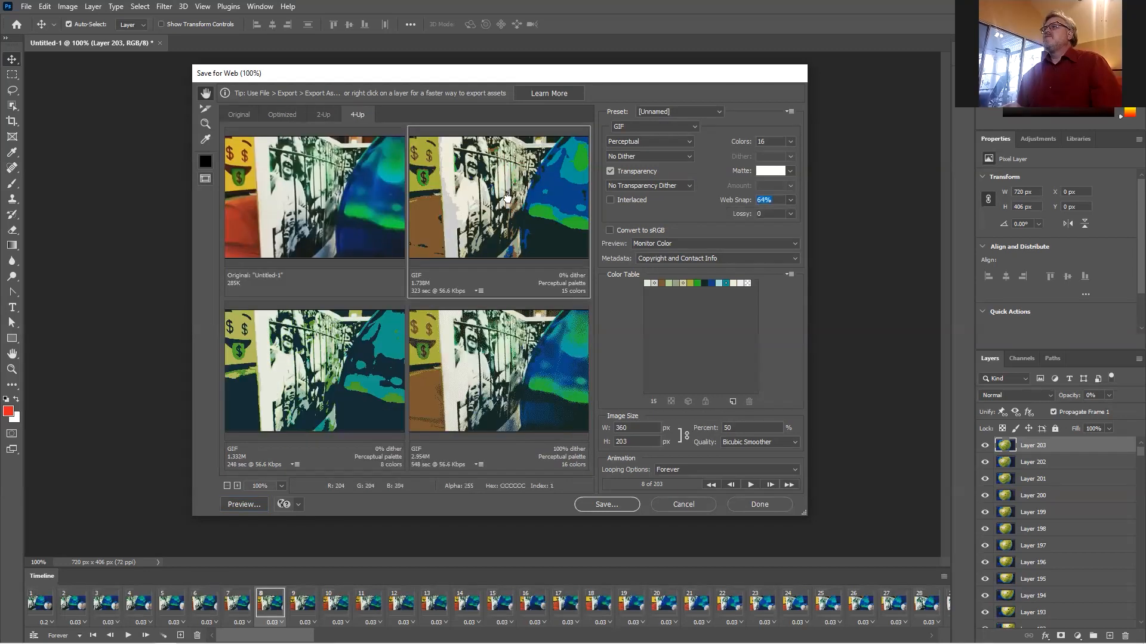
left_click(491, 369)
left_click(338, 375)
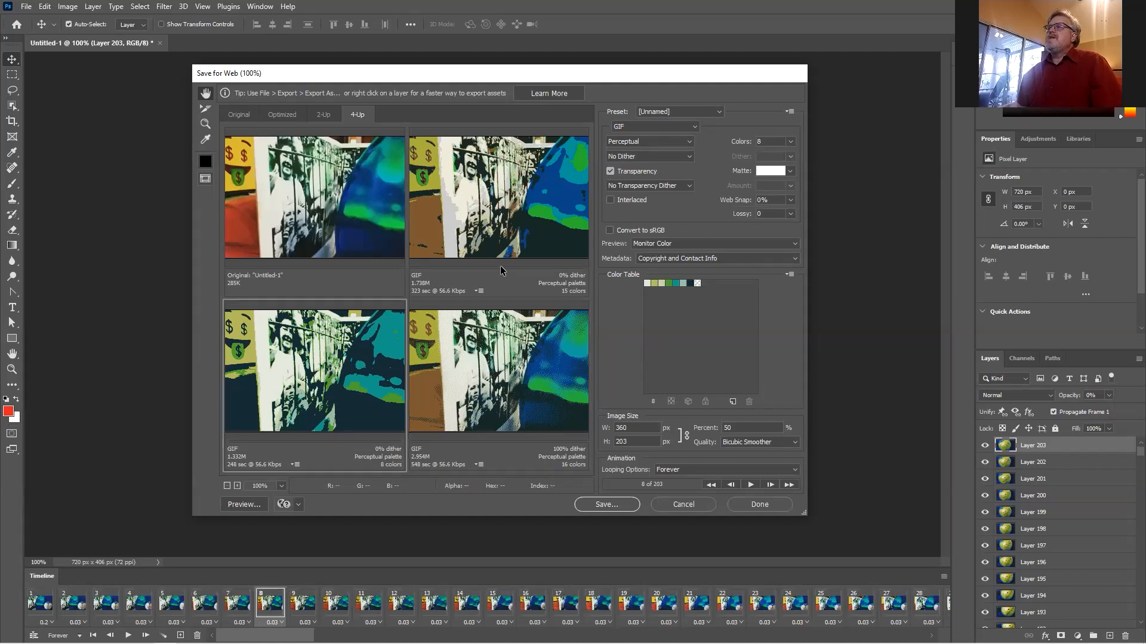
left_click(495, 227)
left_click(486, 381)
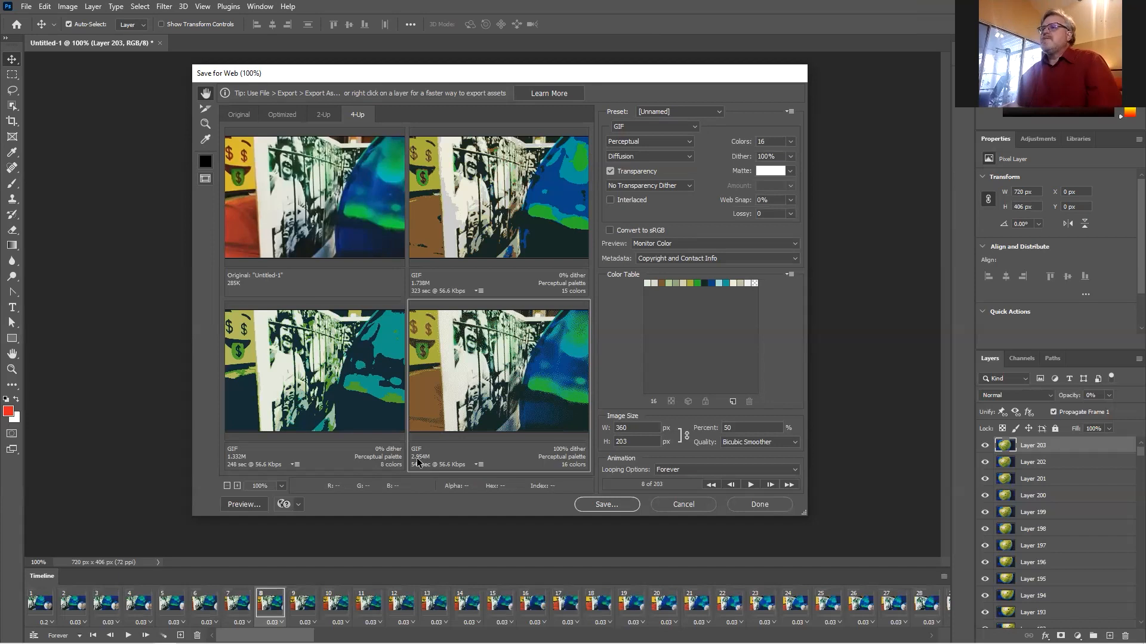
left_click(346, 375)
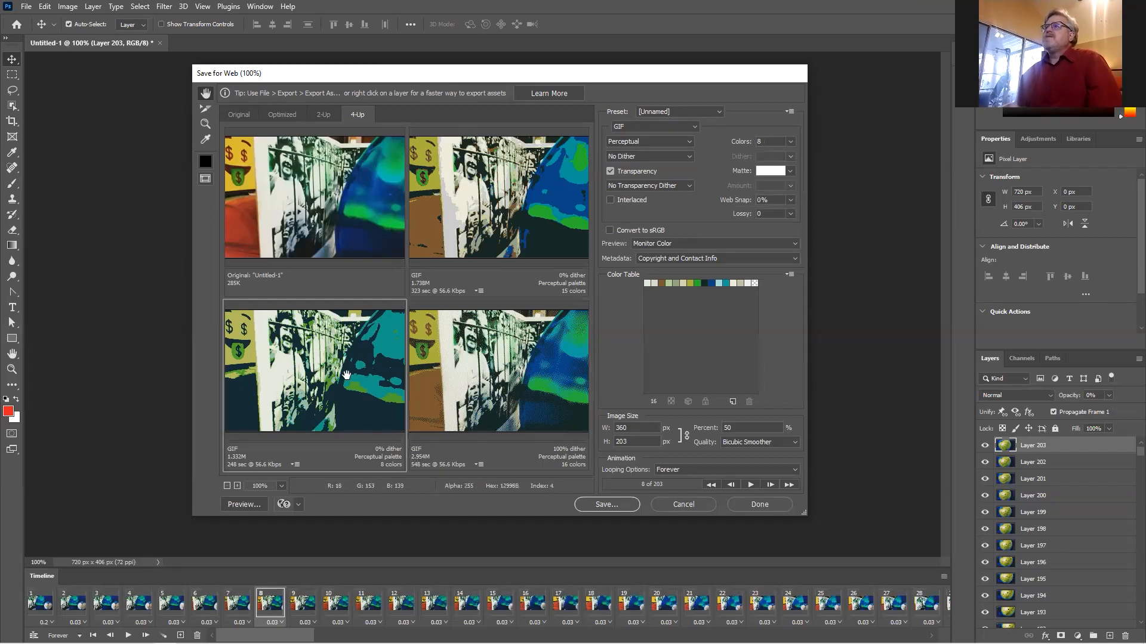
left_click(356, 196)
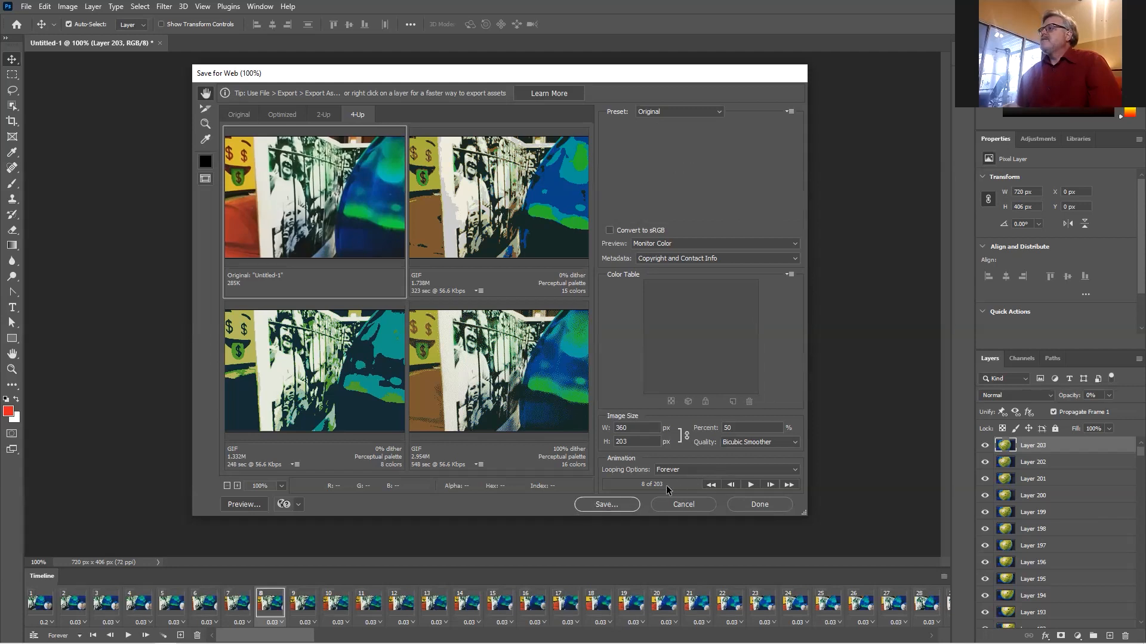
- Save the optimized animation to the Desktop as "beatles gif" with the Images Only format
left_click(600, 504)
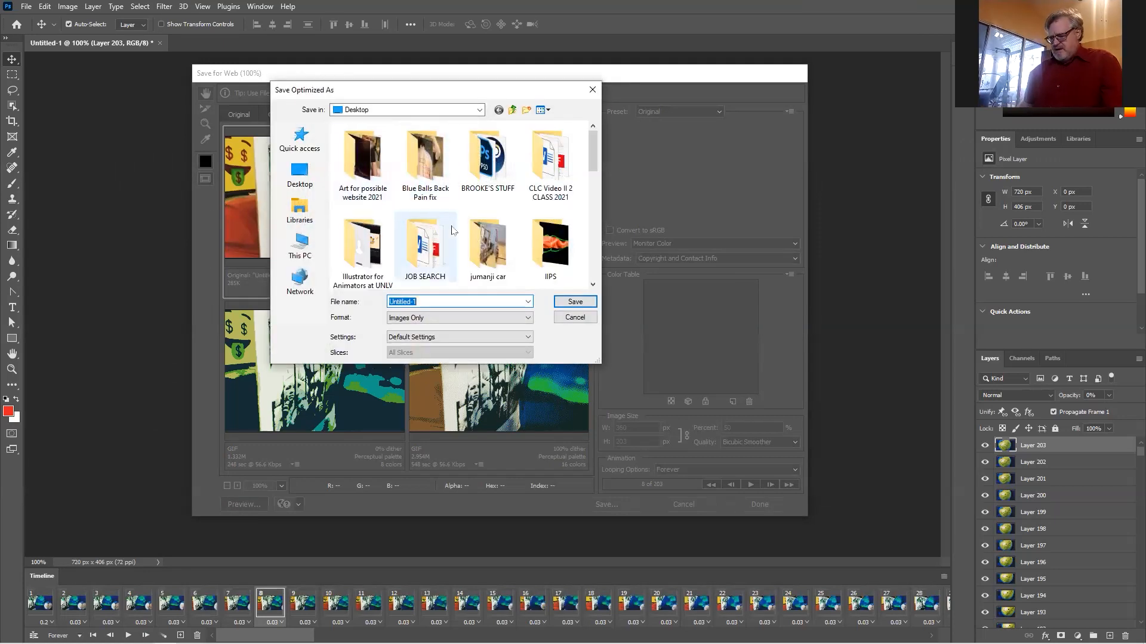
type("beatles gi")
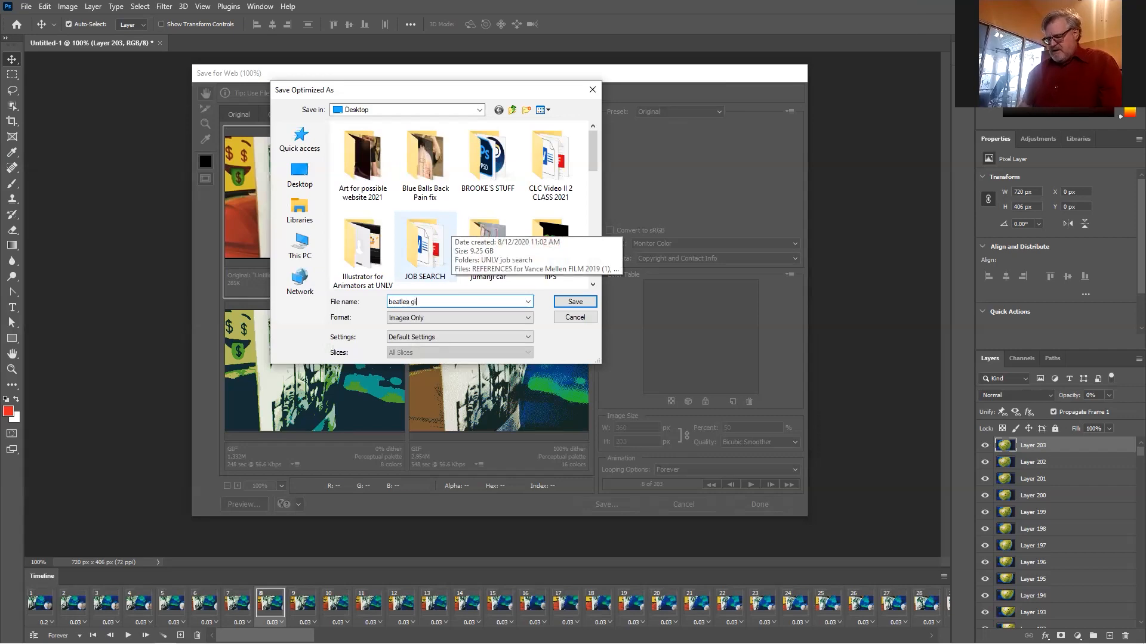
key("Return")
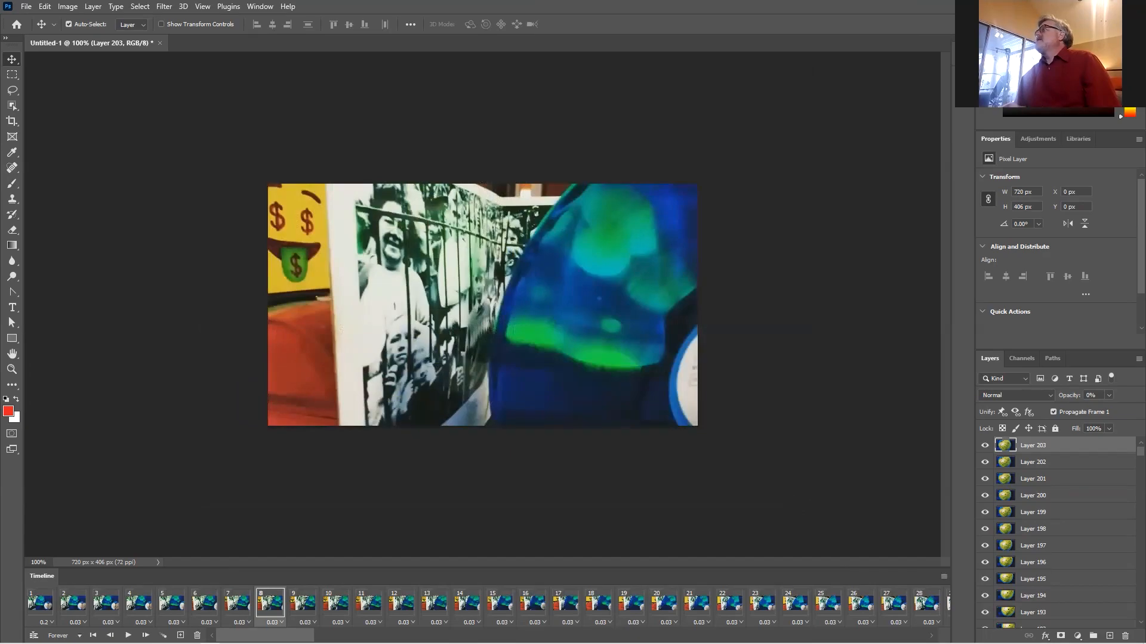
- Show the desktop, move the beatles-gif file to an empty spot, and check the file's properties
key("super+d")
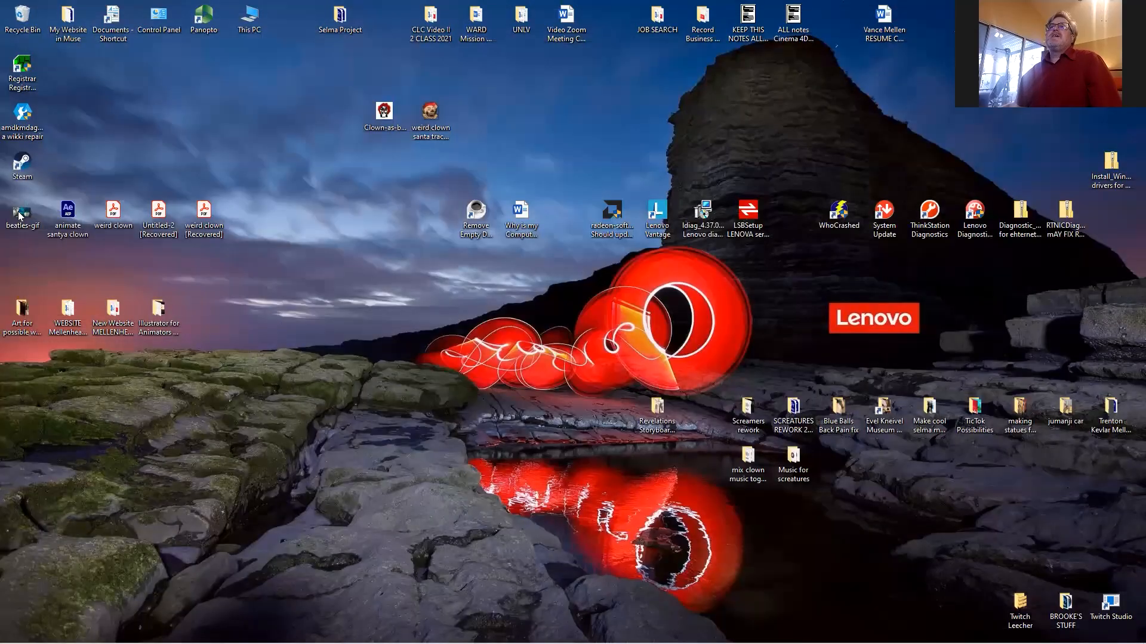
left_click_drag(21, 209, 178, 146)
right_click(168, 114)
left_click(163, 114)
right_click(164, 117)
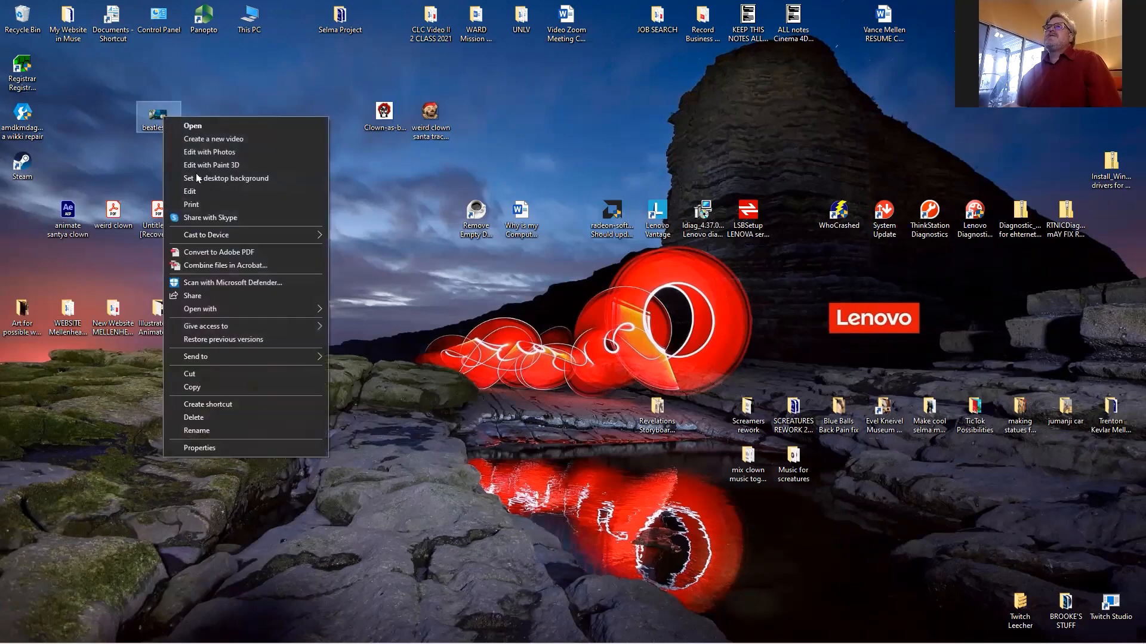
left_click(220, 448)
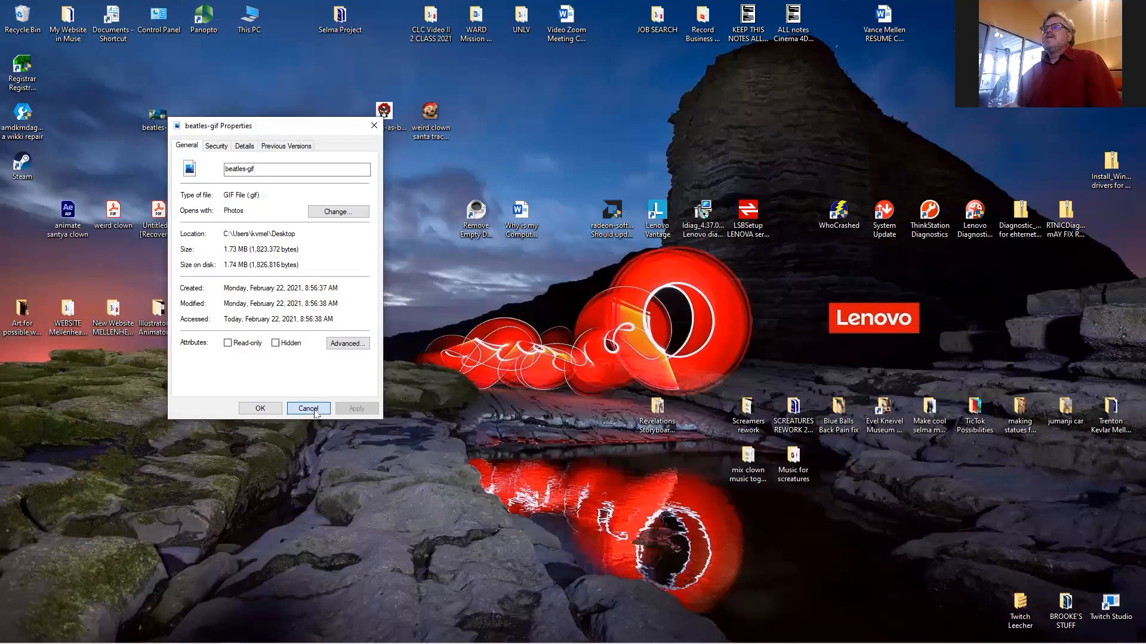
- Open beatles-gif with Internet Explorer, and move the beatles2 file beside it on the desktop and open that too
double_click(155, 113)
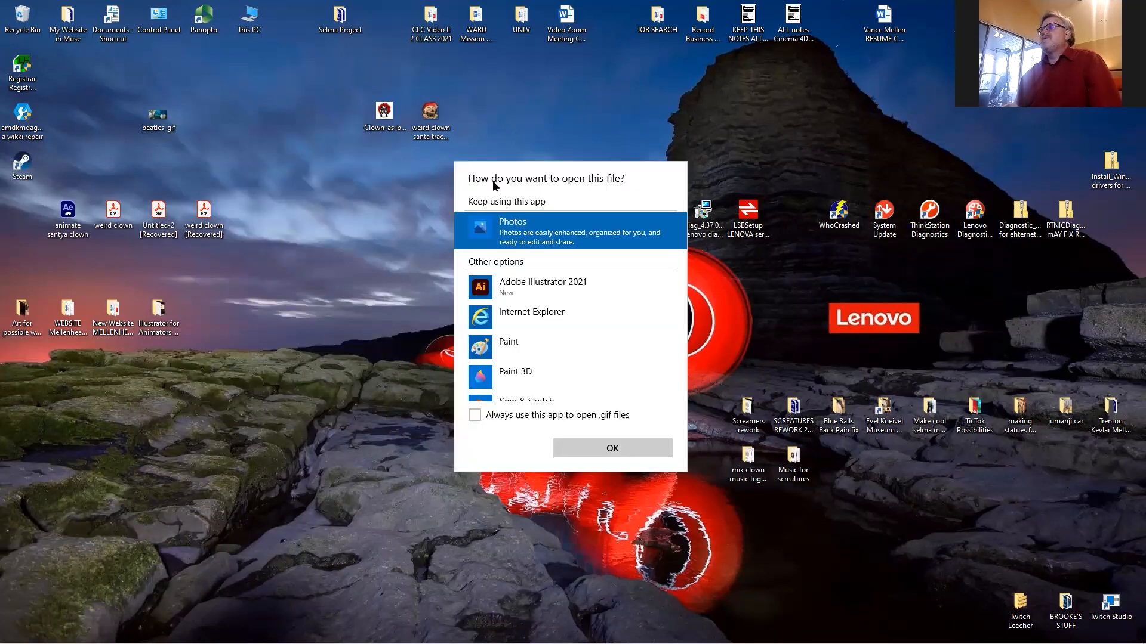
left_click(486, 319)
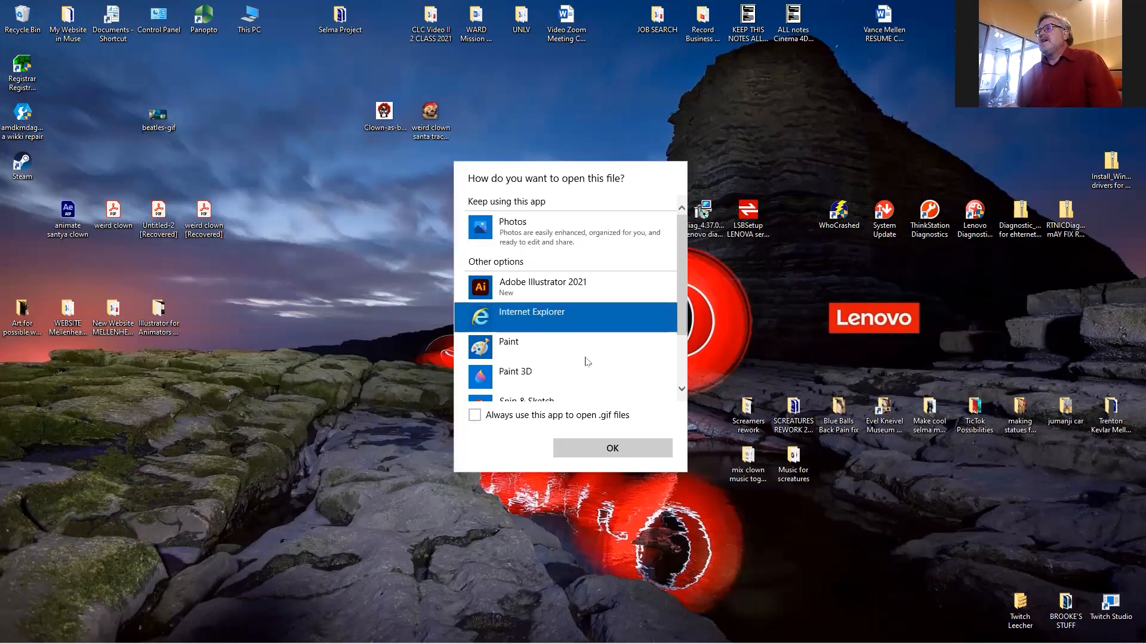
left_click(589, 449)
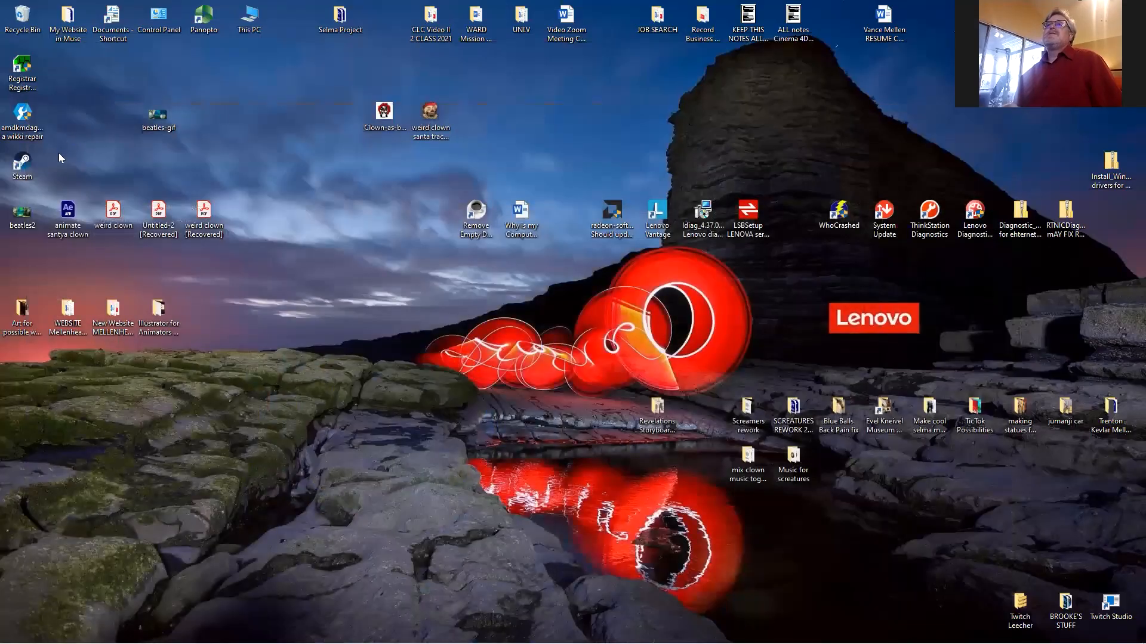
left_click_drag(22, 213, 240, 120)
double_click(240, 119)
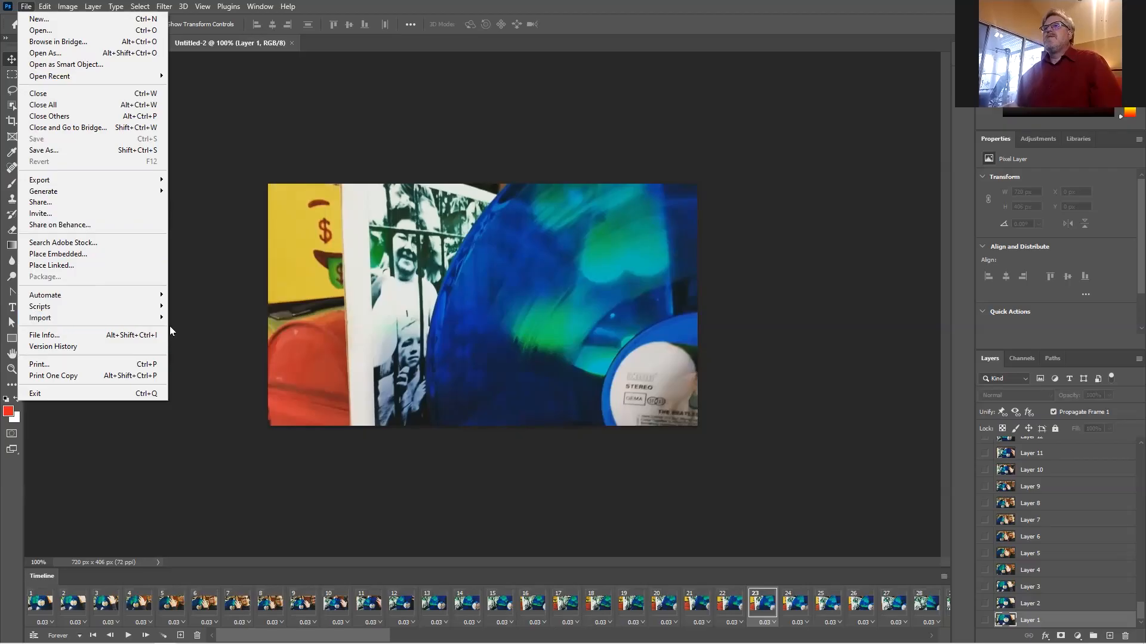
- Import VID_27610914_163649_139 as a frame animation, trimming off the beginning of the video and limiting the import to every 8 frames
left_click(181, 330)
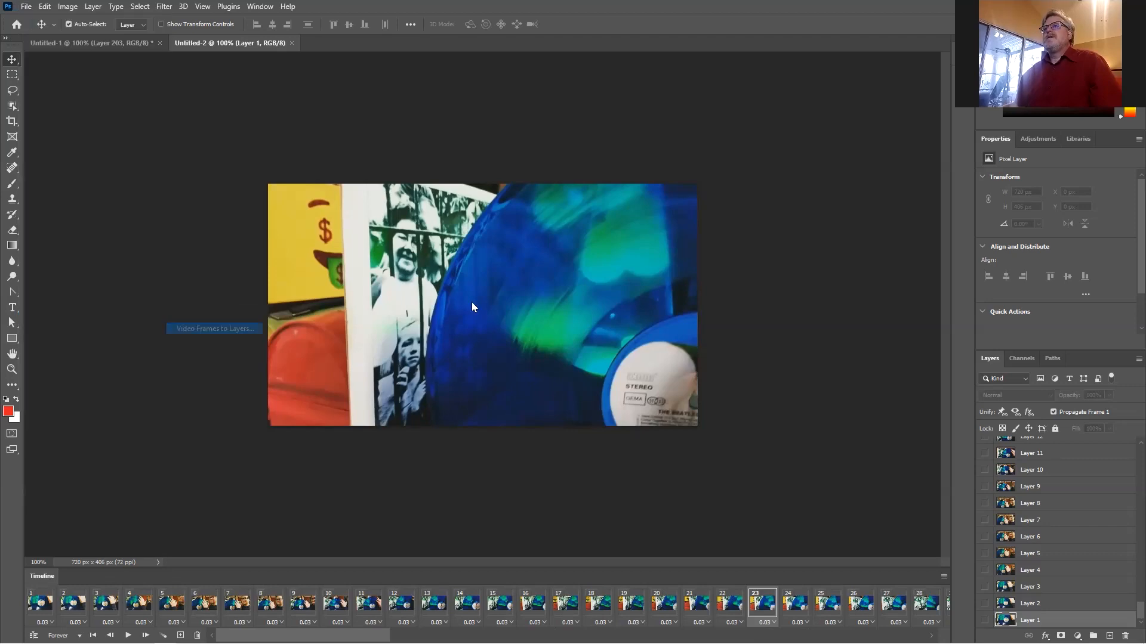
scroll(295, 187, "down", 1)
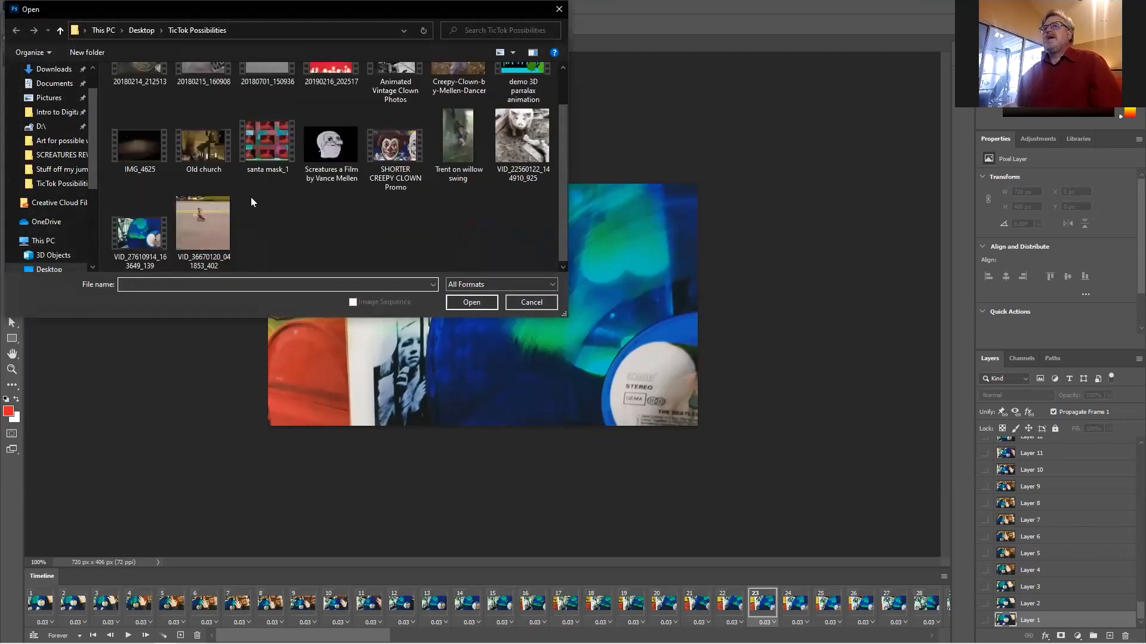
left_click(140, 229)
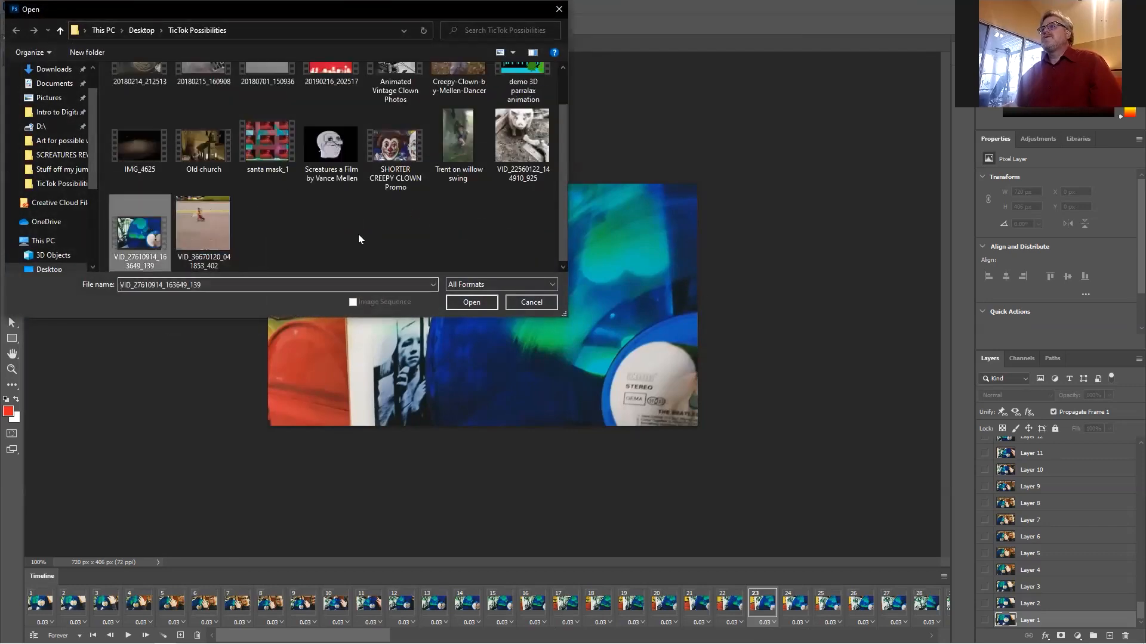
left_click(470, 302)
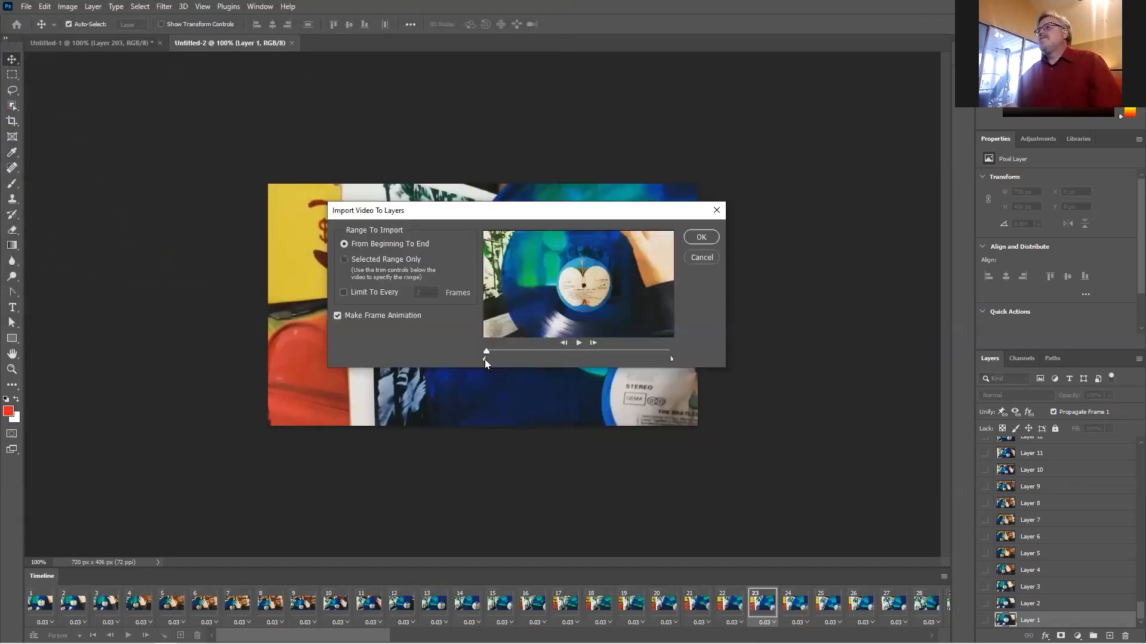
left_click_drag(483, 360, 538, 371)
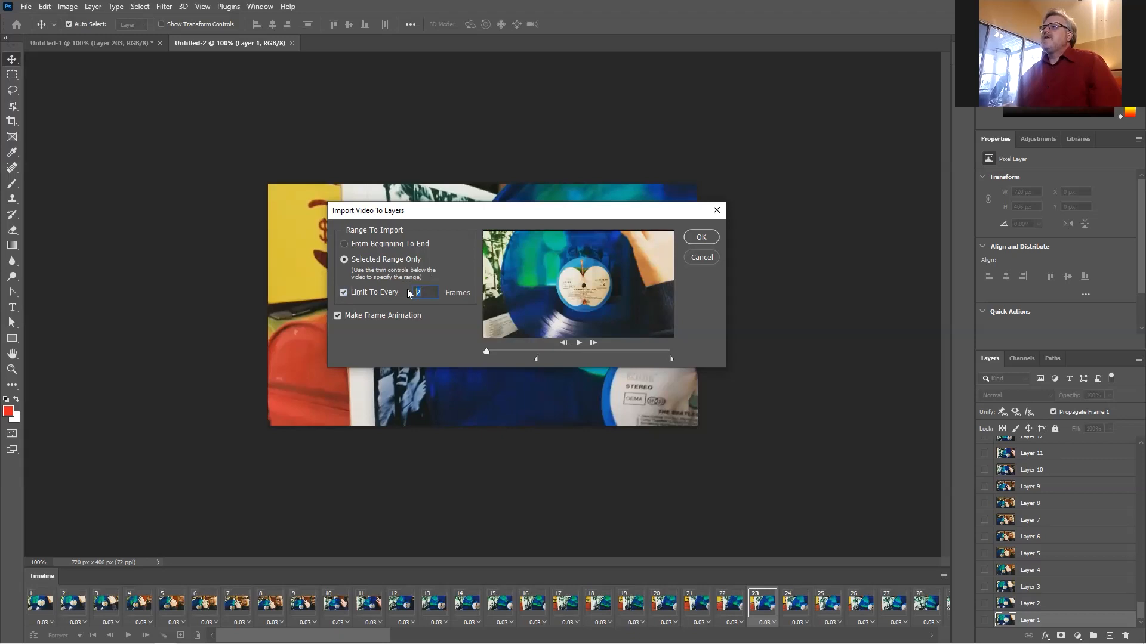
type("8")
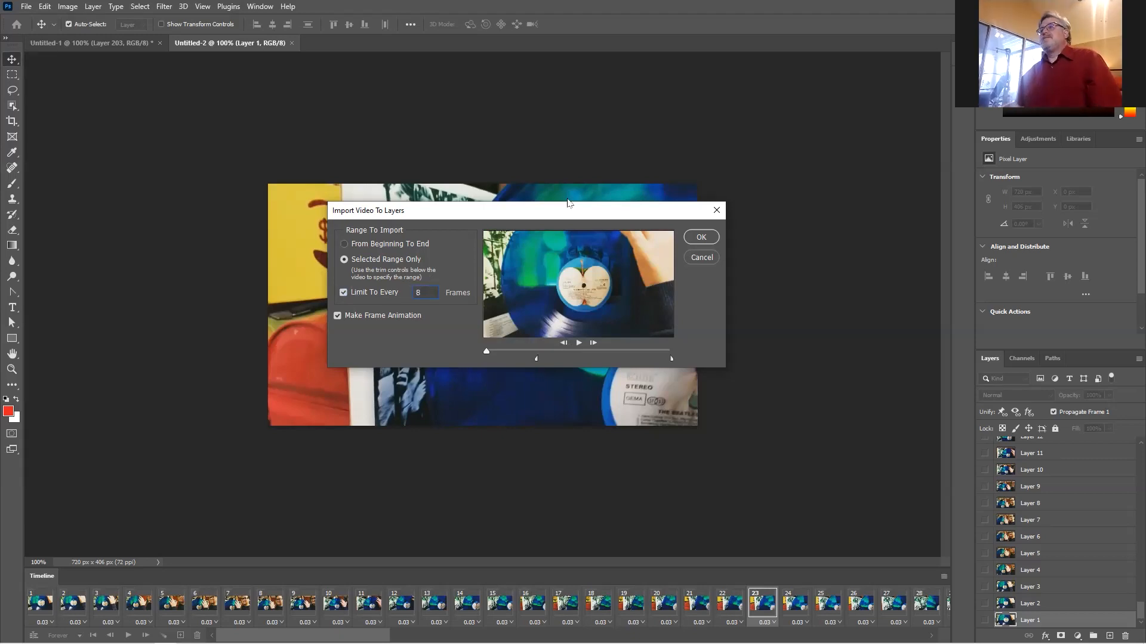
left_click(703, 238)
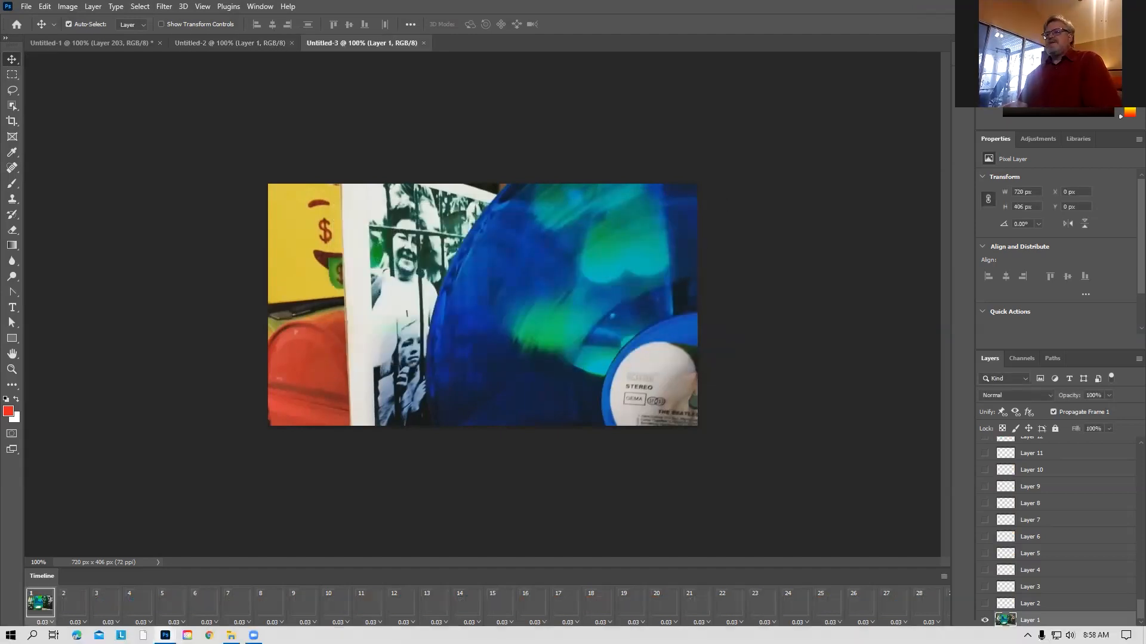
- Play the newly imported frame animation in the timeline and stop the playback
left_click_drag(332, 635, 152, 633)
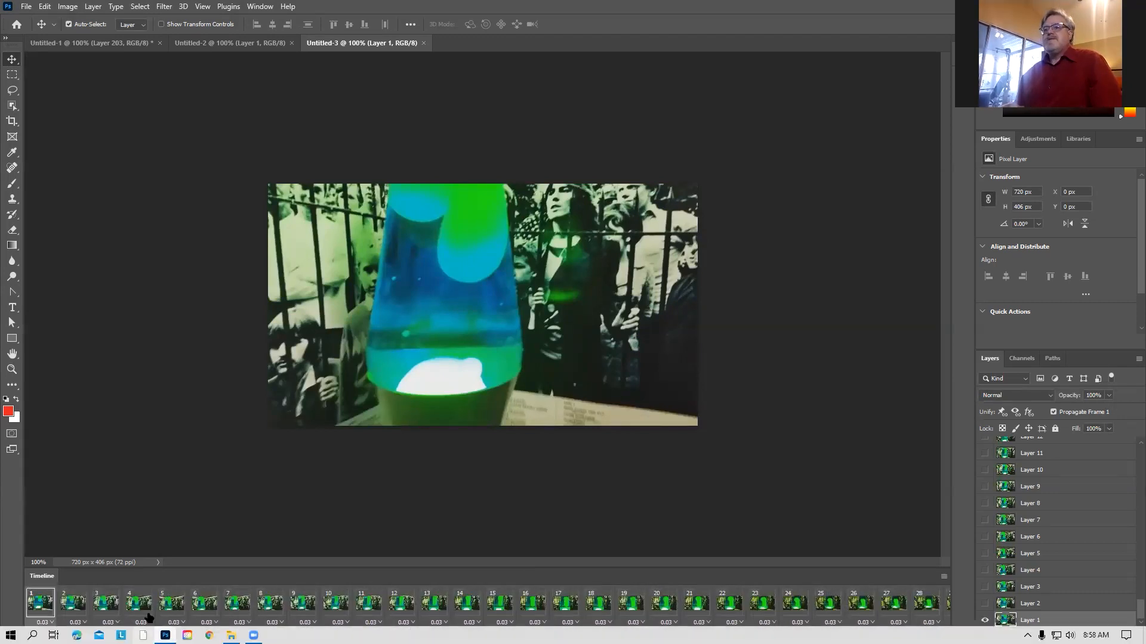
key("space")
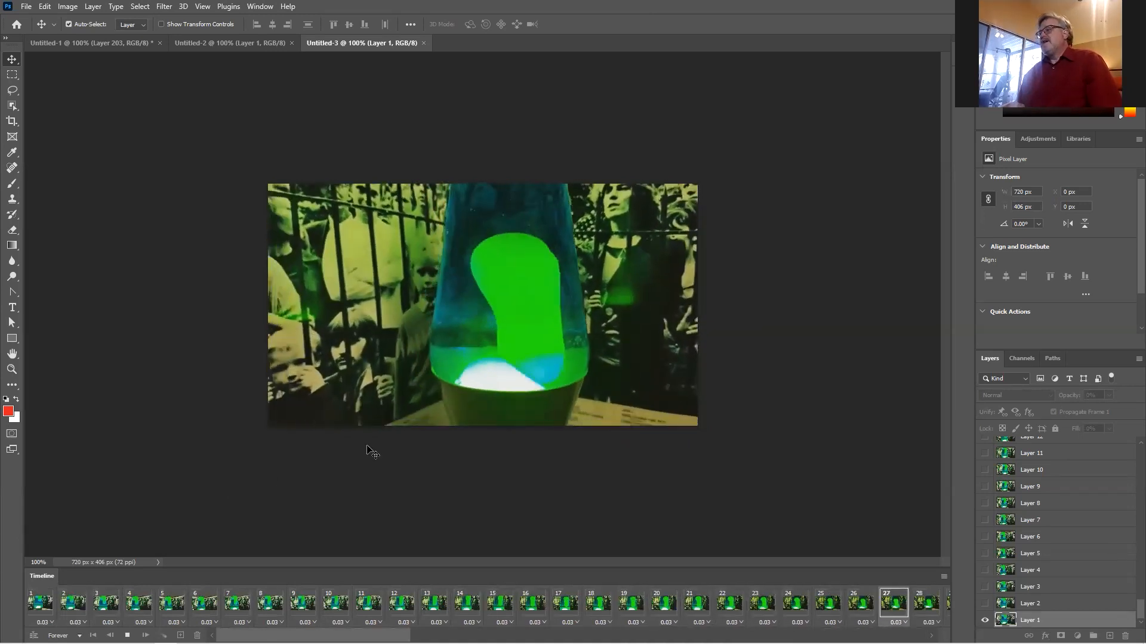
key("space")
- Set the delay of the animation's last frame, frame 103, to 5.0 seconds
scroll(487, 602, "right", 10)
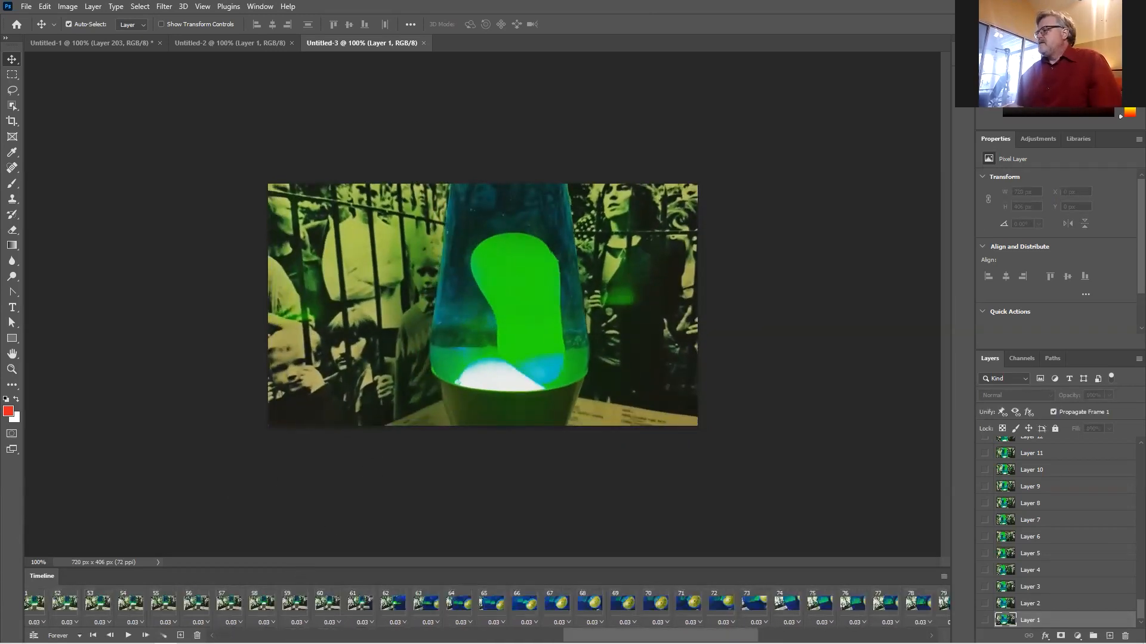
left_click(933, 604)
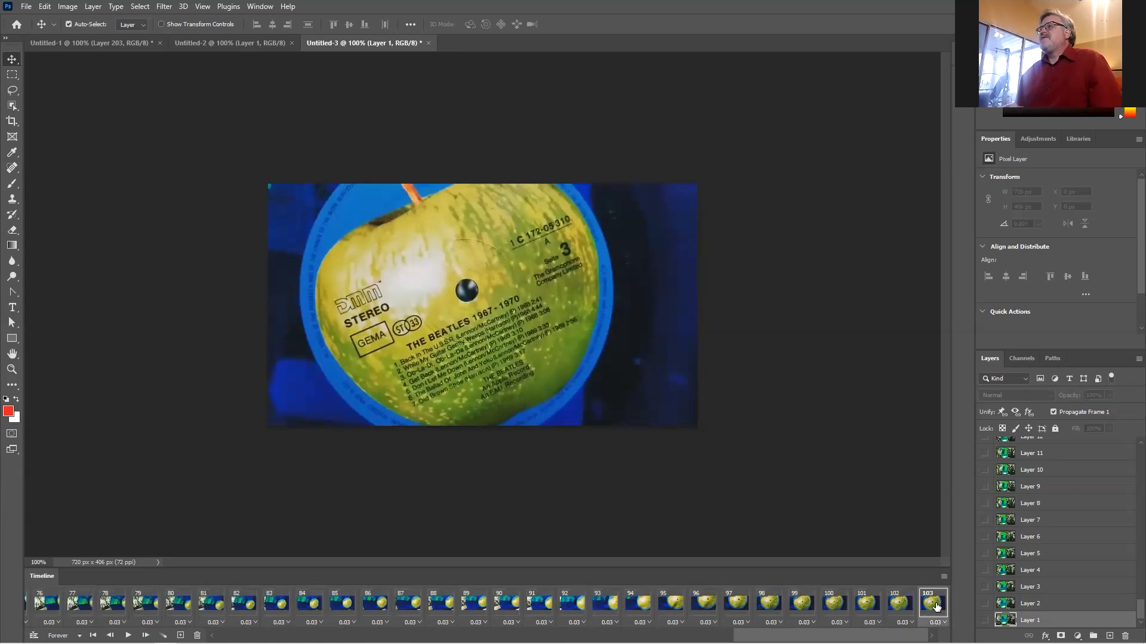
left_click(944, 623)
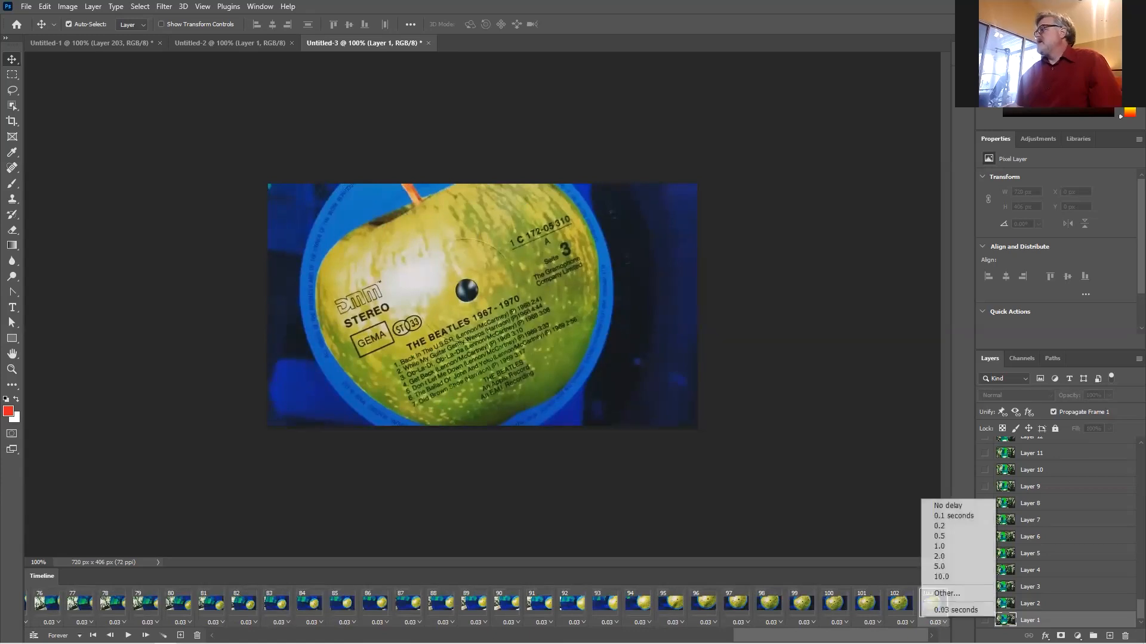
left_click(951, 568)
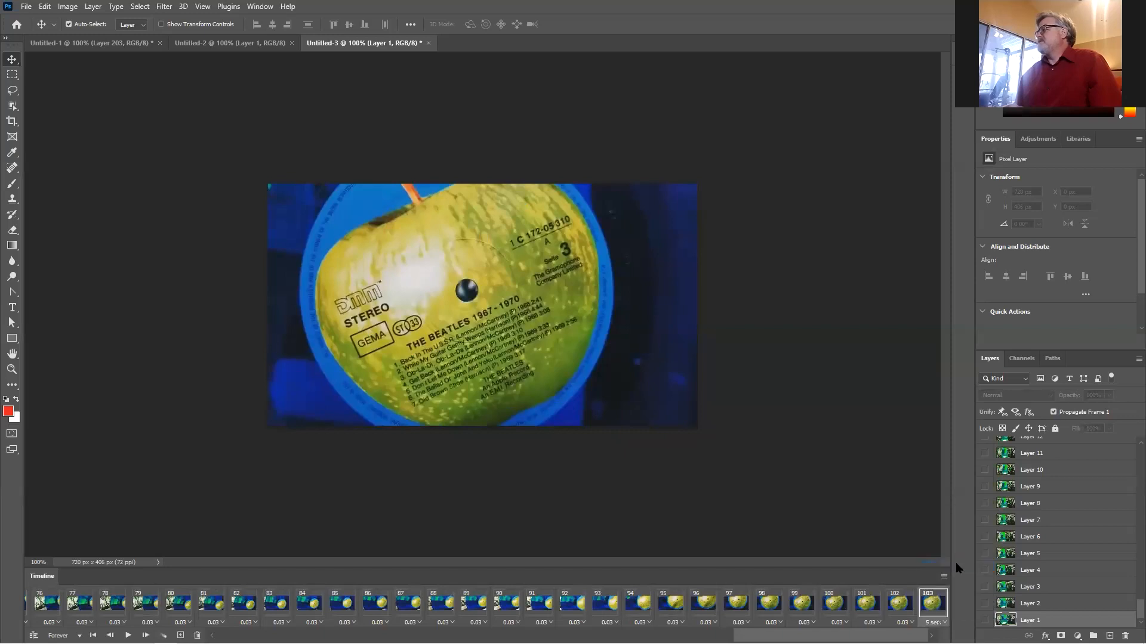
- Open the 103-frame animation for export in Save for Web (Legacy)
left_click(27, 8)
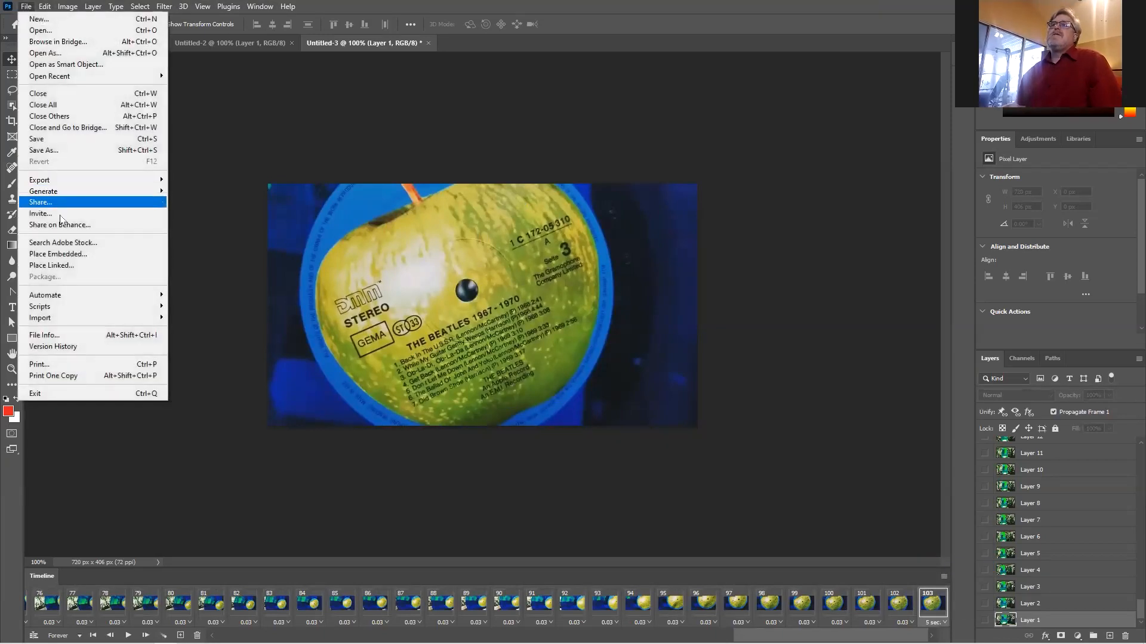
mouse_move(49, 183)
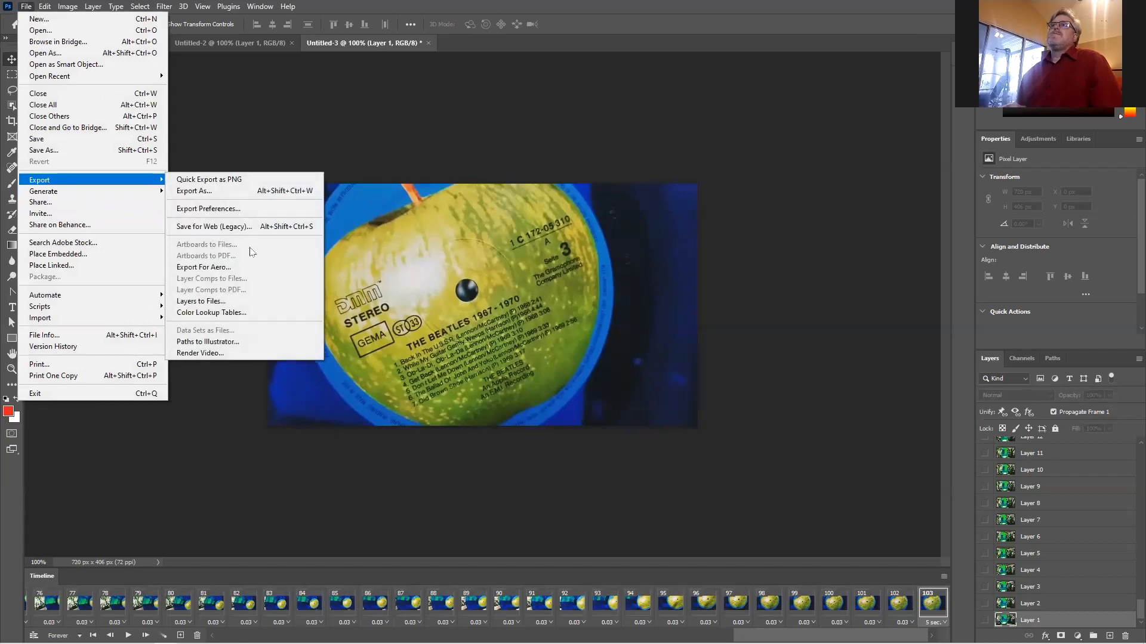
left_click(205, 227)
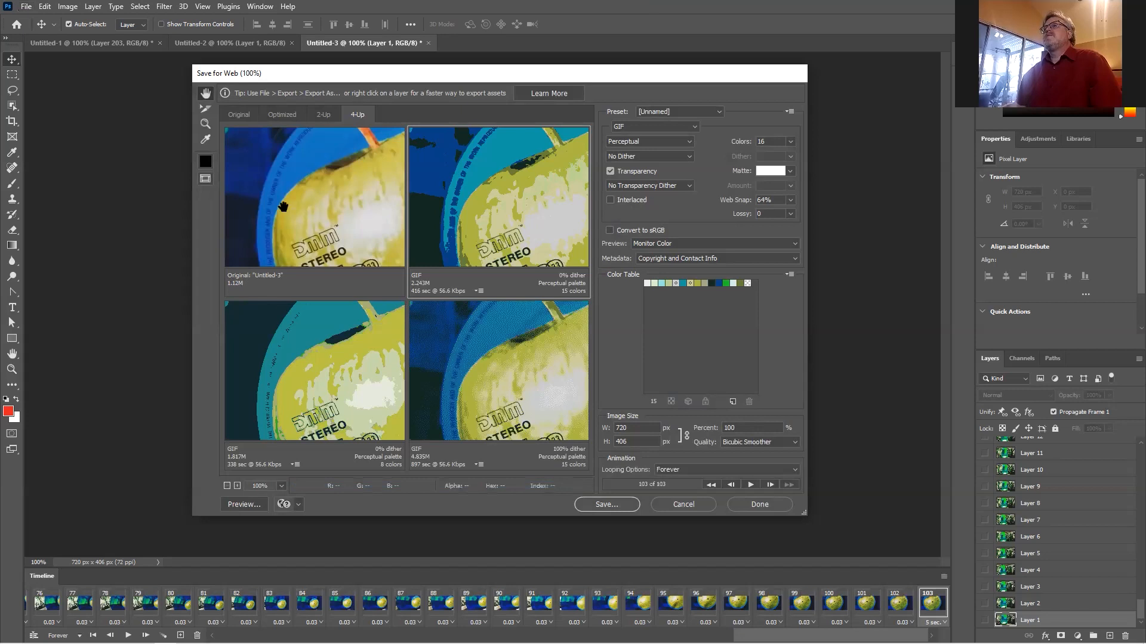
- Compare the original with the four preview versions and select the 8-color GIF version for adjustment
left_click(230, 116)
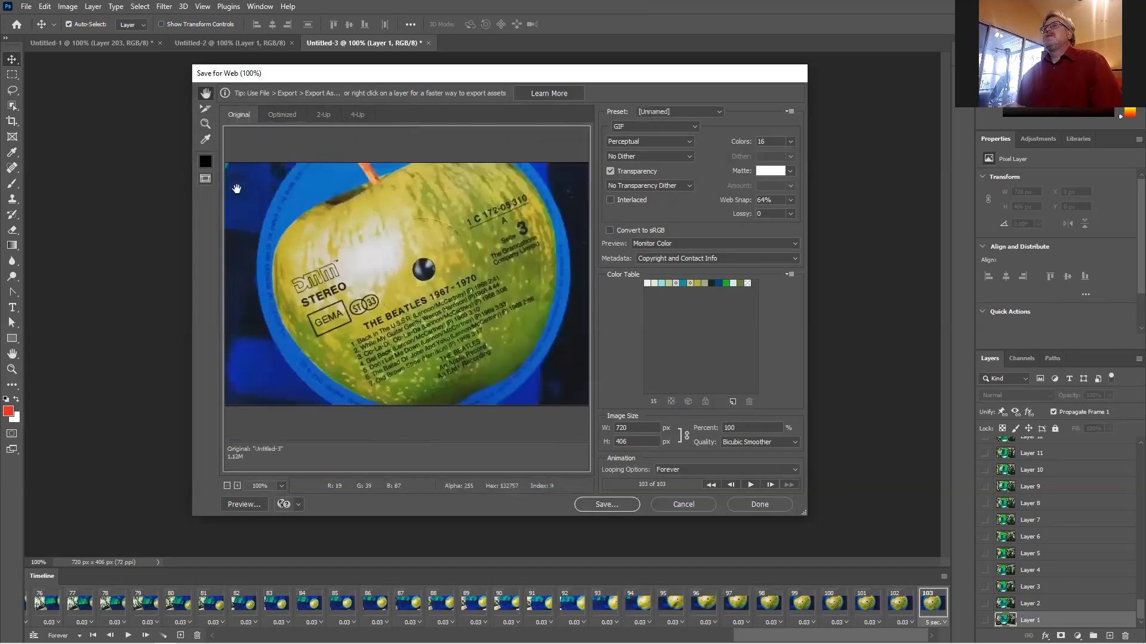
left_click(350, 117)
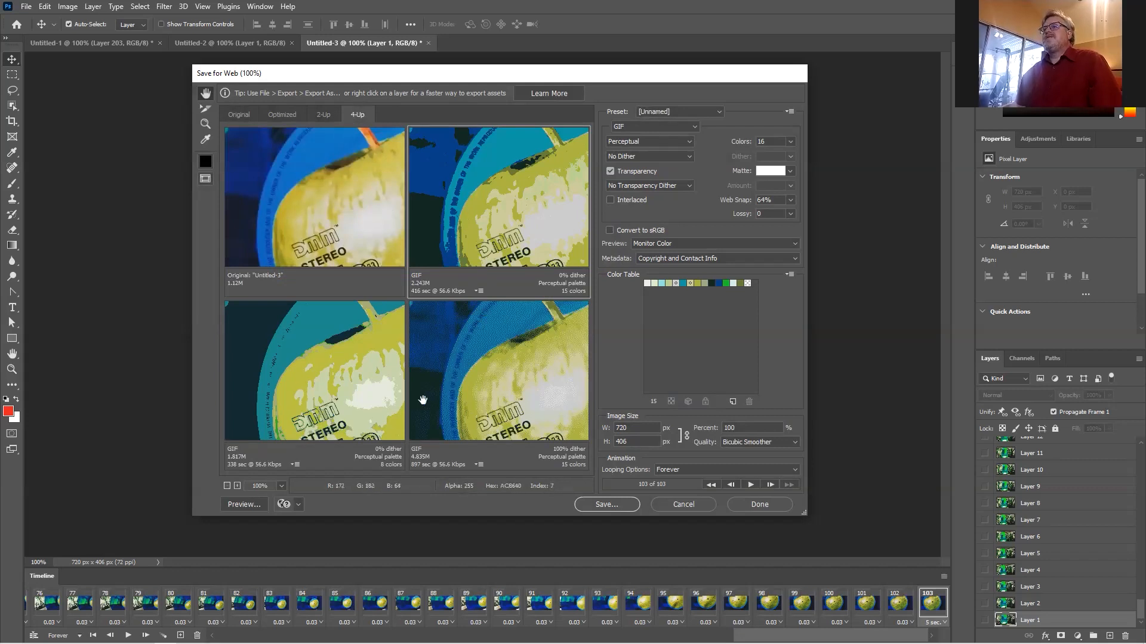
left_click(373, 390)
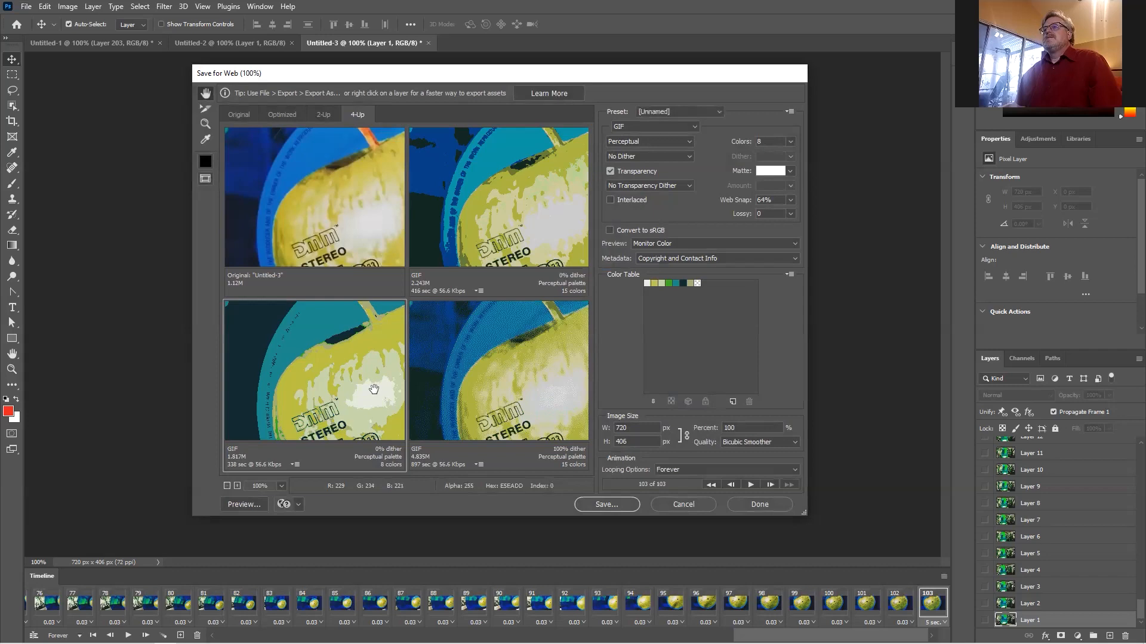
left_click(226, 487)
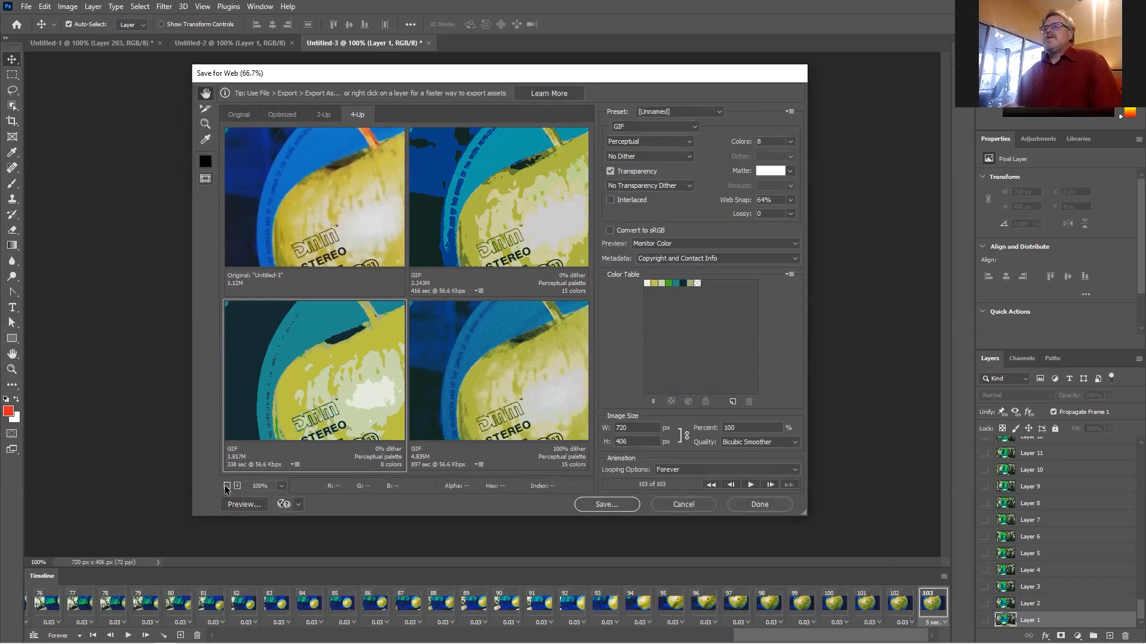
left_click(226, 487)
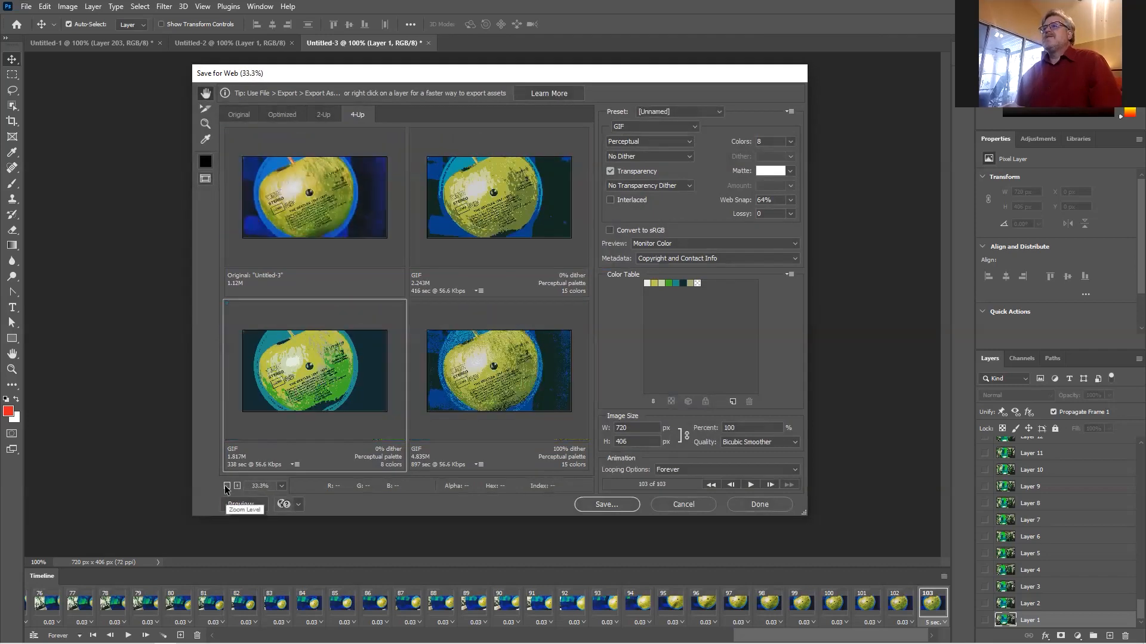
left_click(237, 486)
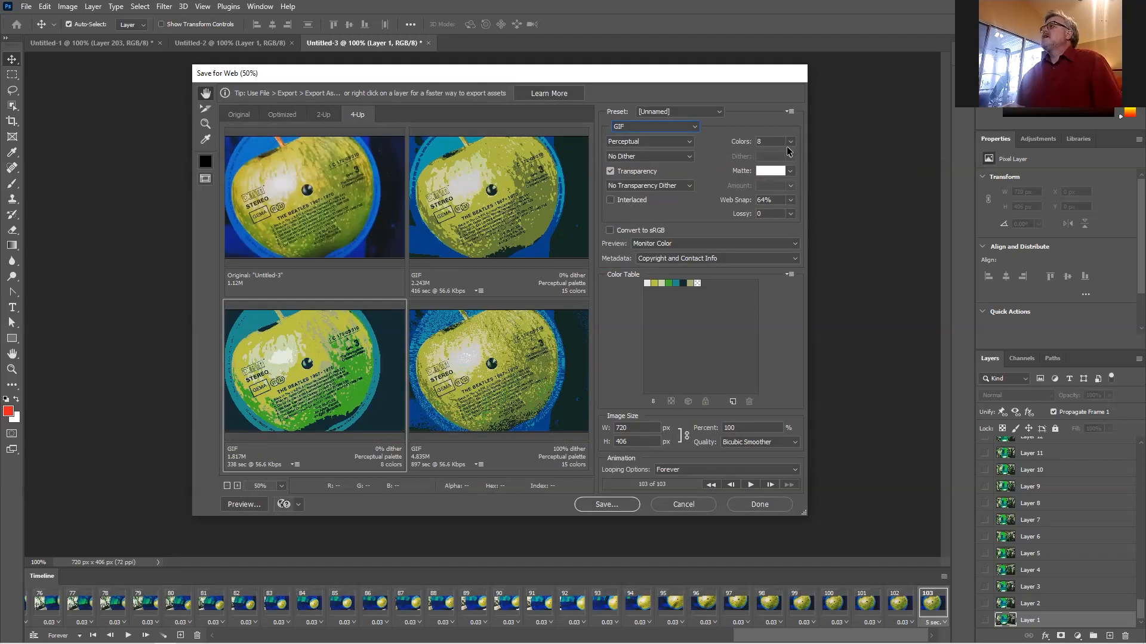
- Give the selected GIF version an Adaptive palette, Diffusion dithering and 16 colors
left_click(655, 142)
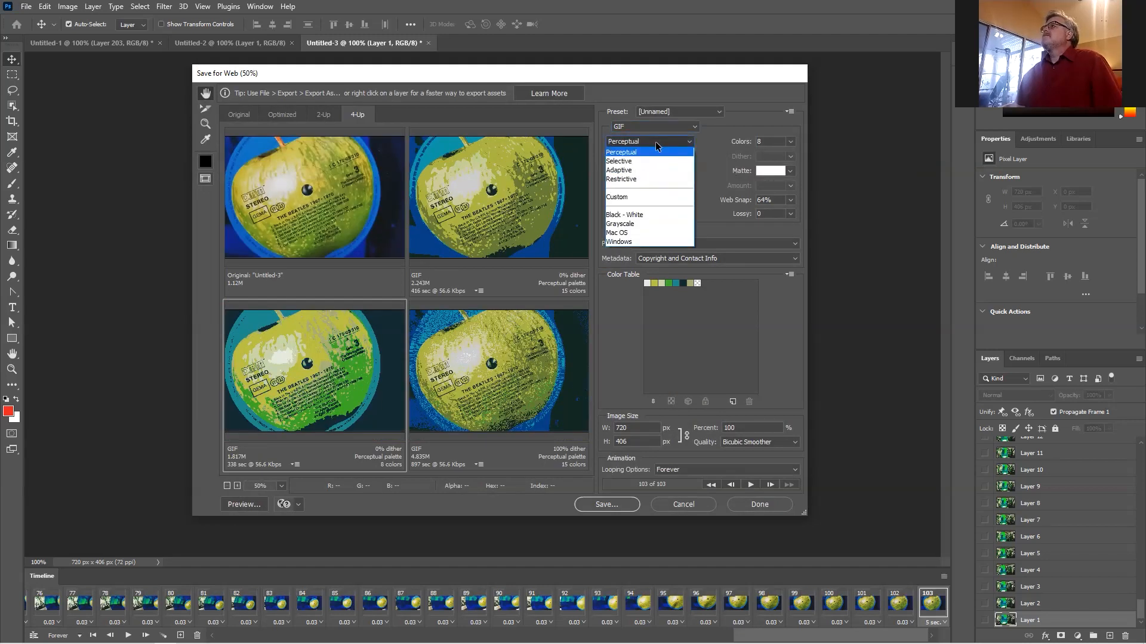
left_click(638, 170)
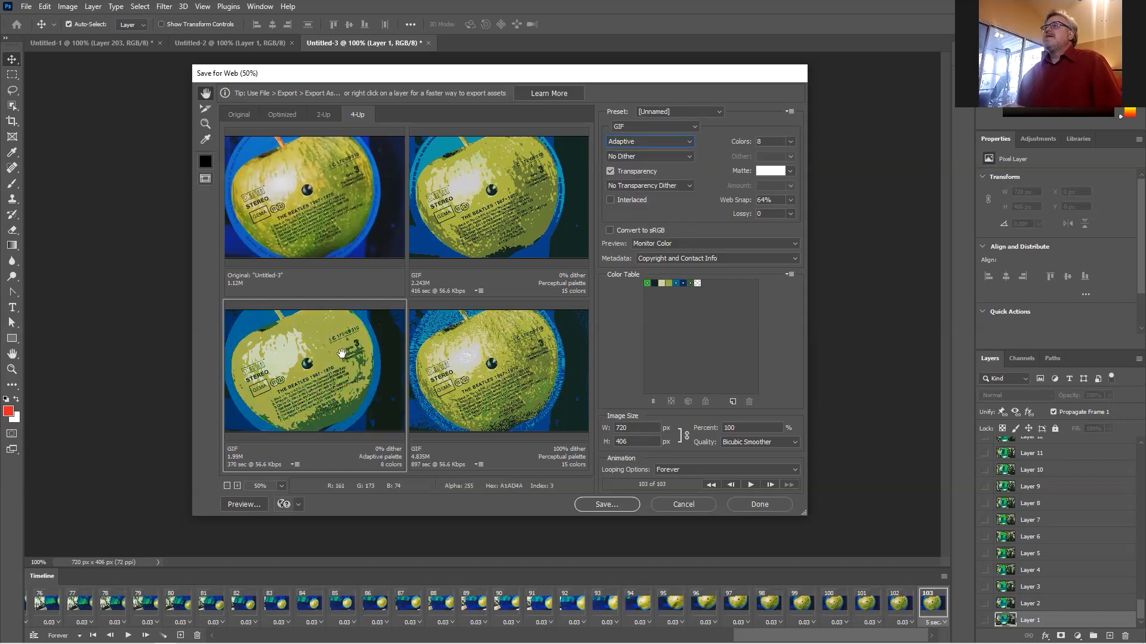
left_click(686, 157)
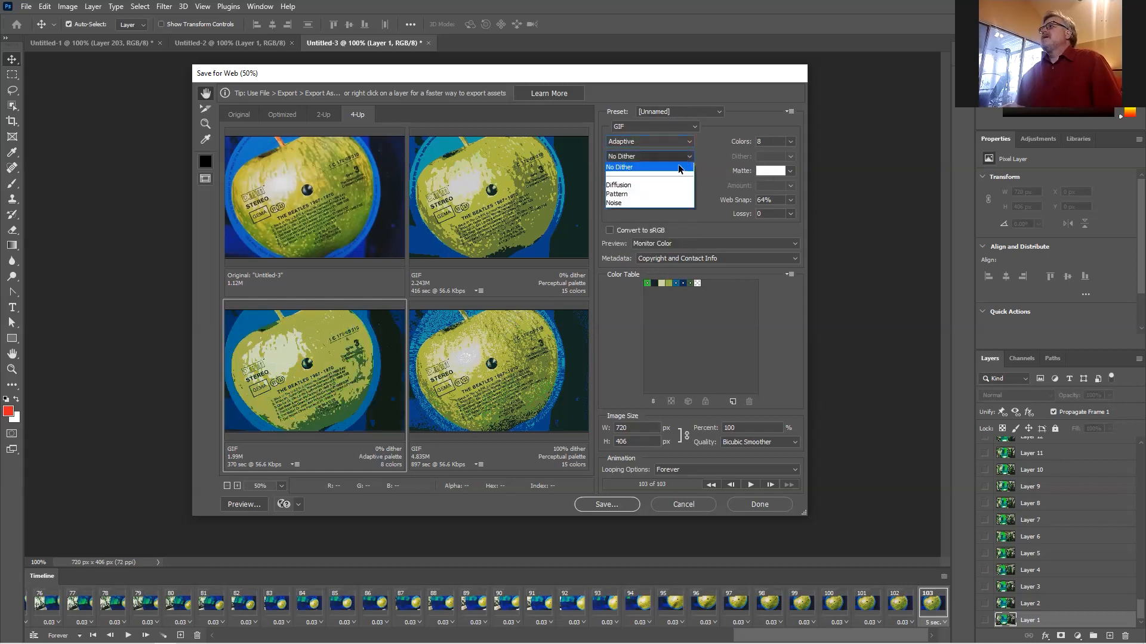
left_click(669, 188)
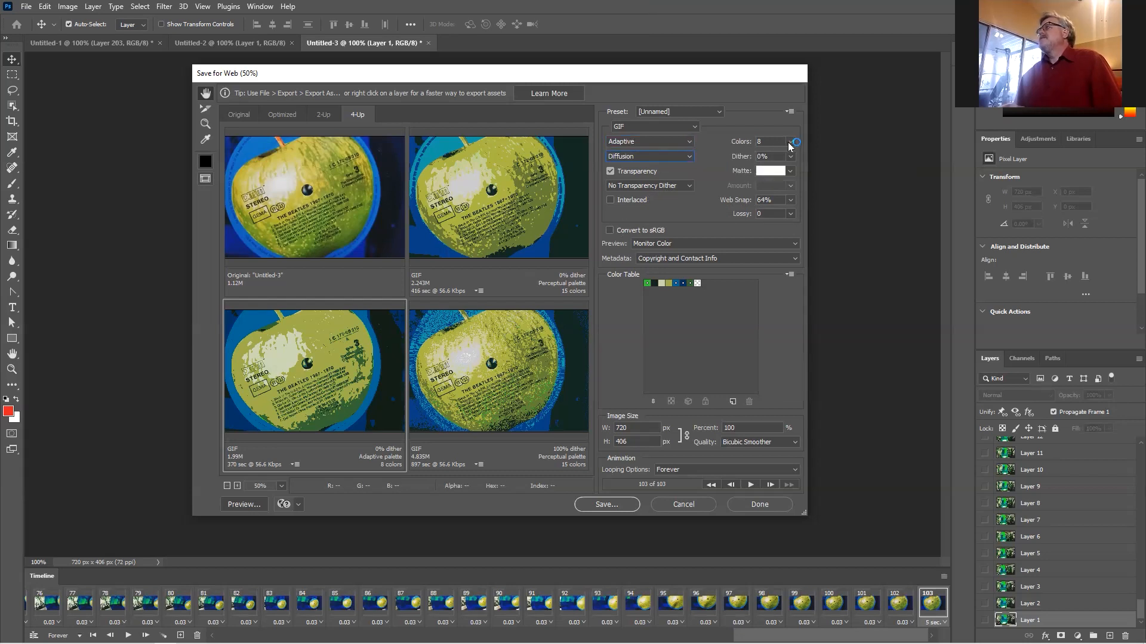
left_click(791, 142)
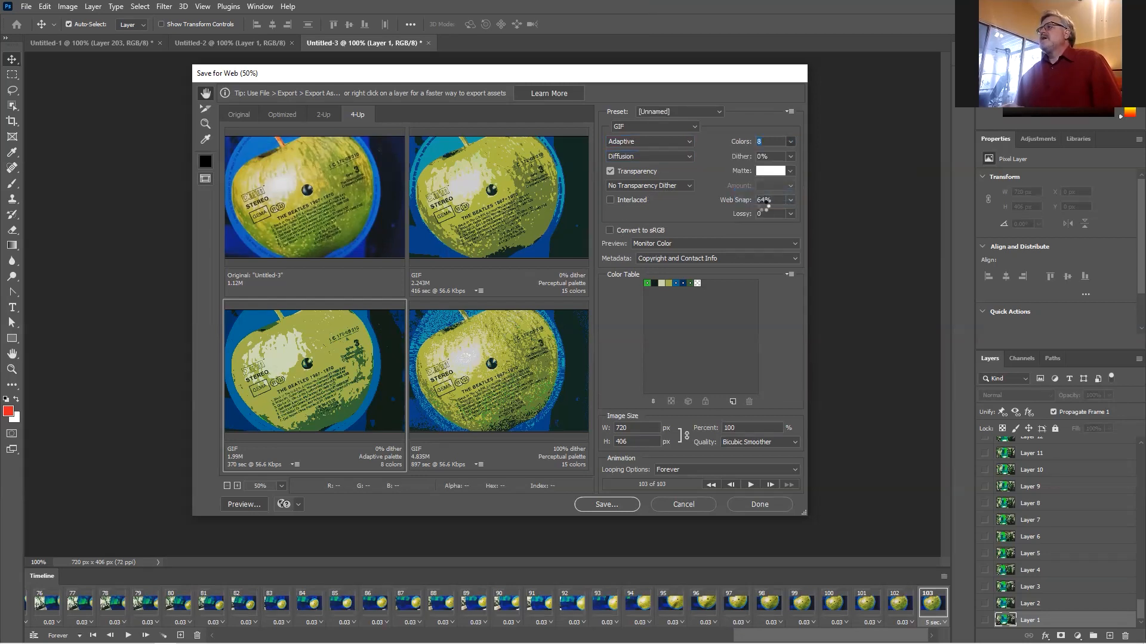
type("16")
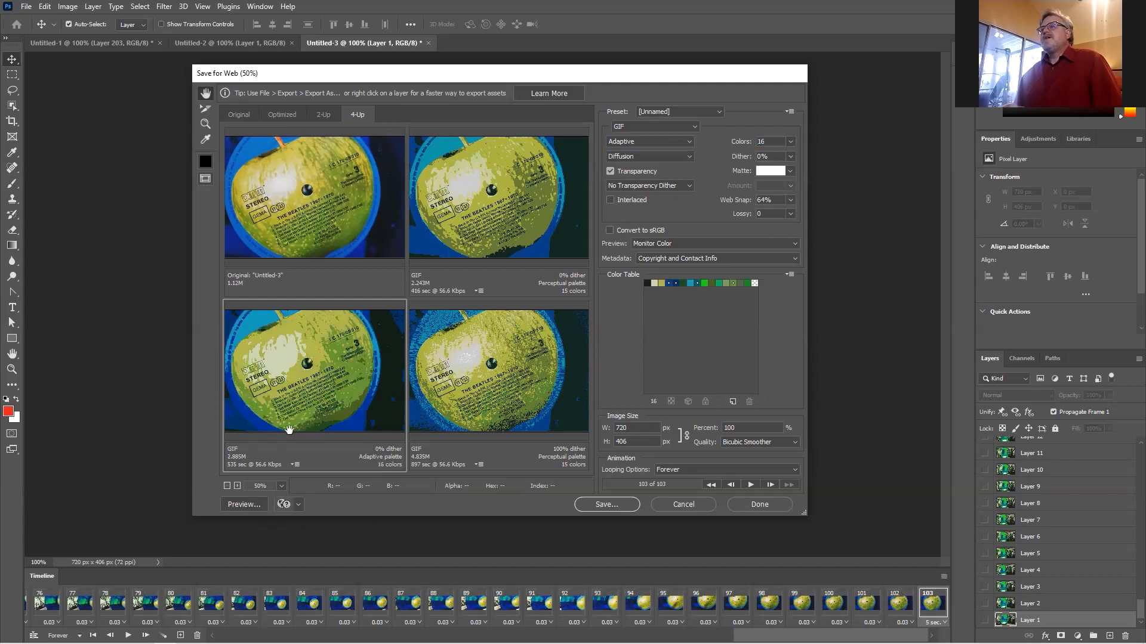
- Set the exported image width to 250 px and inspect the resized previews up close
double_click(615, 428)
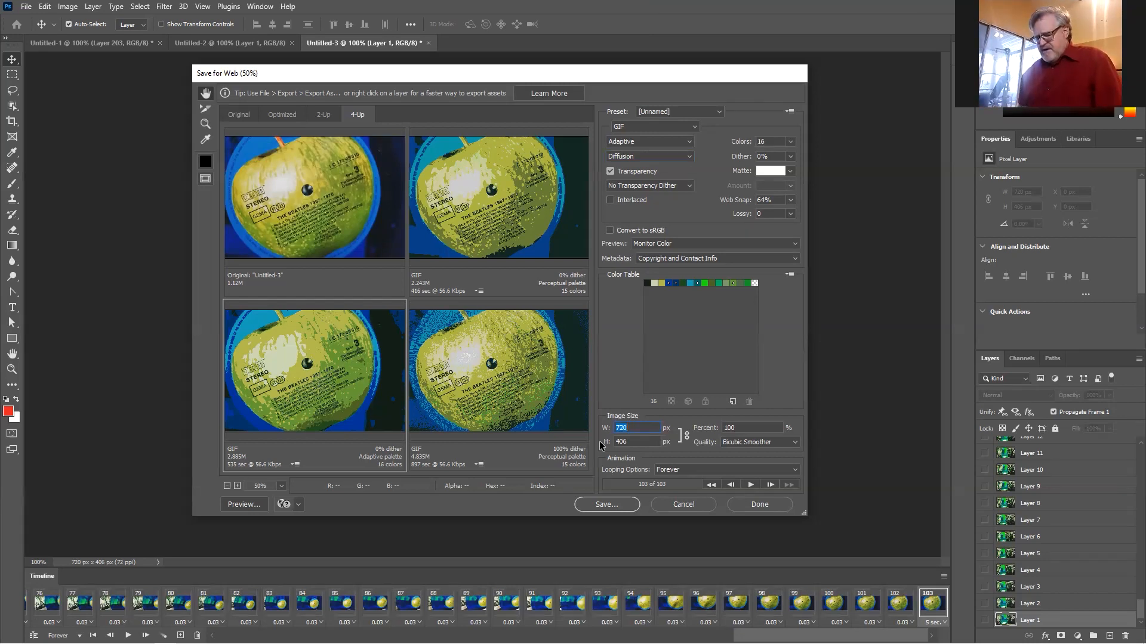
type("250")
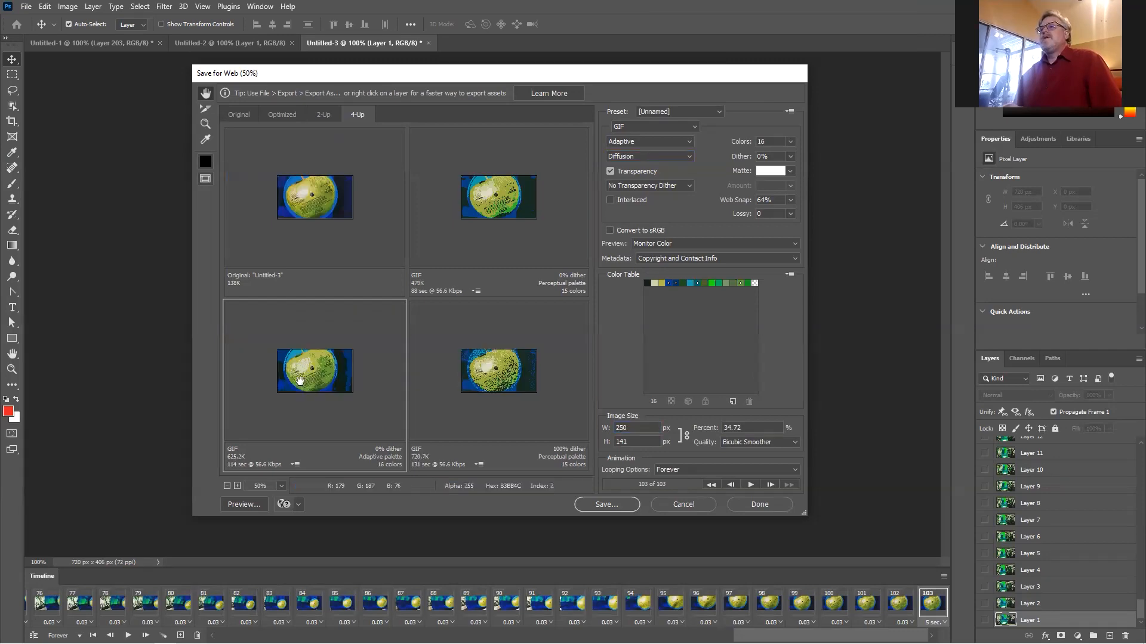
left_click(237, 487)
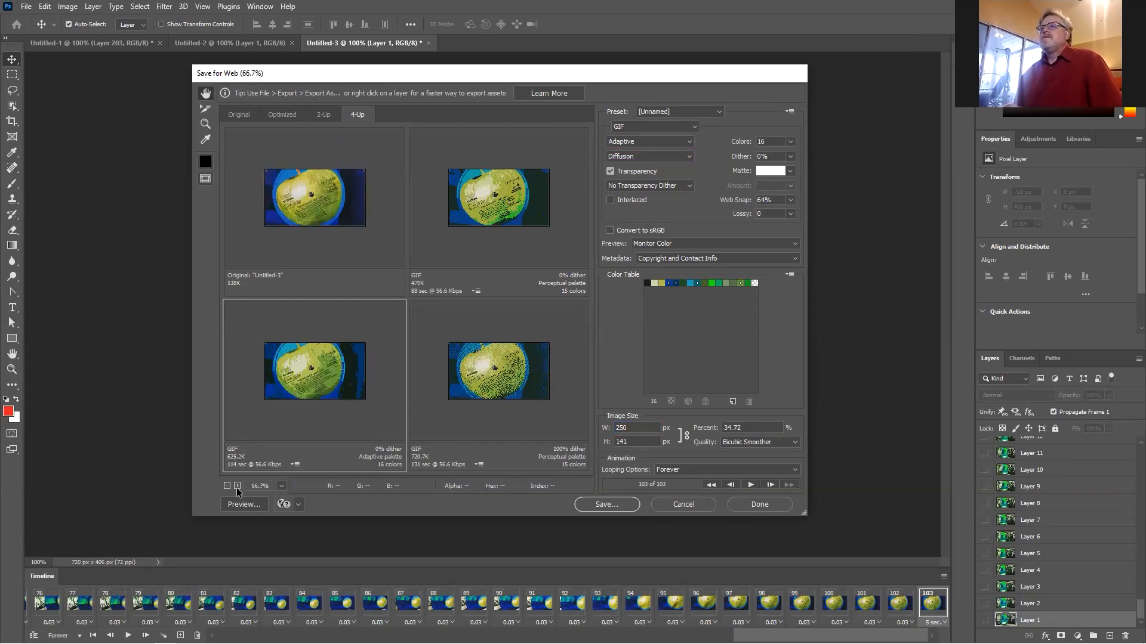
left_click(237, 487)
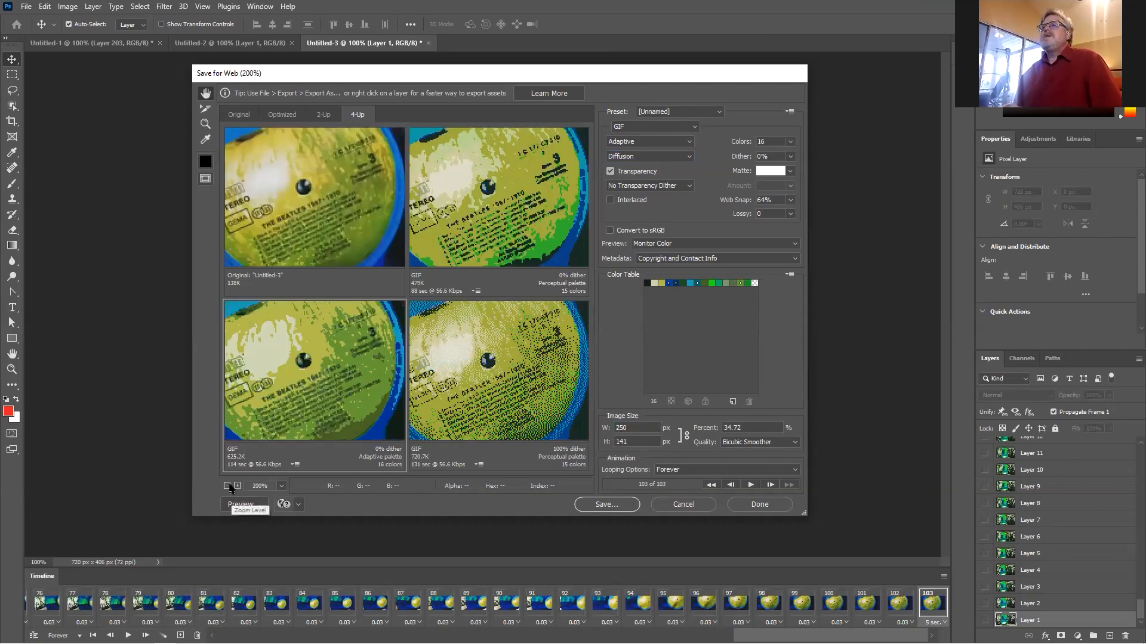
- Set the exported image width to 350 px and the resampling quality to Bicubic Sharper
double_click(636, 426)
type("350")
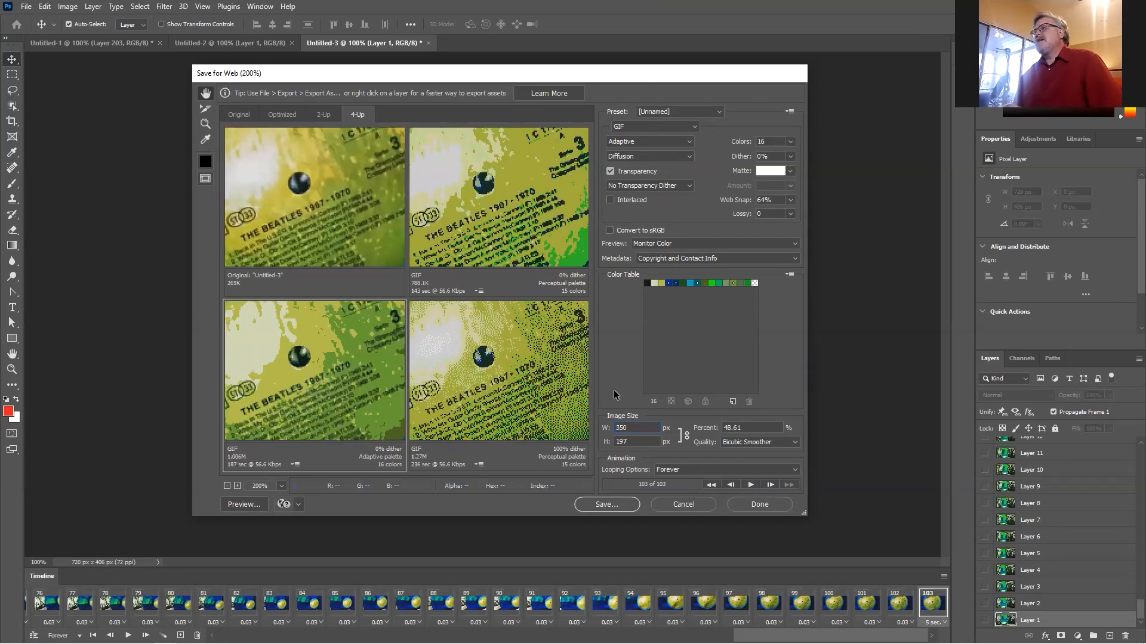
left_click(739, 445)
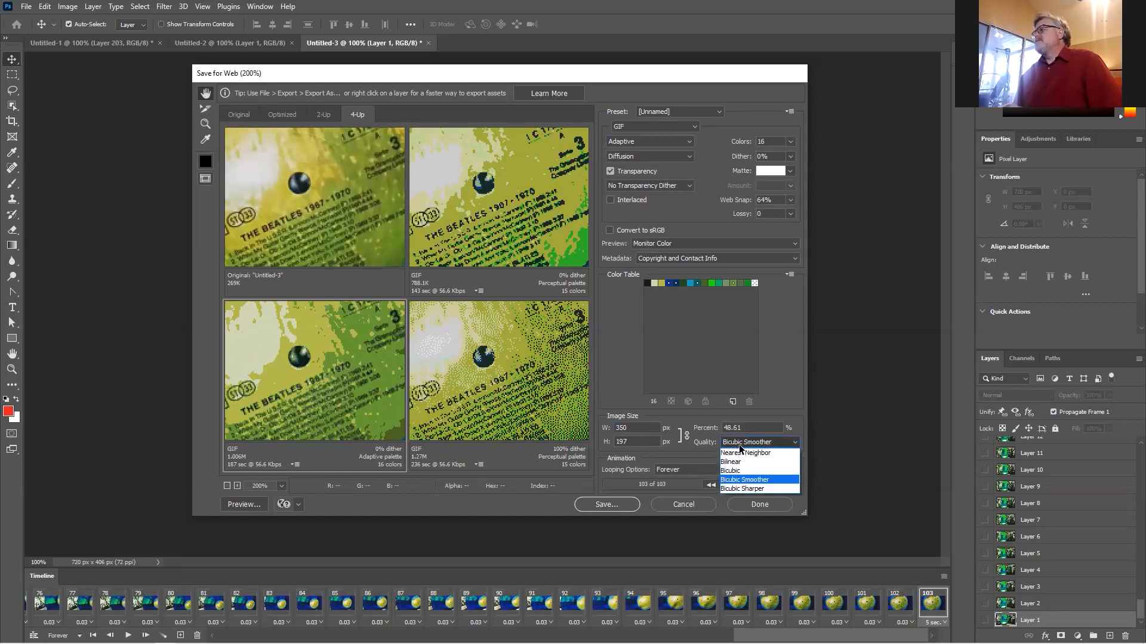
left_click(737, 489)
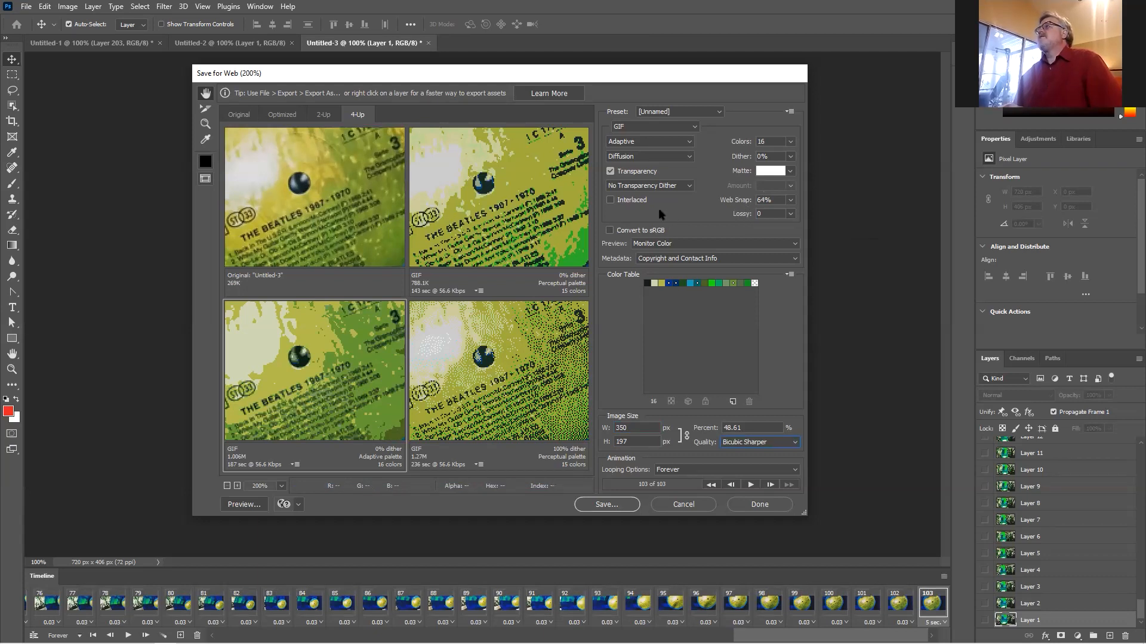
- Turn off transparency and save the optimized GIF to the Desktop as beatles2.gif
left_click(610, 171)
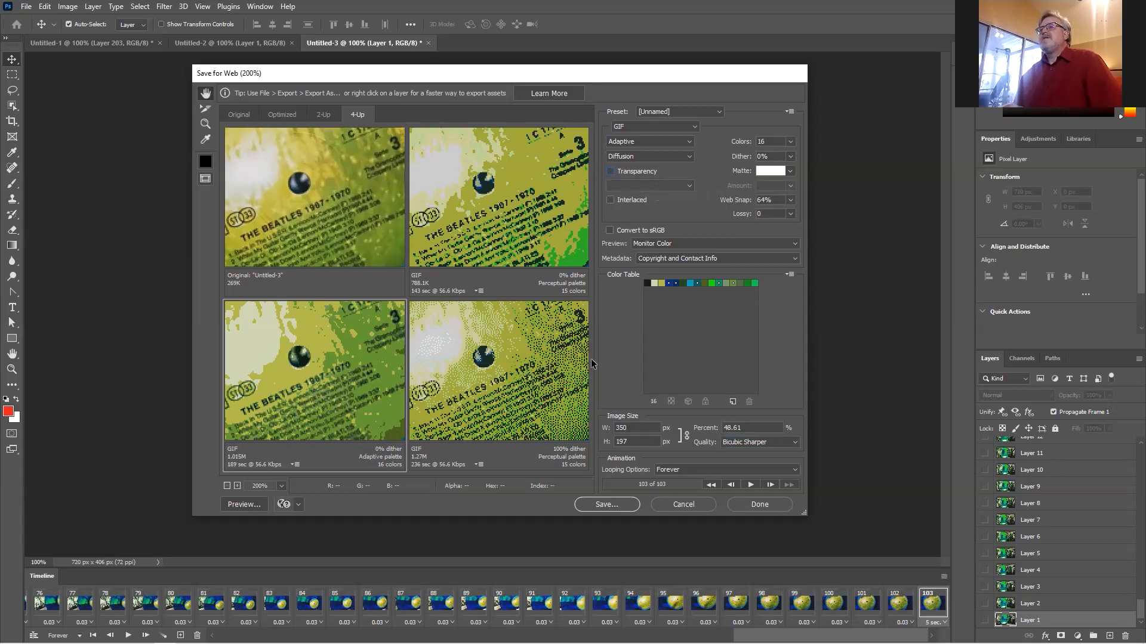
left_click(603, 506)
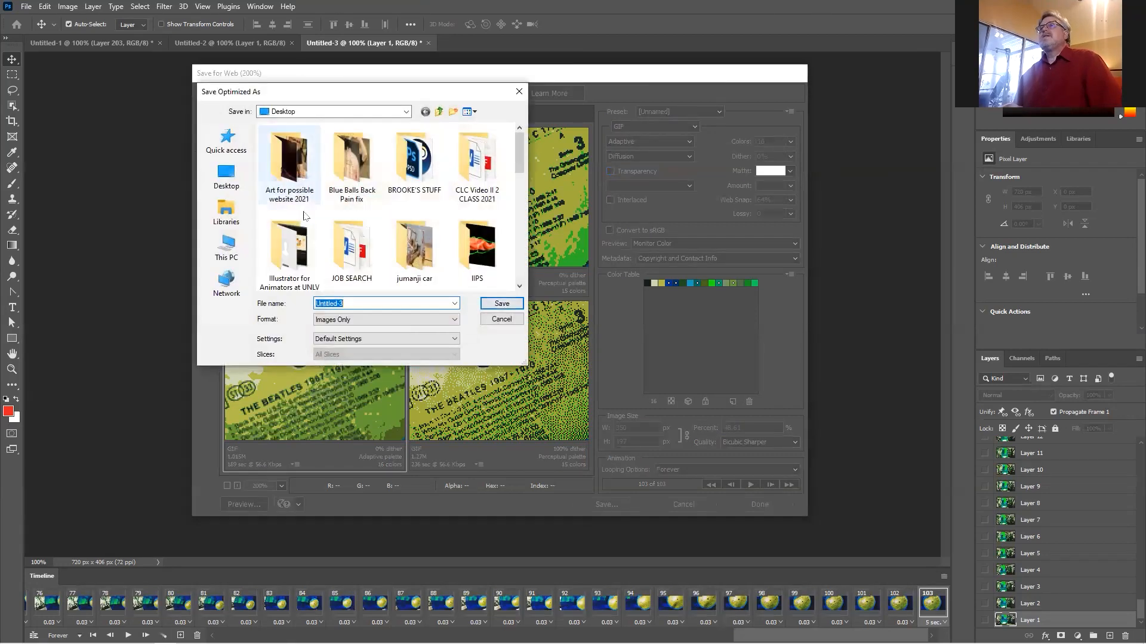
type("beatles2.gif")
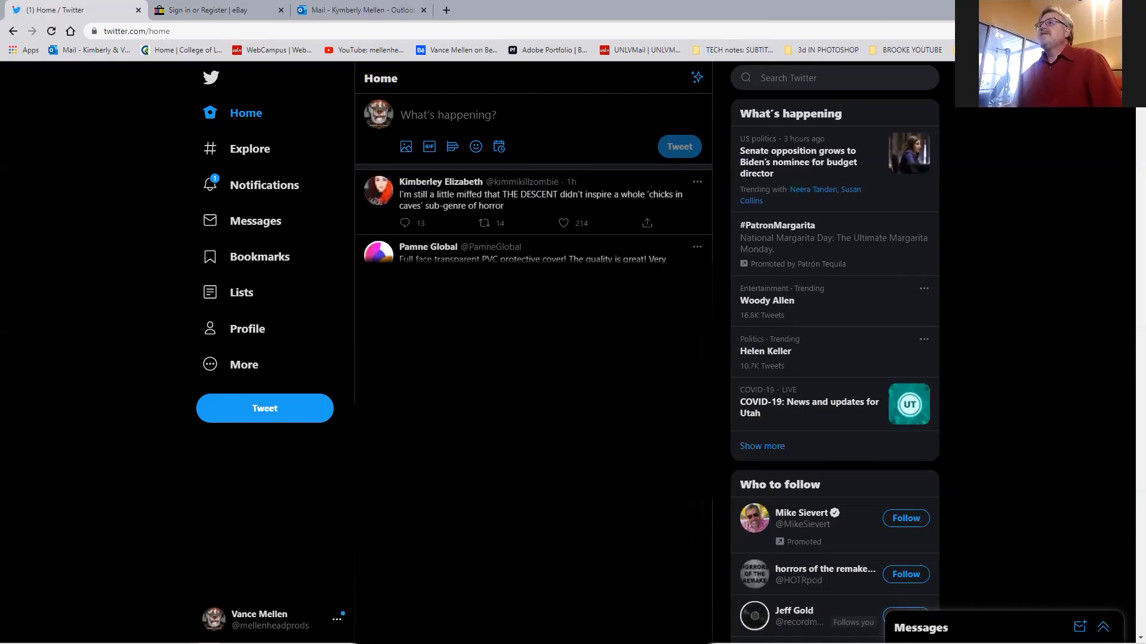
- Switch to Twitter in the browser and attach the beatles2 GIF from the Desktop to a new tweet
left_click(405, 147)
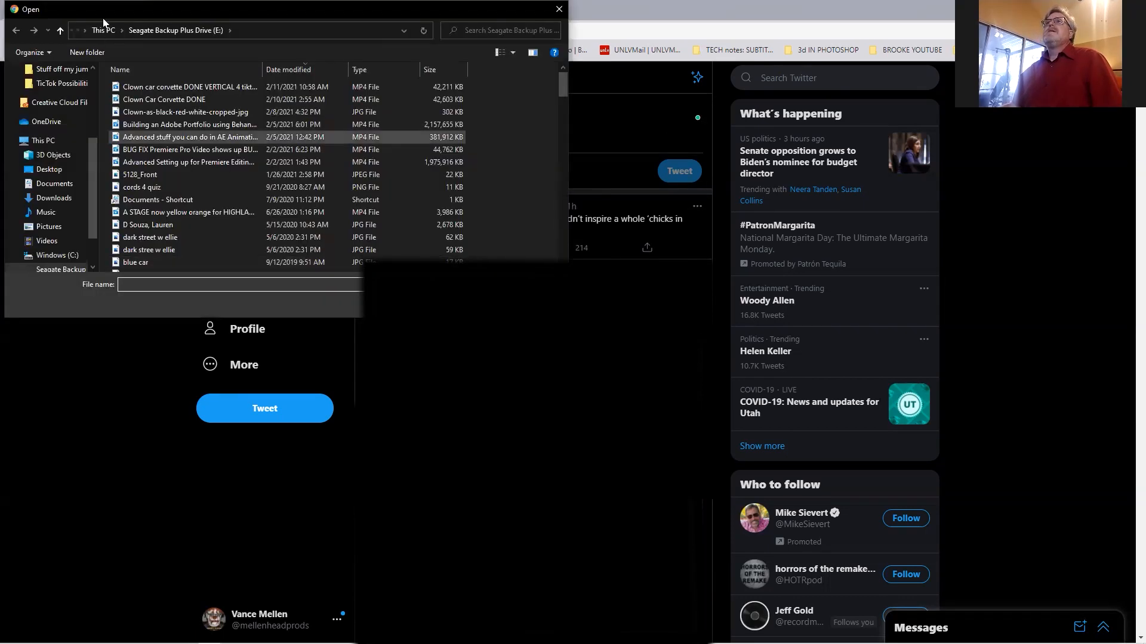
left_click(49, 174)
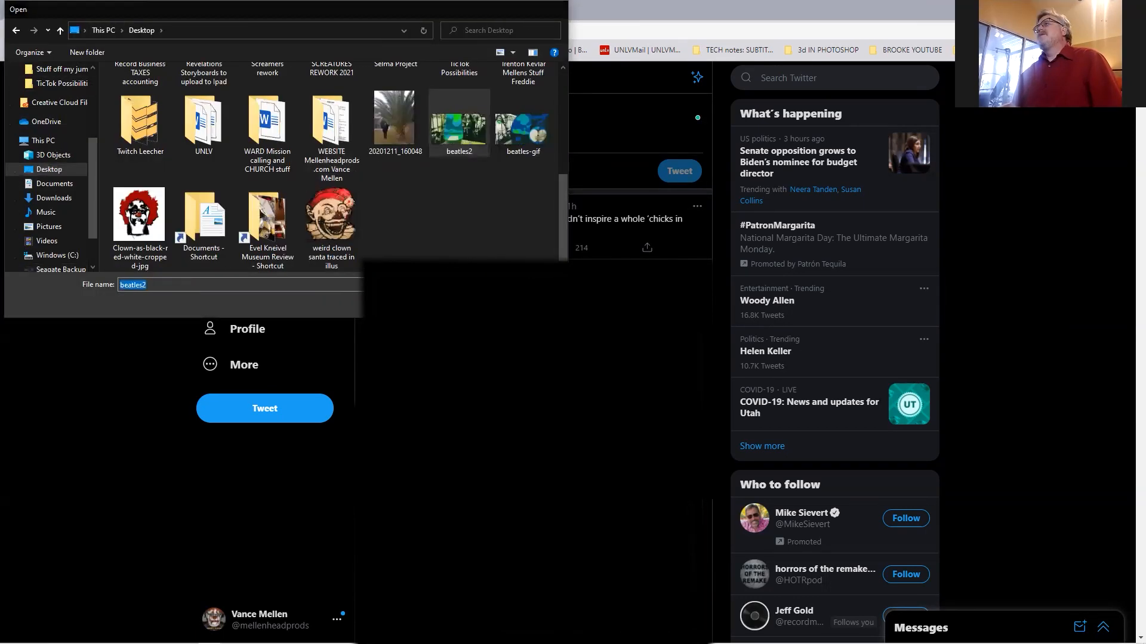
double_click(461, 128)
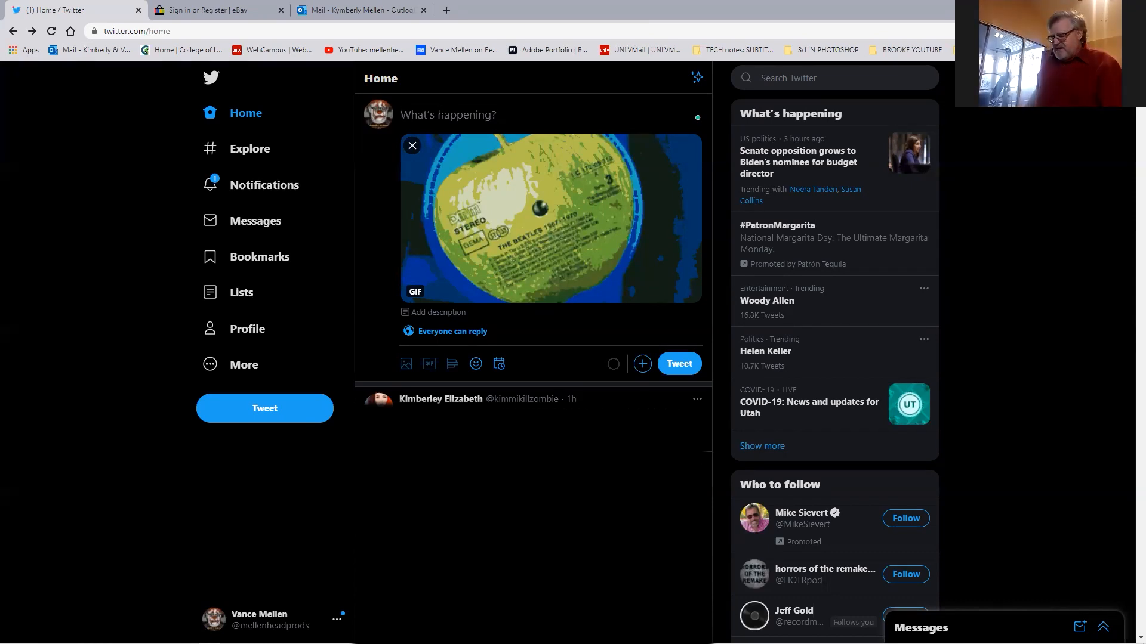
- Write "Love these guys #Beatles" as the tweet's text, using the suggested hashtag, and post it
type("Love thes")
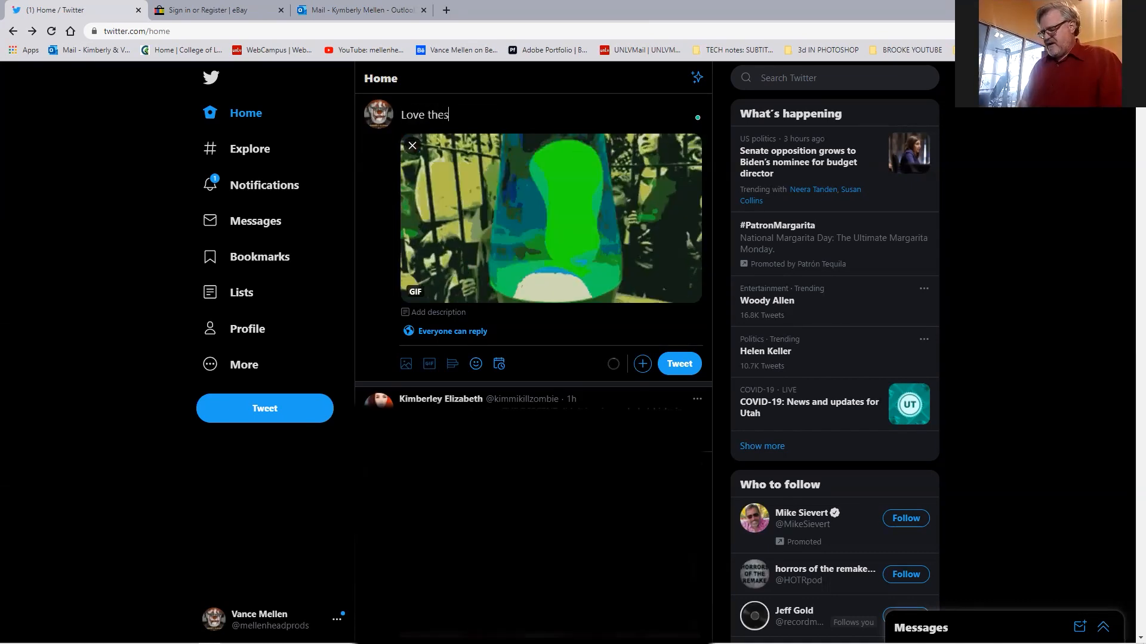
type("e guys")
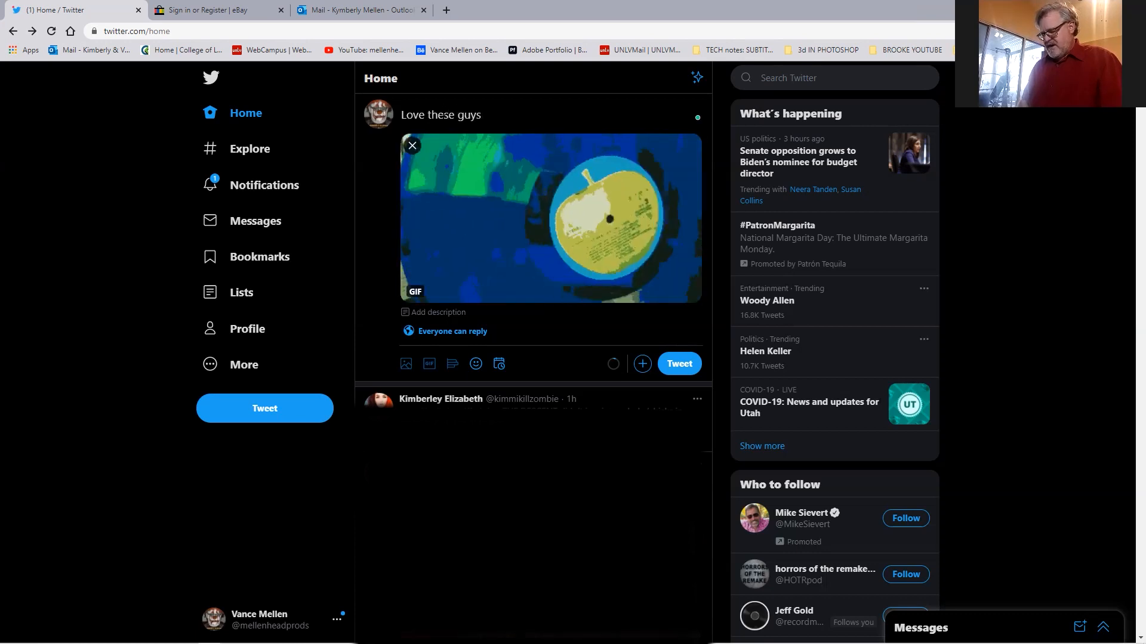
type(" #beatle")
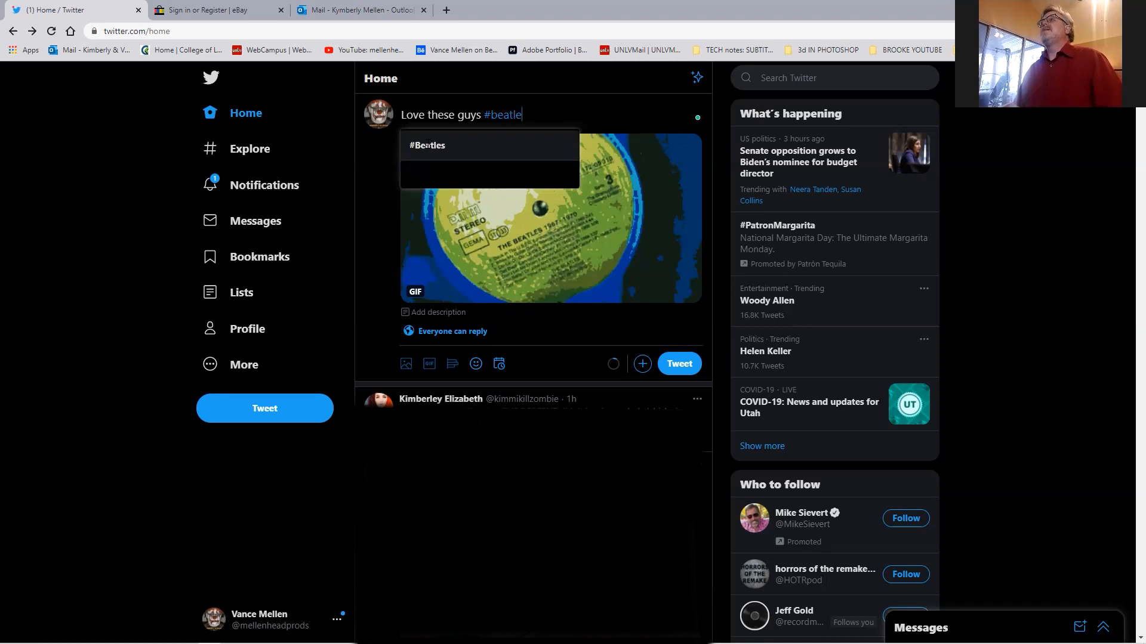
left_click(427, 145)
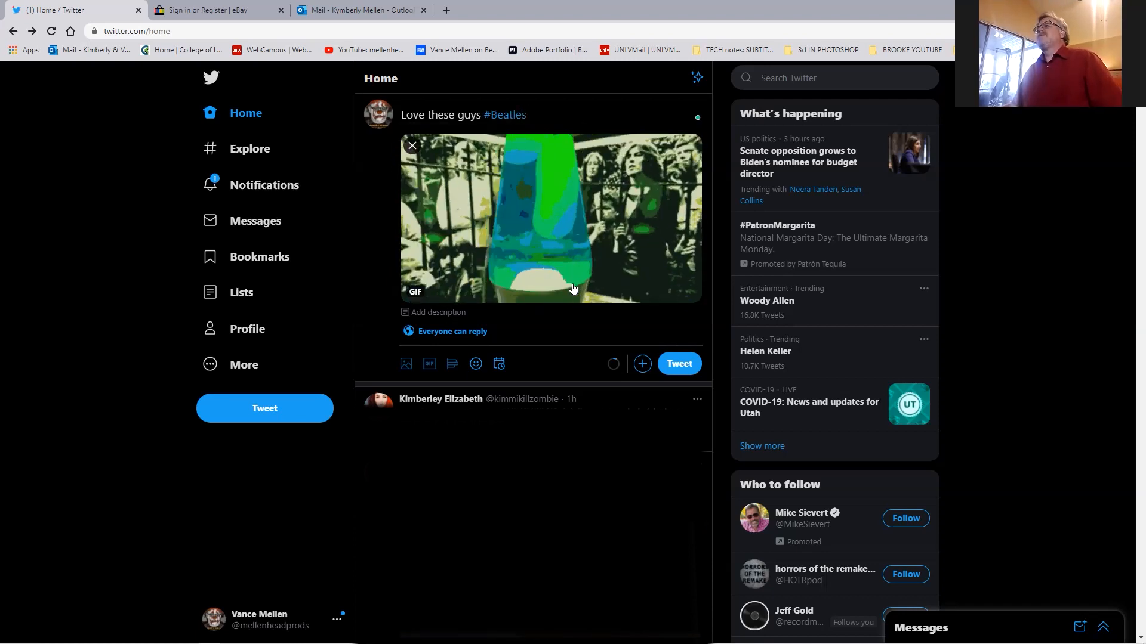
left_click(679, 364)
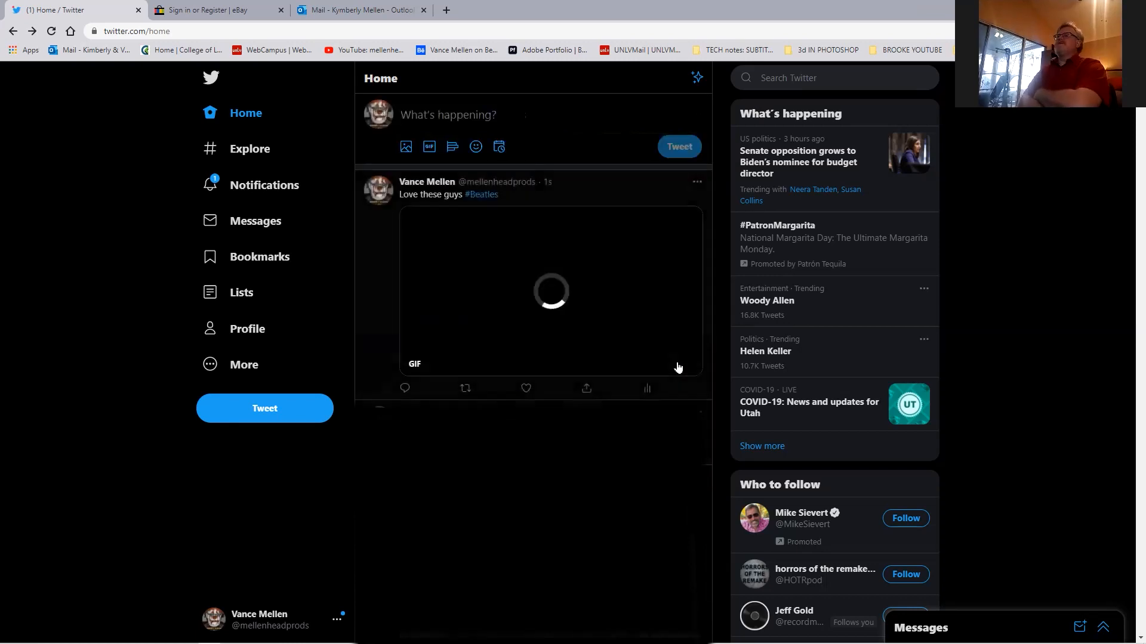